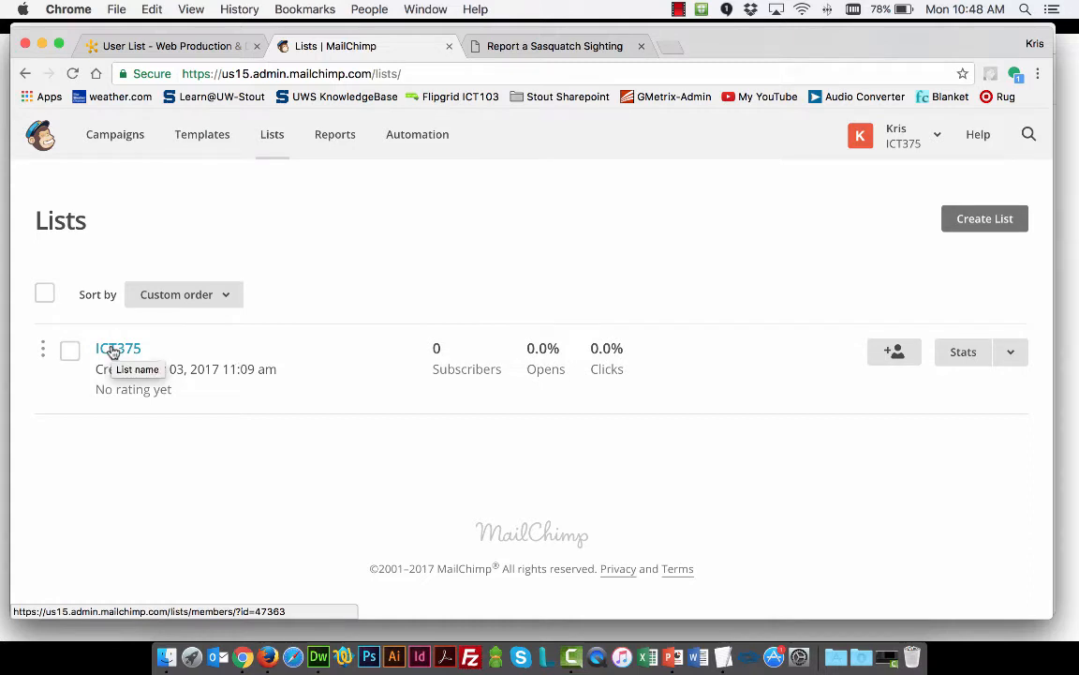
Open the embedded forms page from the signup forms of the ICT375 list
click(105, 350)
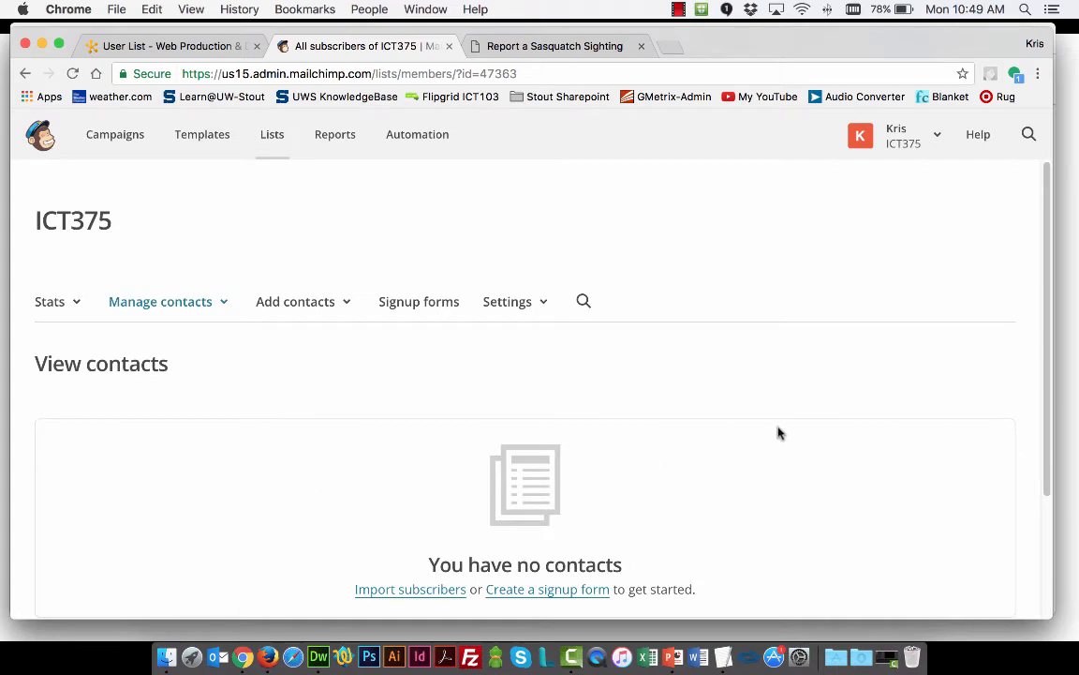
click(409, 304)
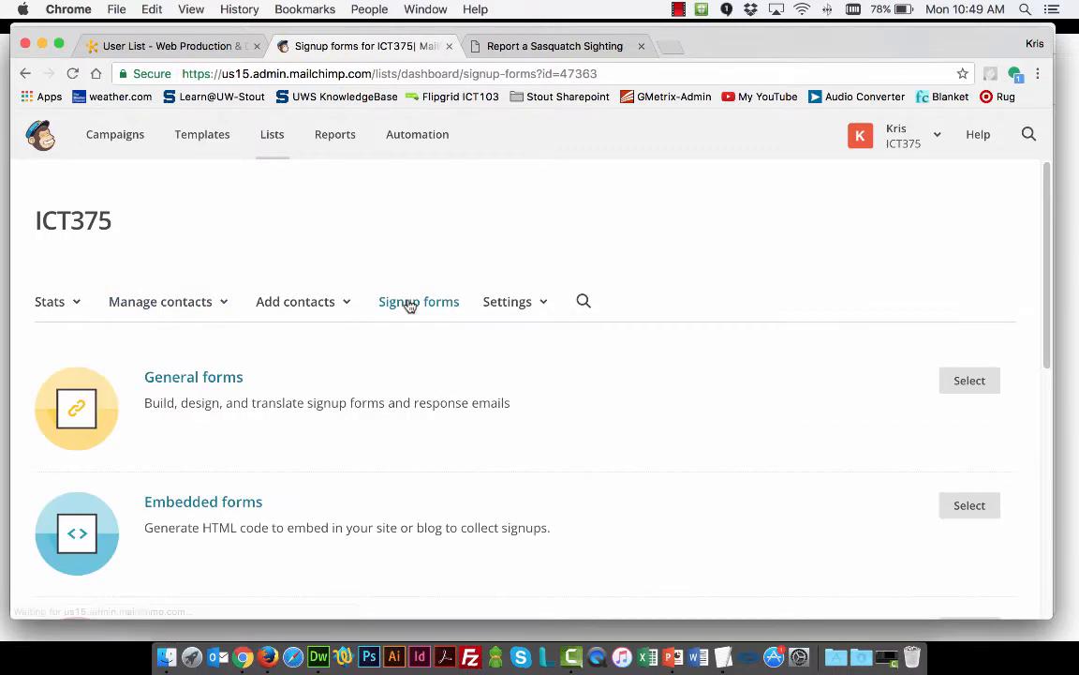
scroll(410, 306, down, 2)
scroll(409, 306, down, 5)
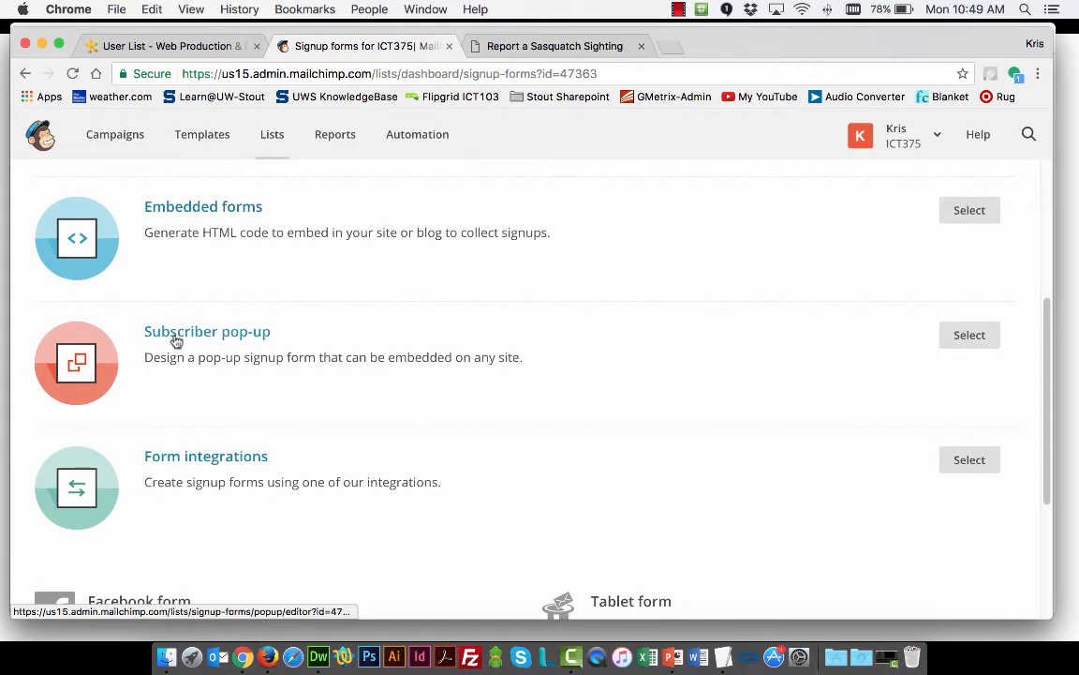
scroll(176, 341, up, 3)
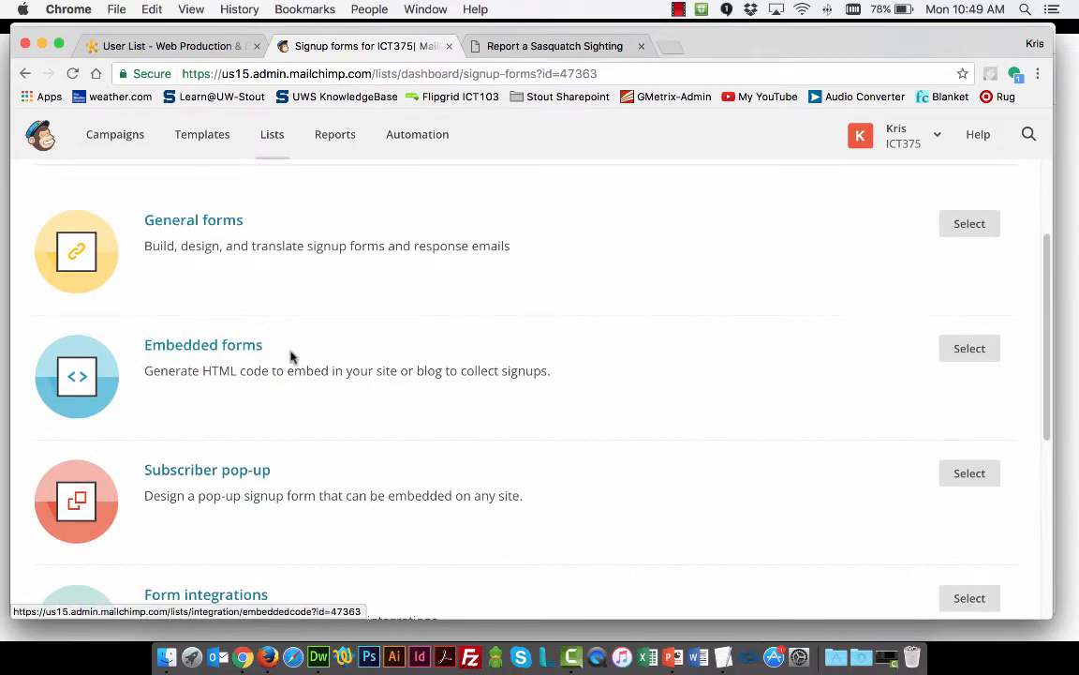
click(212, 350)
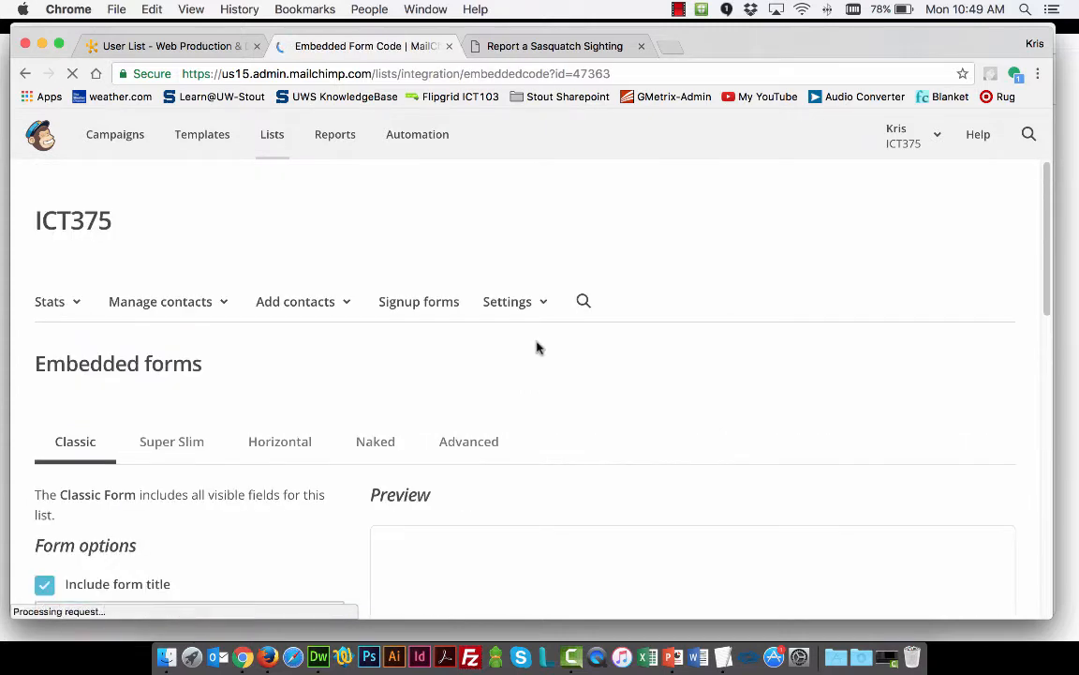
Examine the Classic form's preview and options, and select its code for pasting onto the site
scroll(579, 350, down, 1)
scroll(716, 463, down, 2)
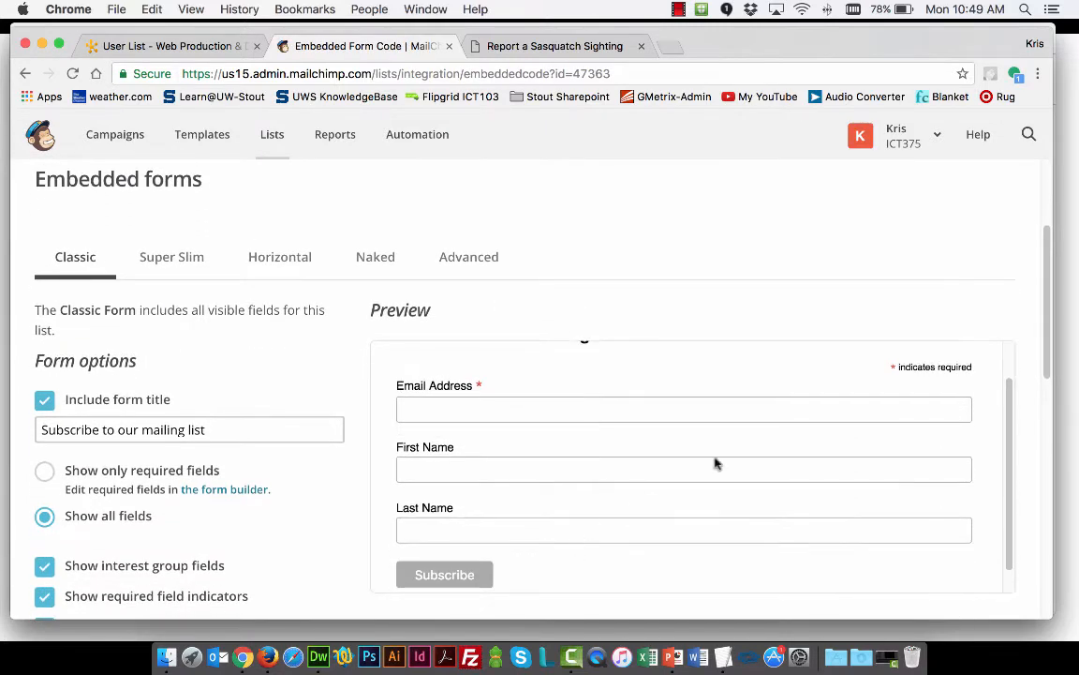
scroll(1043, 378, down, 1)
scroll(1031, 379, down, 3)
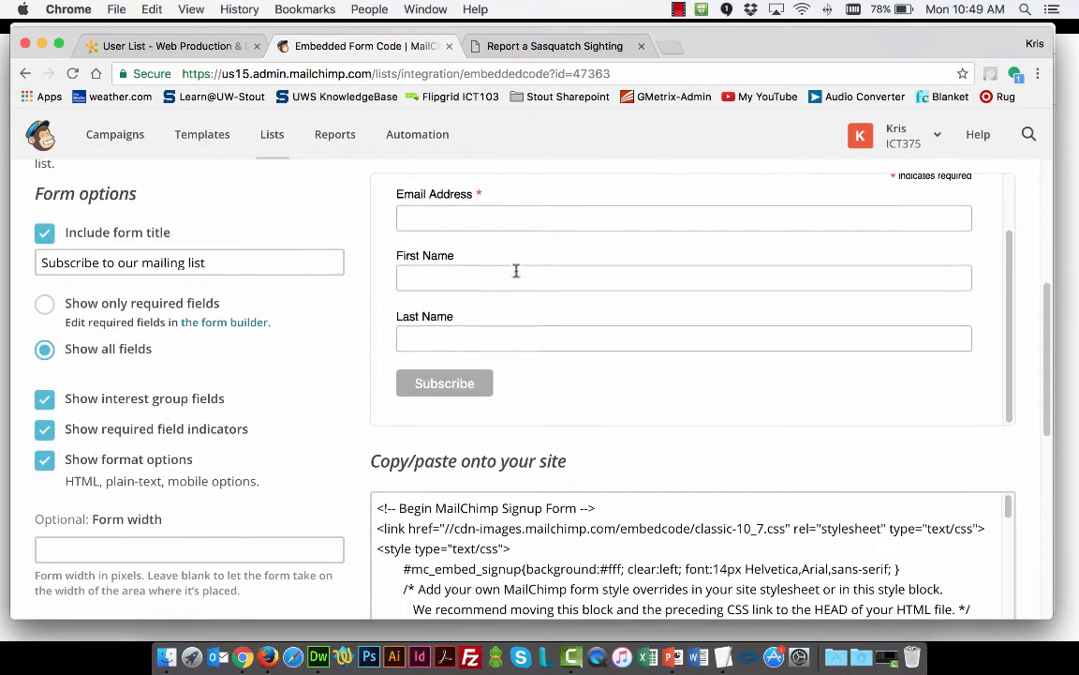
scroll(513, 270, up, 1)
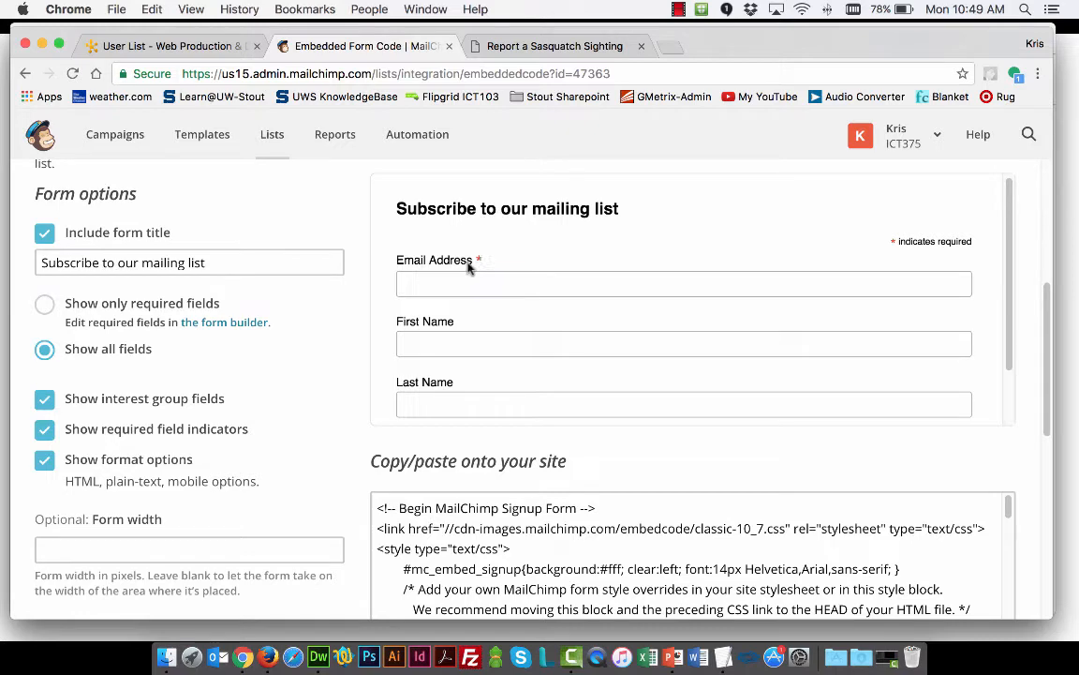
scroll(429, 366, down, 3)
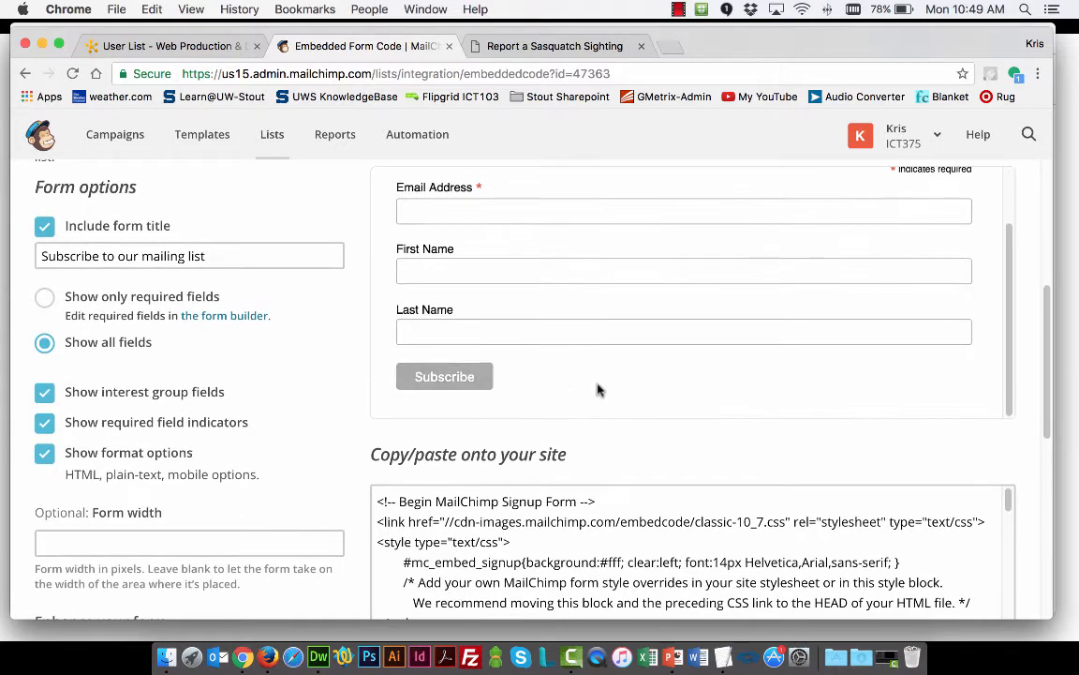
scroll(619, 393, down, 5)
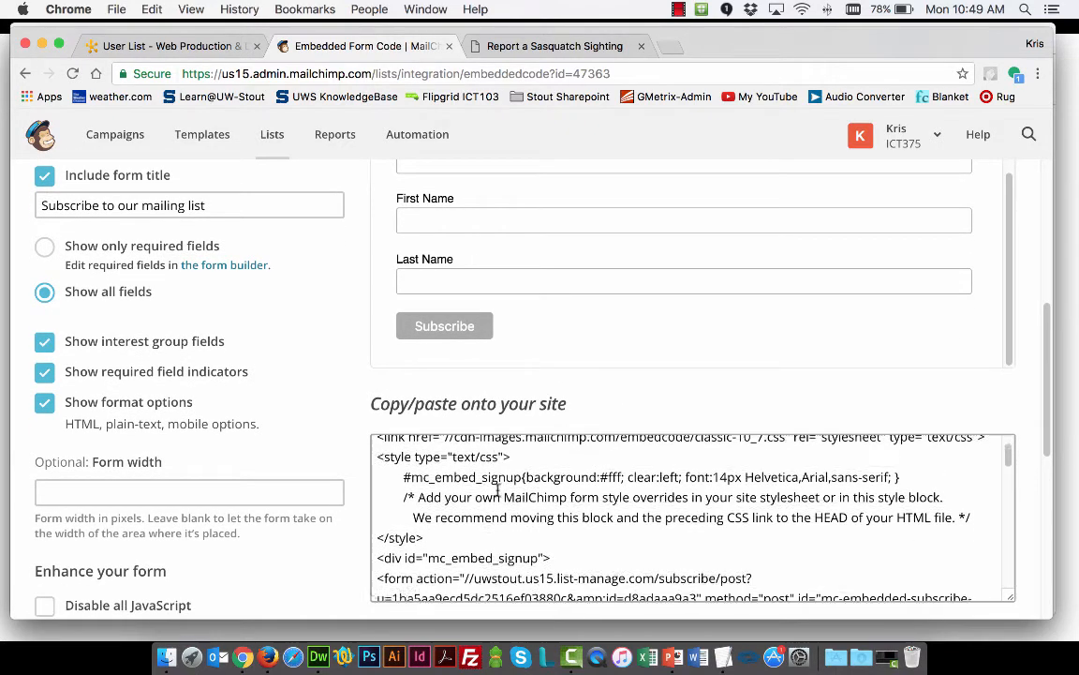
scroll(497, 488, down, 4)
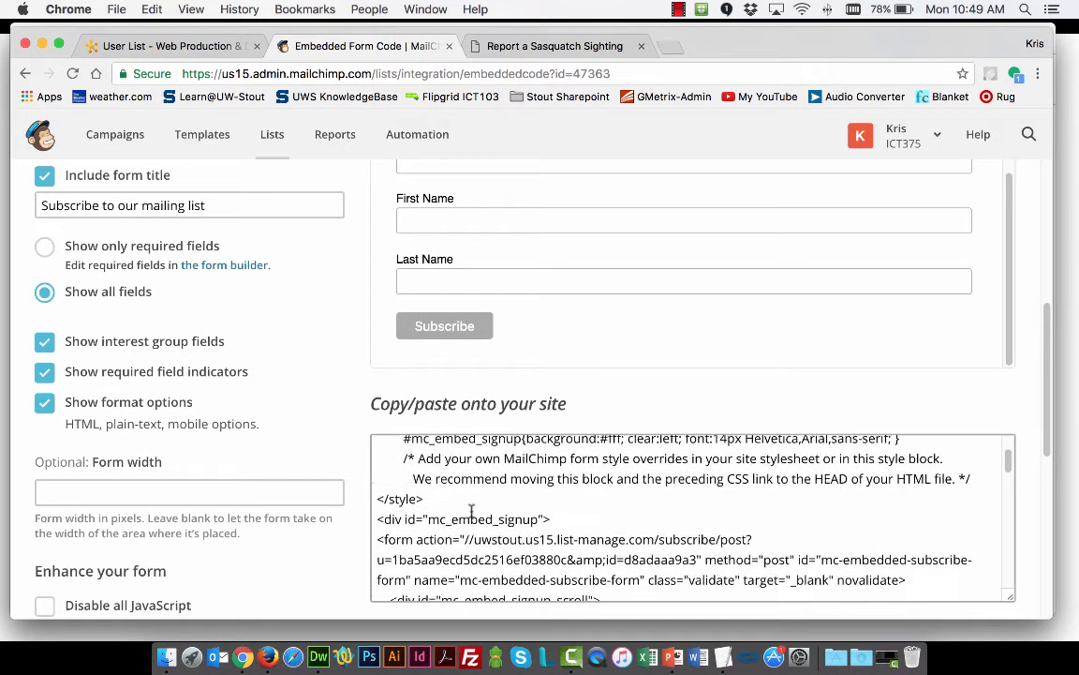
click(386, 448)
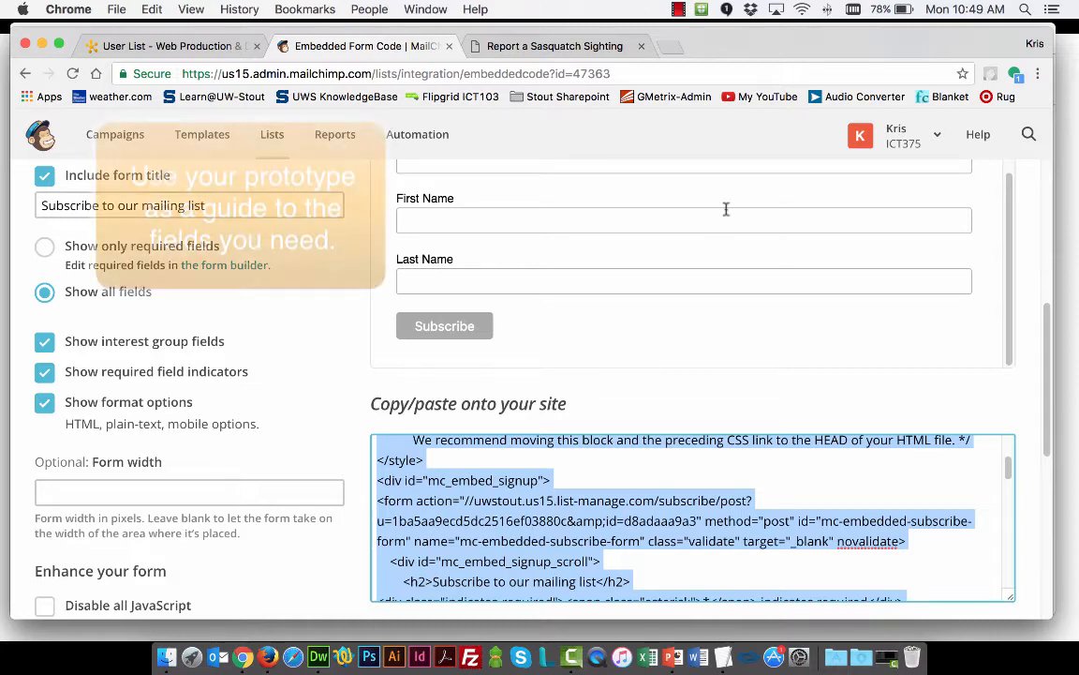
Open the form builder linked from the Classic form's required-fields option
scroll(646, 274, up, 3)
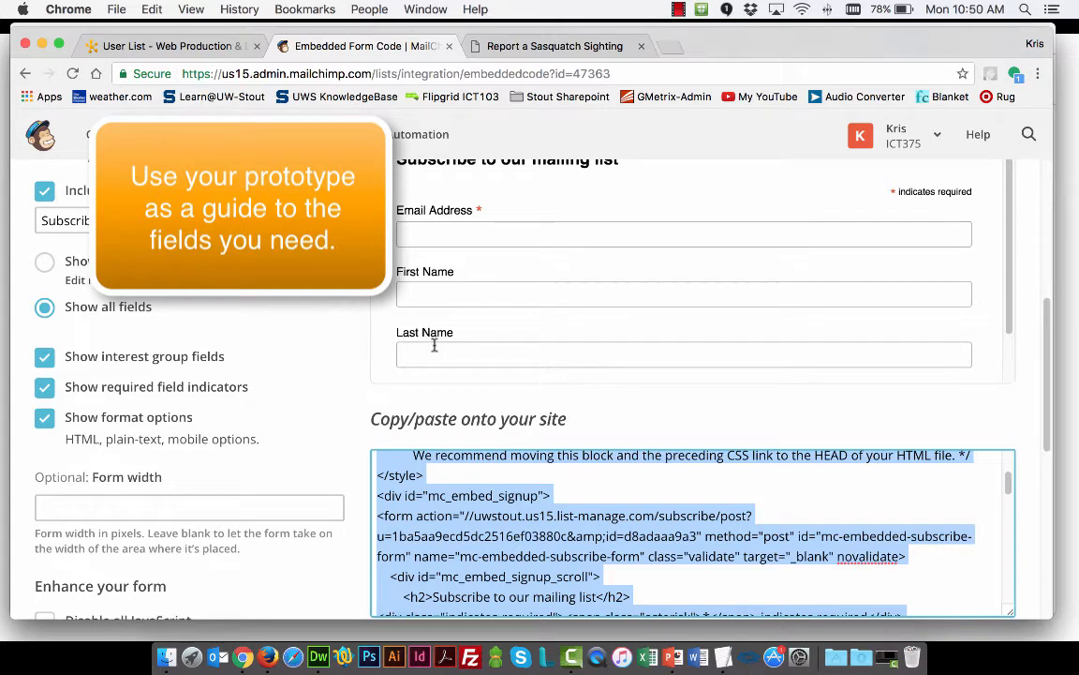
scroll(626, 343, down, 2)
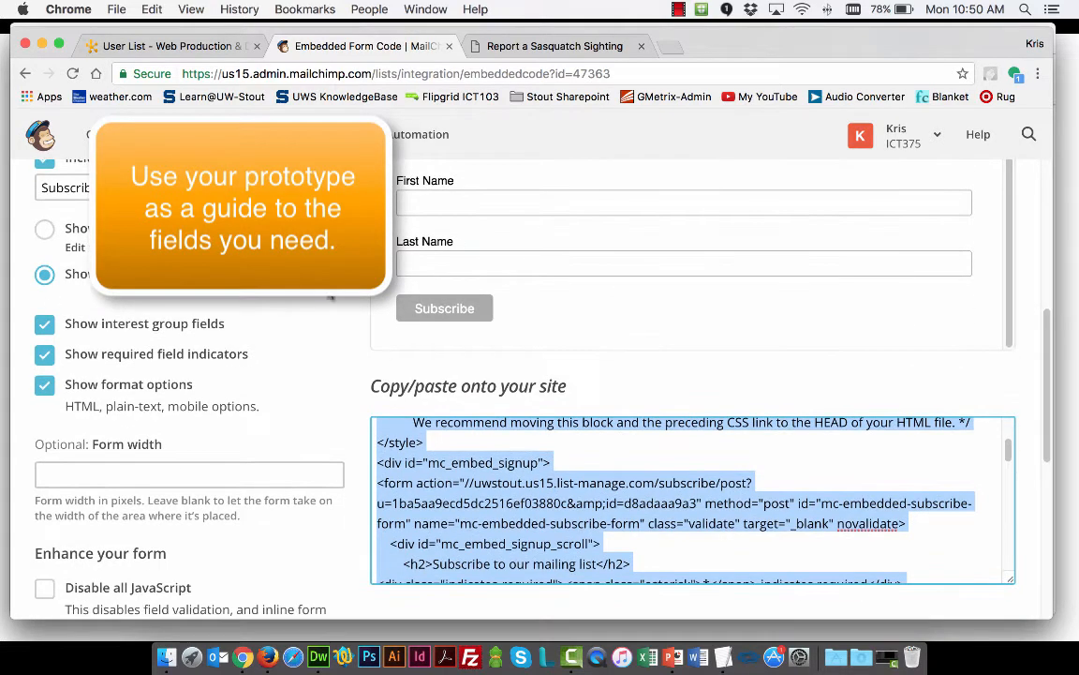
scroll(356, 319, up, 2)
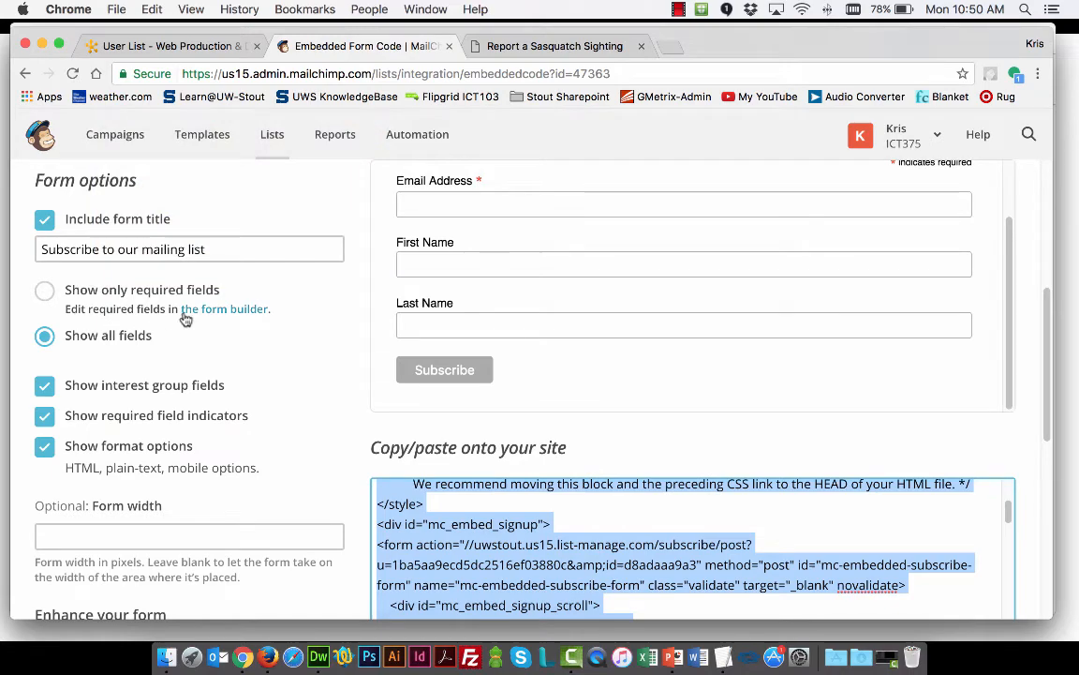
scroll(349, 324, up, 3)
scroll(356, 313, up, 3)
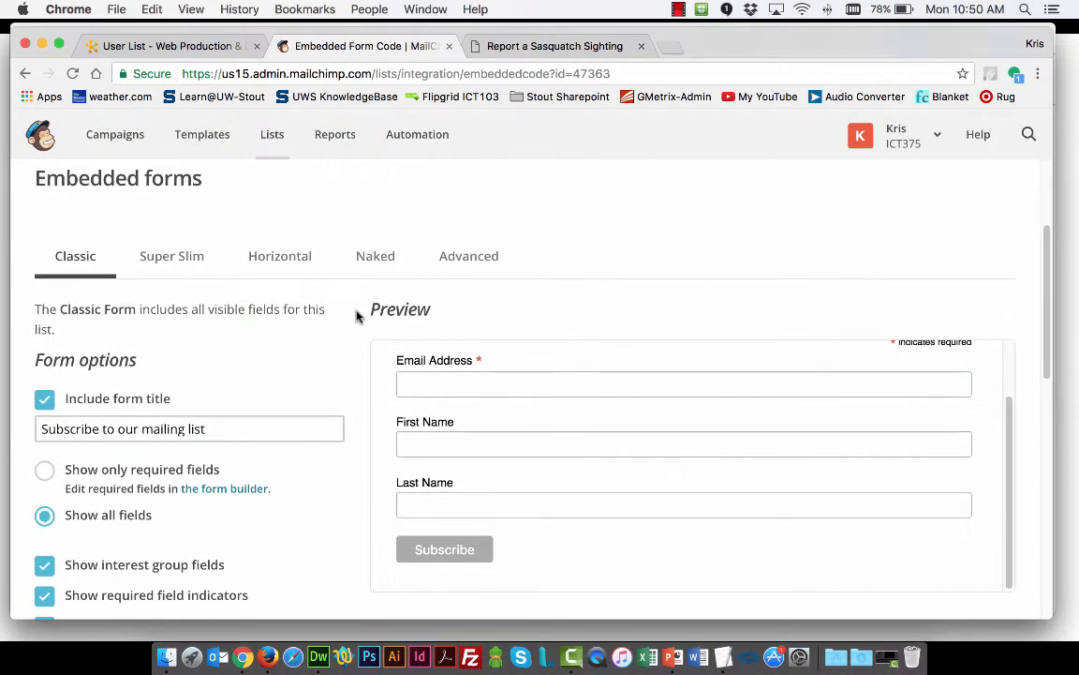
scroll(344, 312, down, 5)
scroll(344, 311, up, 5)
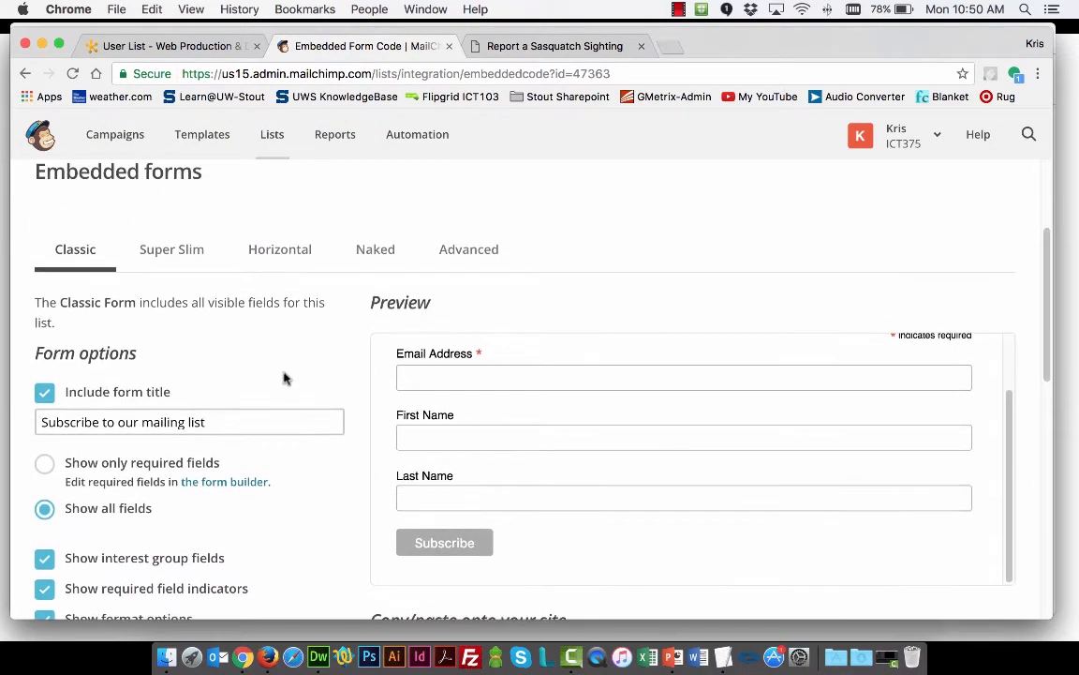
click(228, 484)
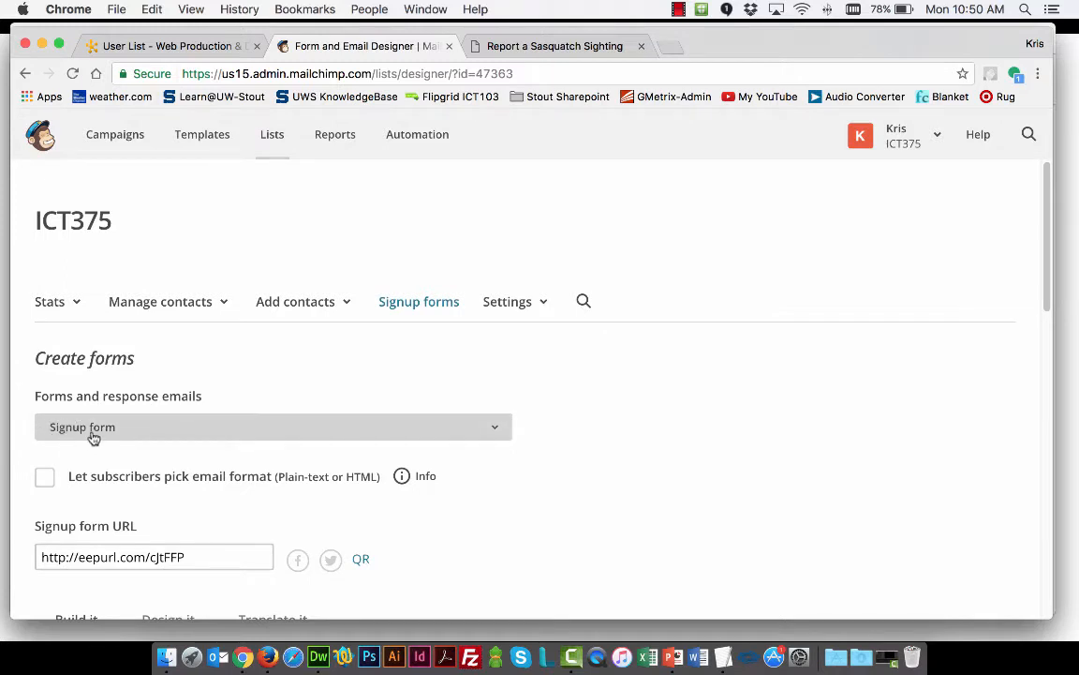
Add a Phone field to the ICT375 signup form
scroll(554, 409, down, 3)
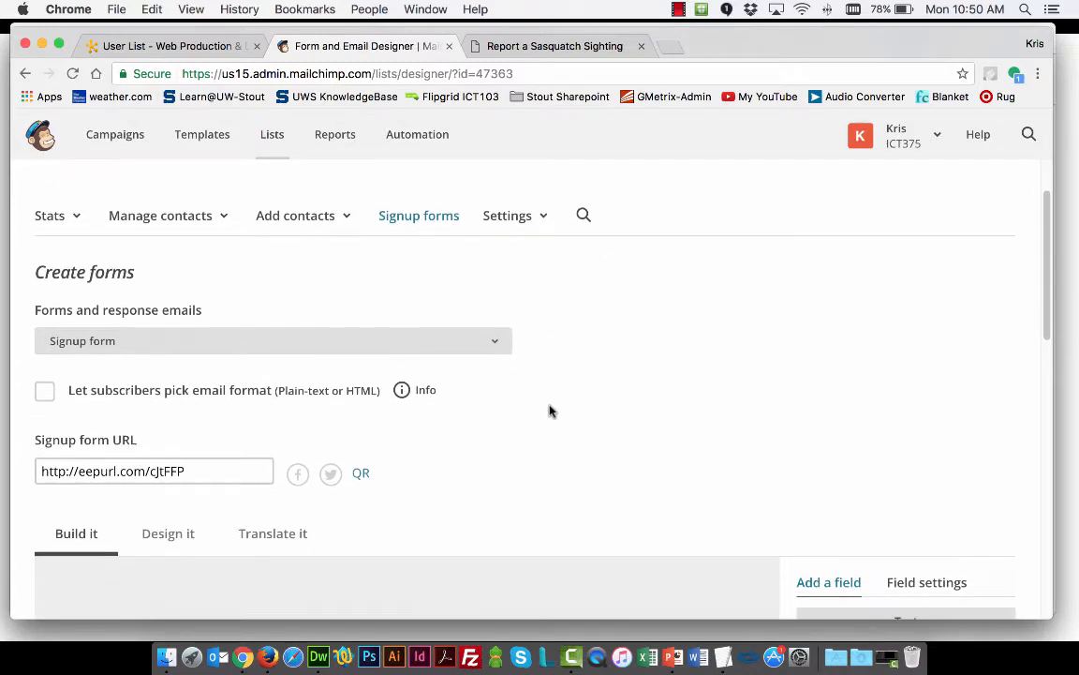
scroll(550, 410, down, 2)
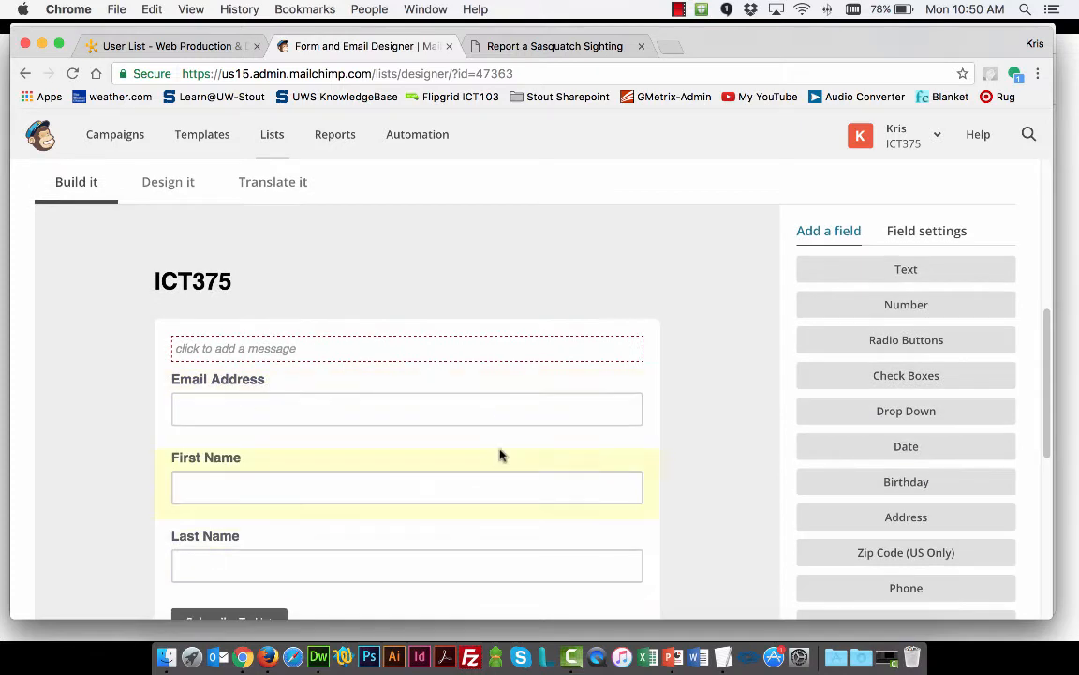
scroll(615, 385, down, 1)
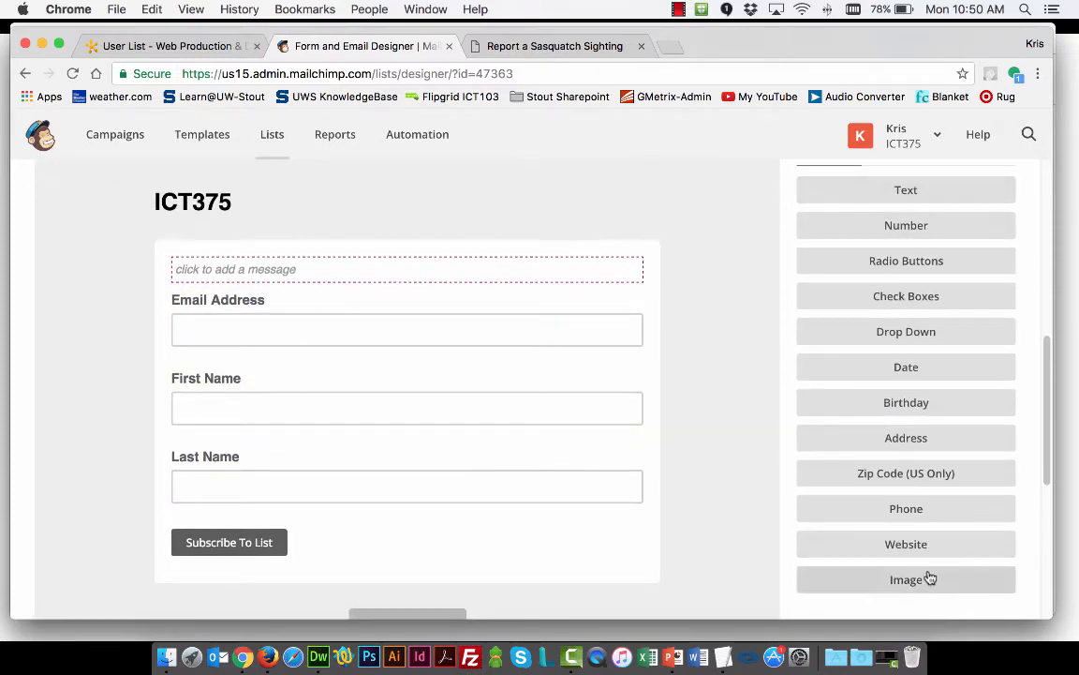
scroll(975, 366, up, 1)
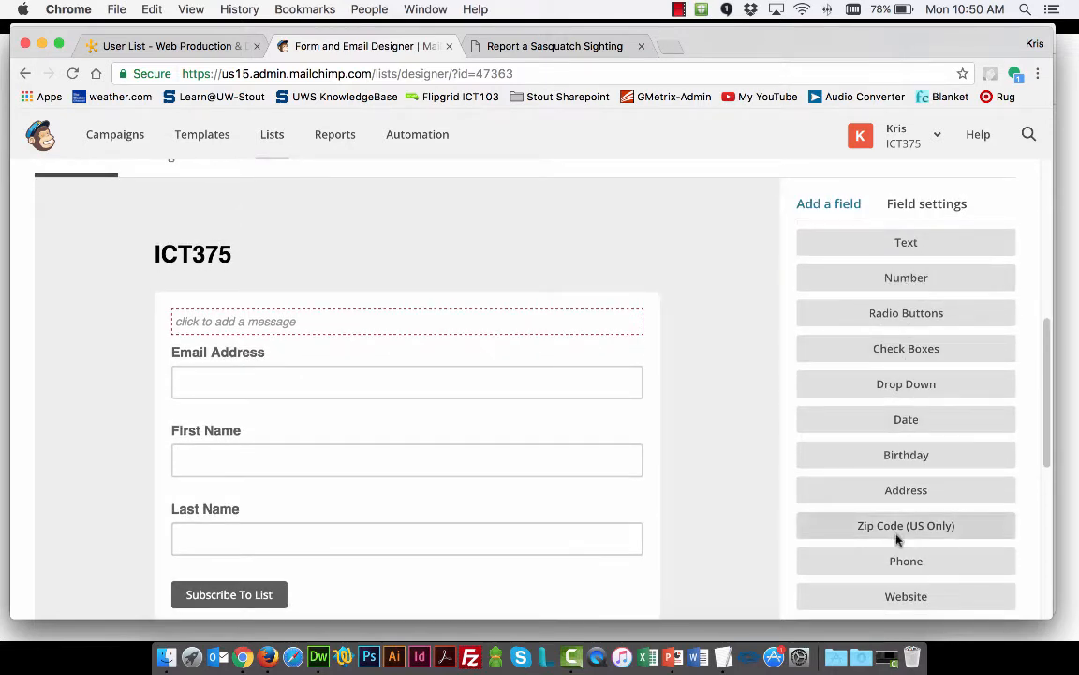
scroll(902, 529, down, 1)
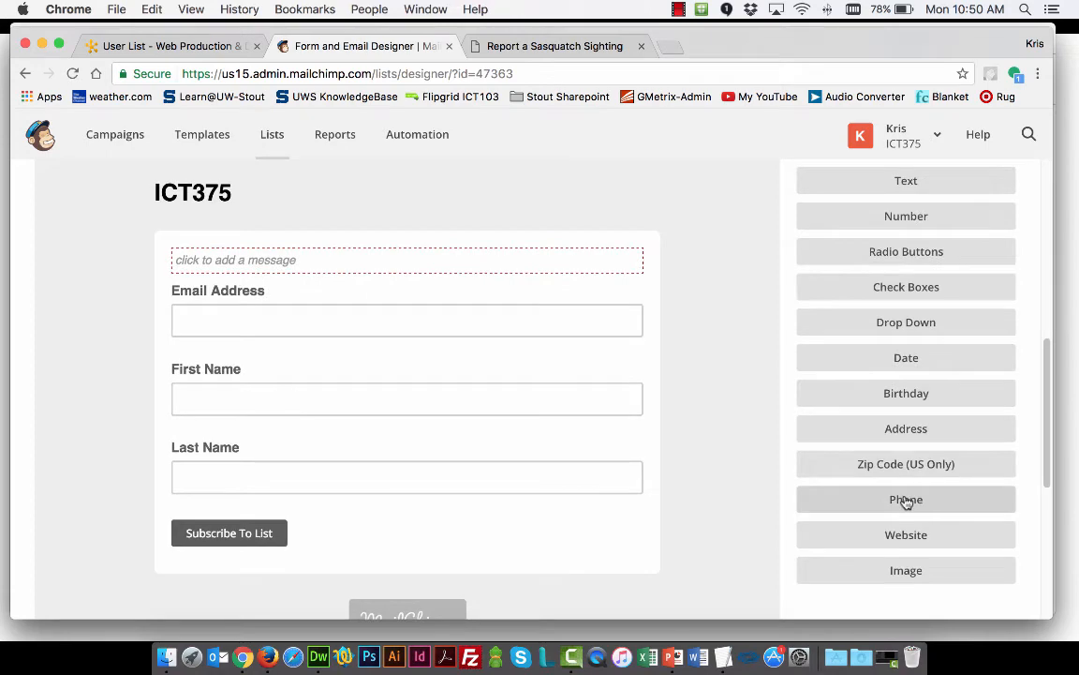
click(906, 499)
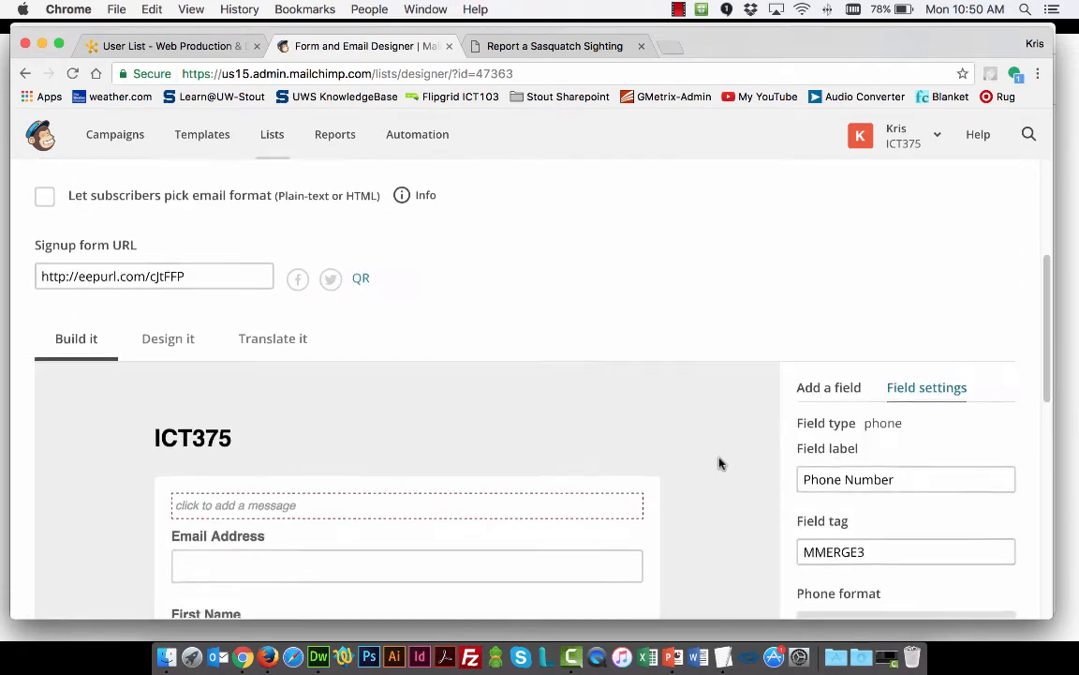
scroll(717, 461, down, 5)
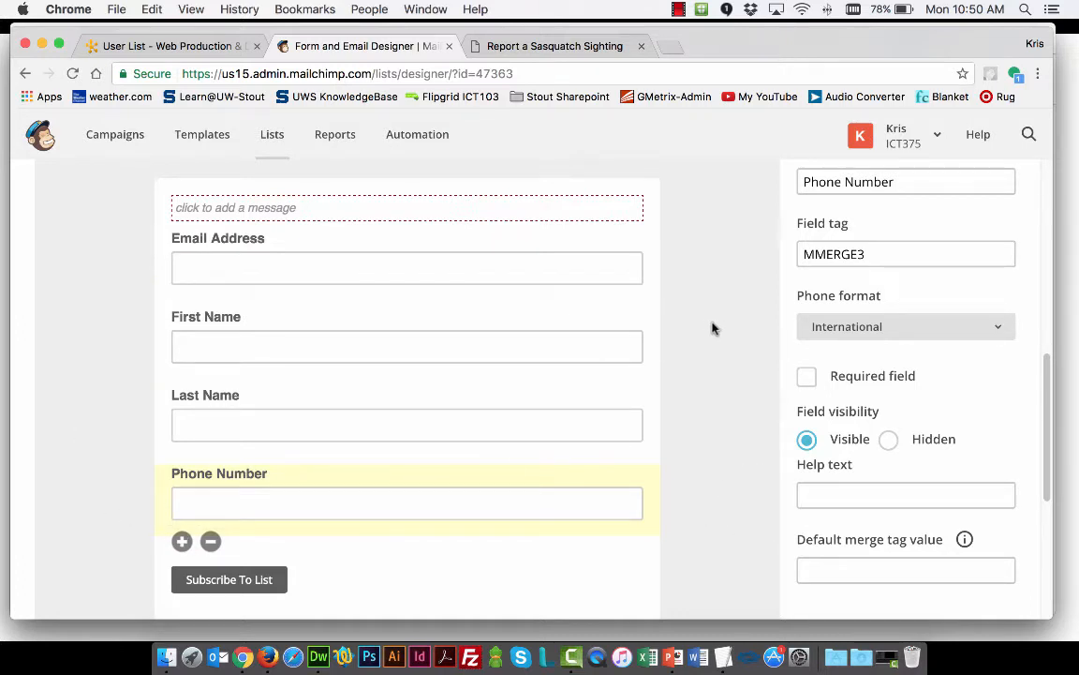
Add a Text field to the signup form below the Phone Number field
scroll(887, 253, up, 3)
click(828, 184)
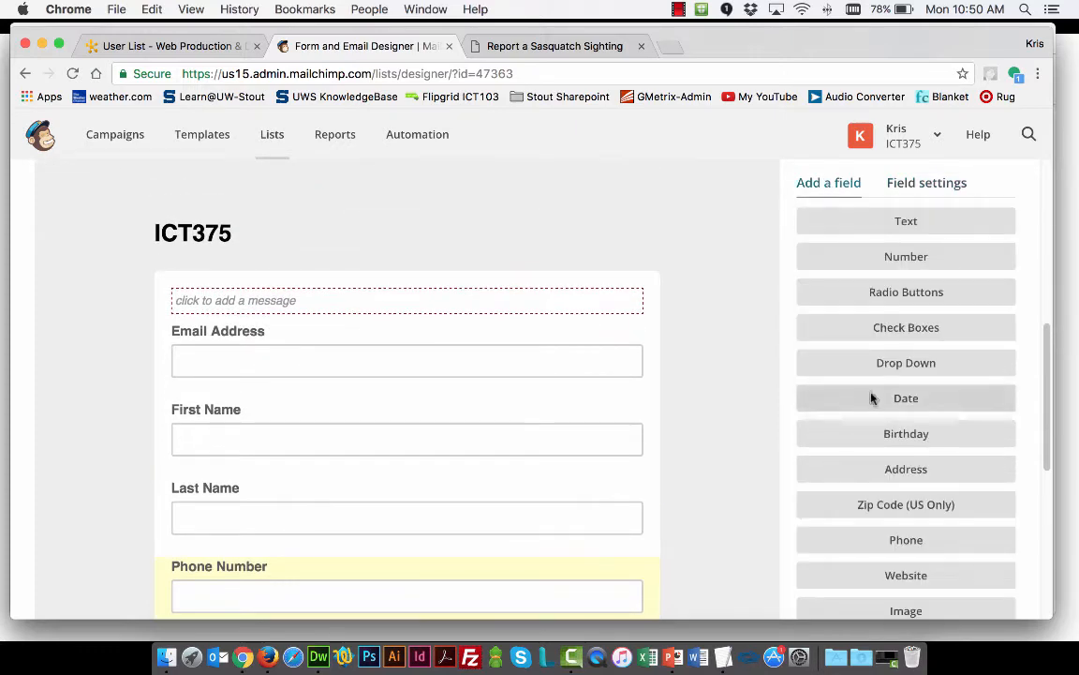
scroll(906, 225, down, 2)
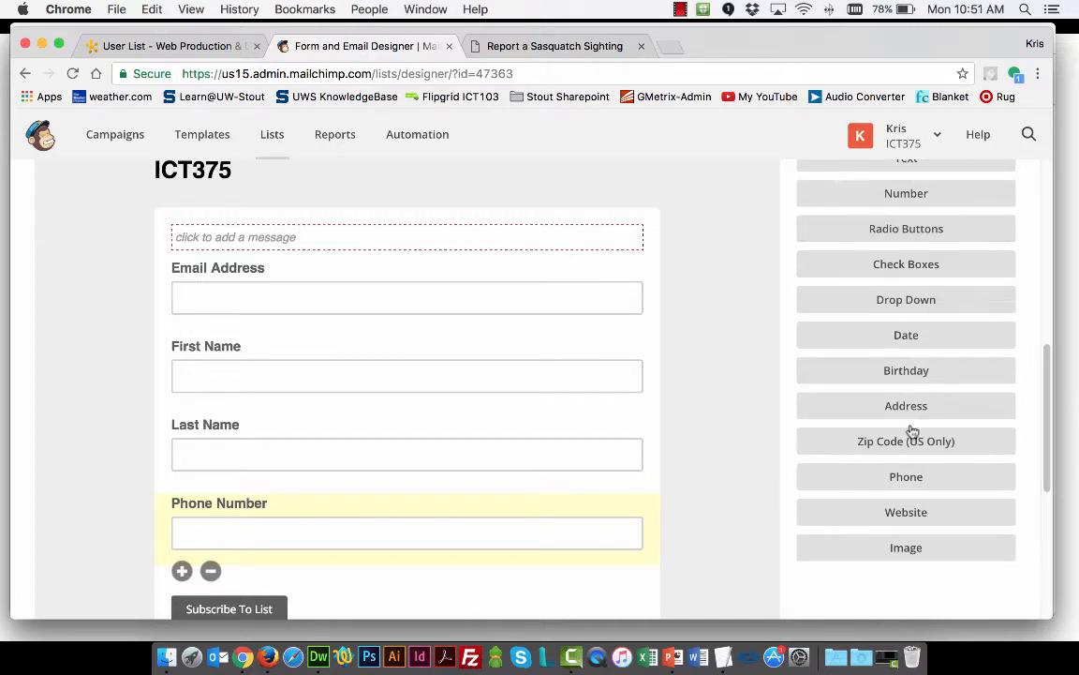
scroll(897, 246, up, 2)
click(916, 221)
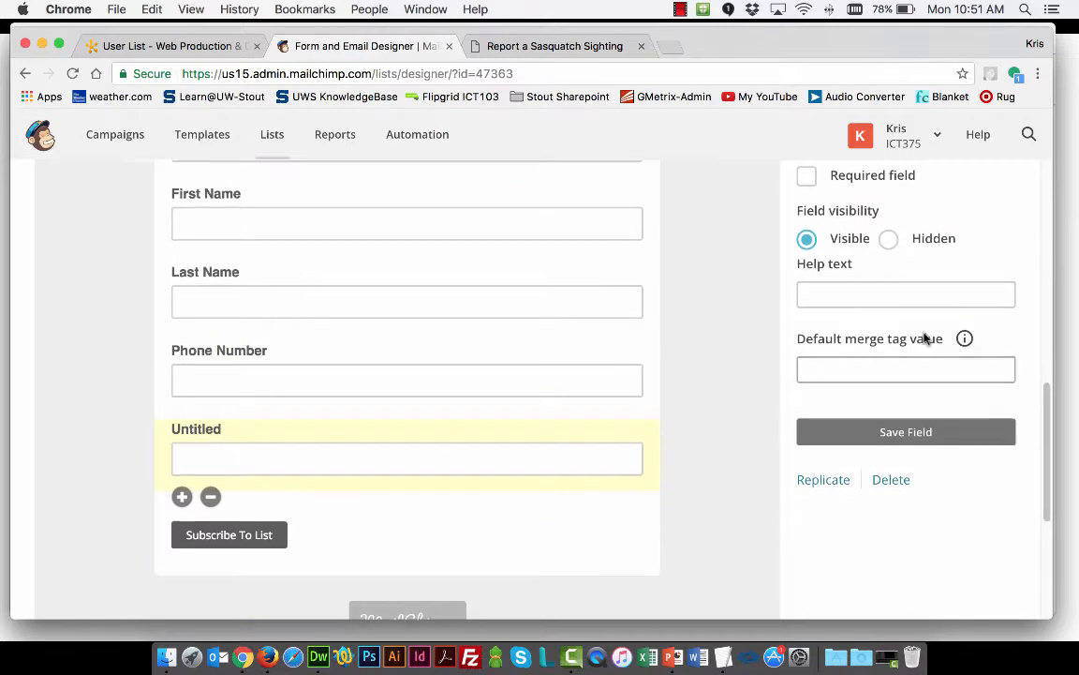
Label the untitled text field below Phone Number "Location of Your Sighting" and save the field
scroll(923, 337, up, 5)
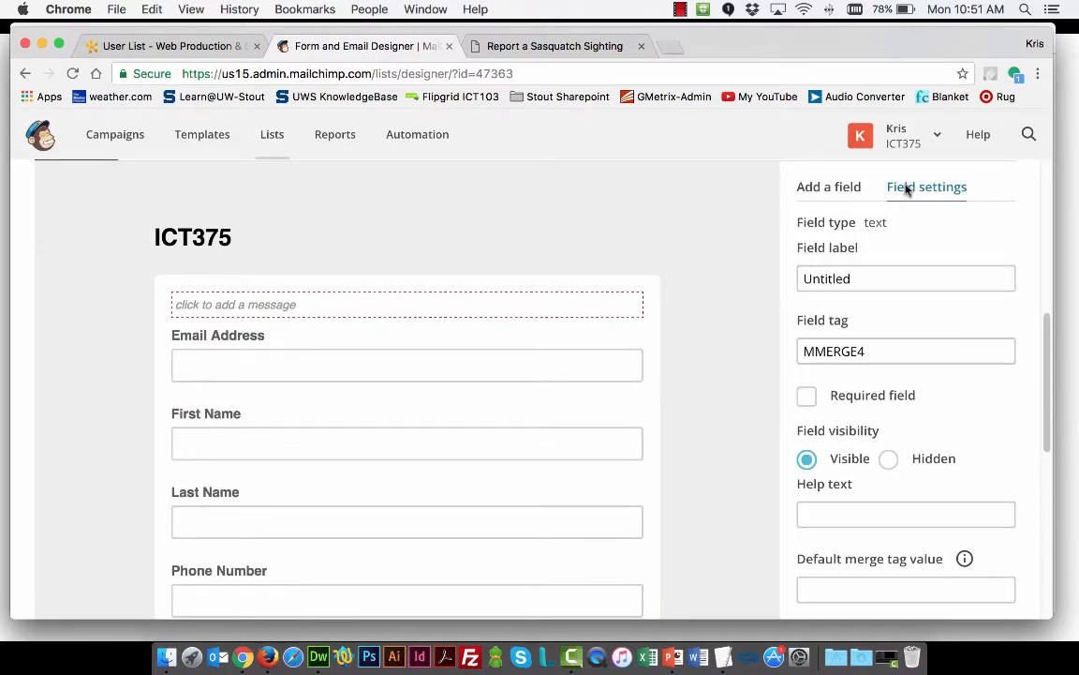
click(841, 189)
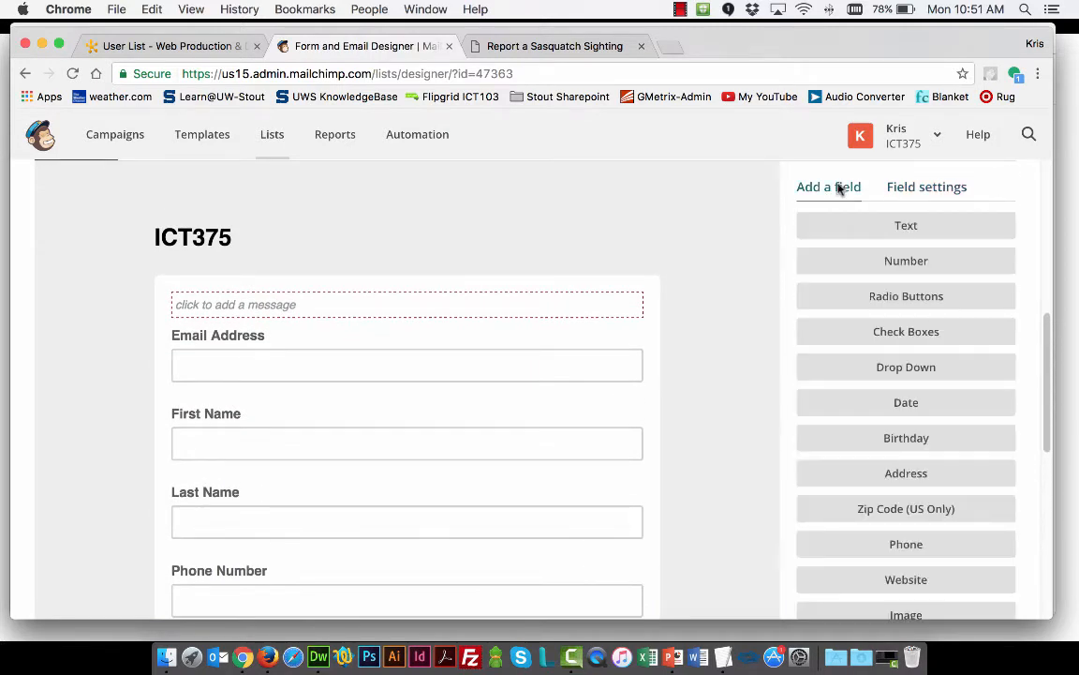
click(942, 187)
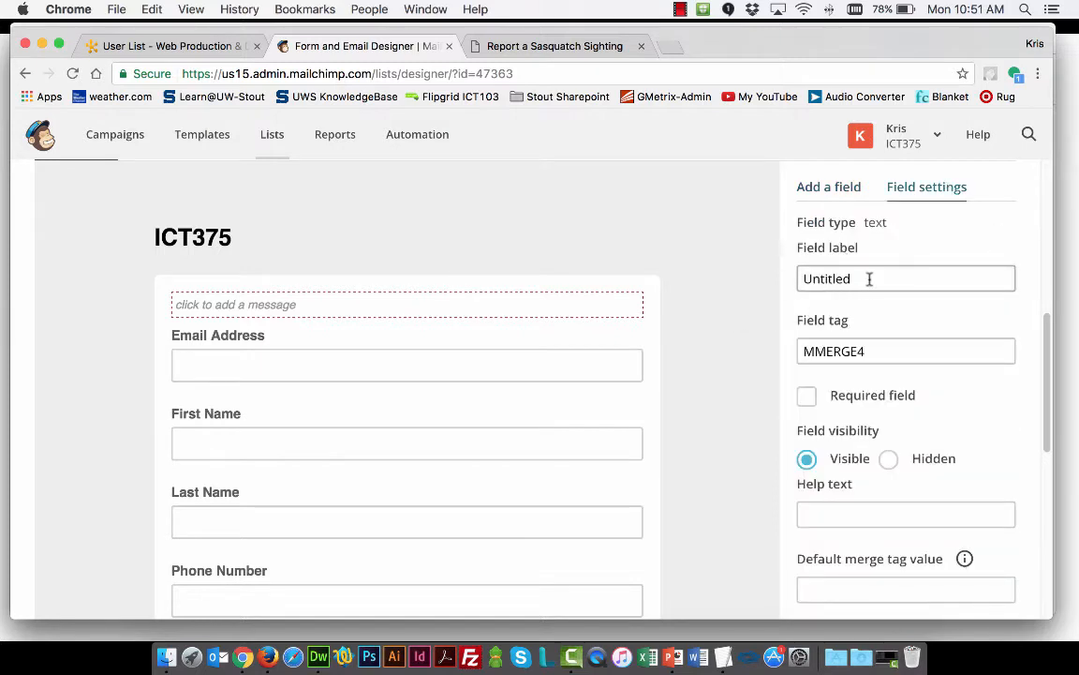
drag(869, 278, 669, 279)
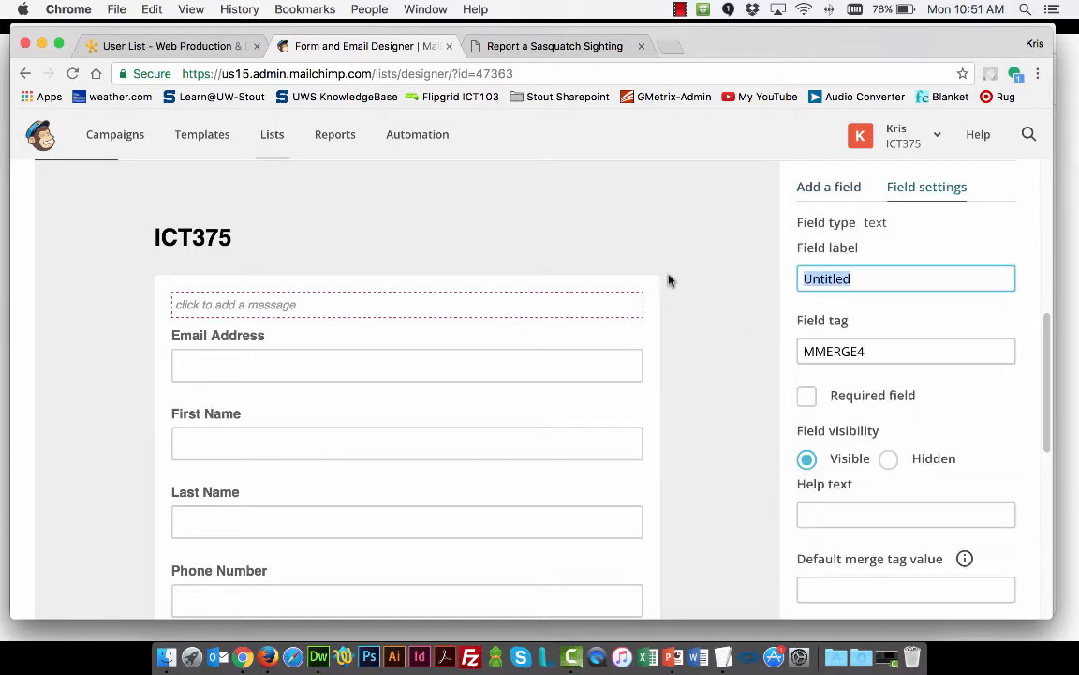
text(Location of)
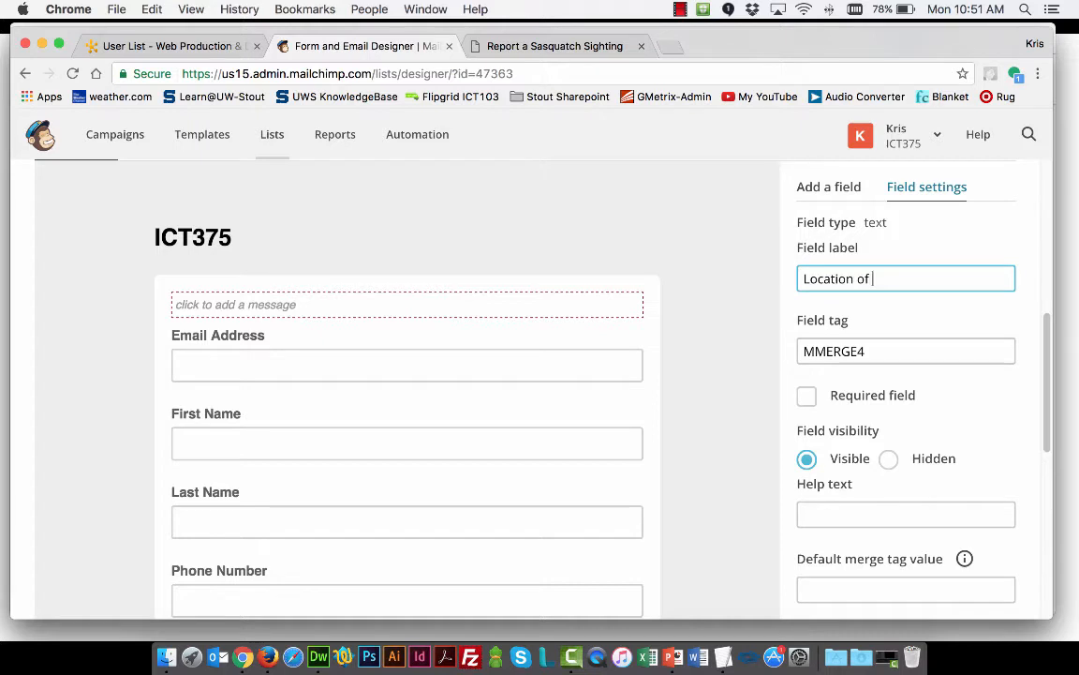
text( Your Sighting)
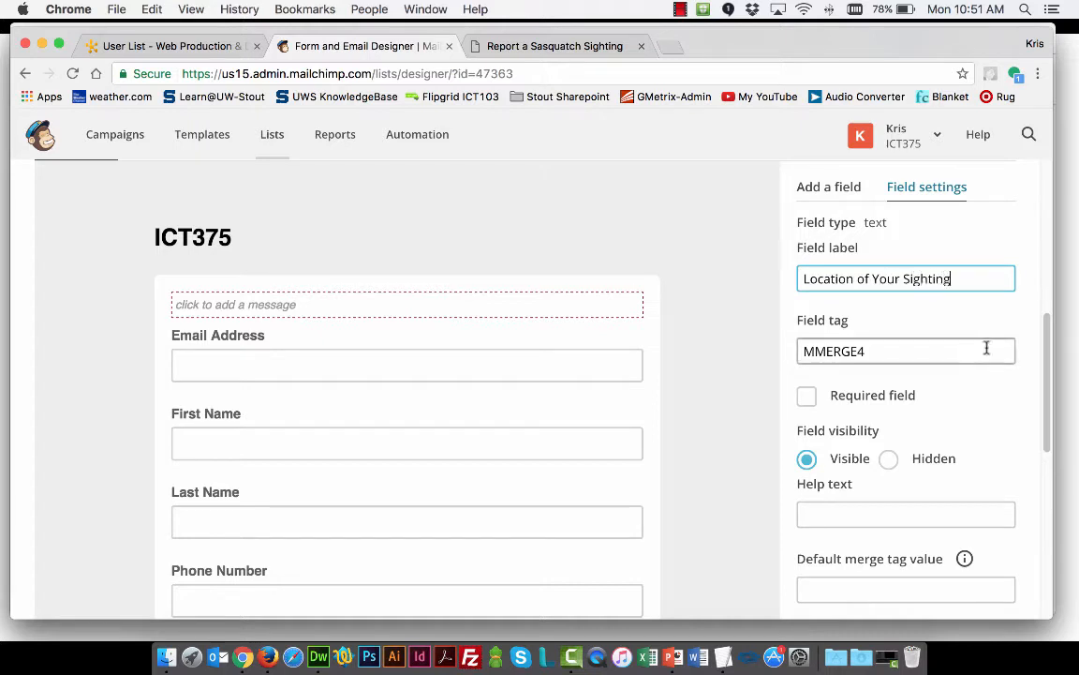
scroll(754, 340, down, 3)
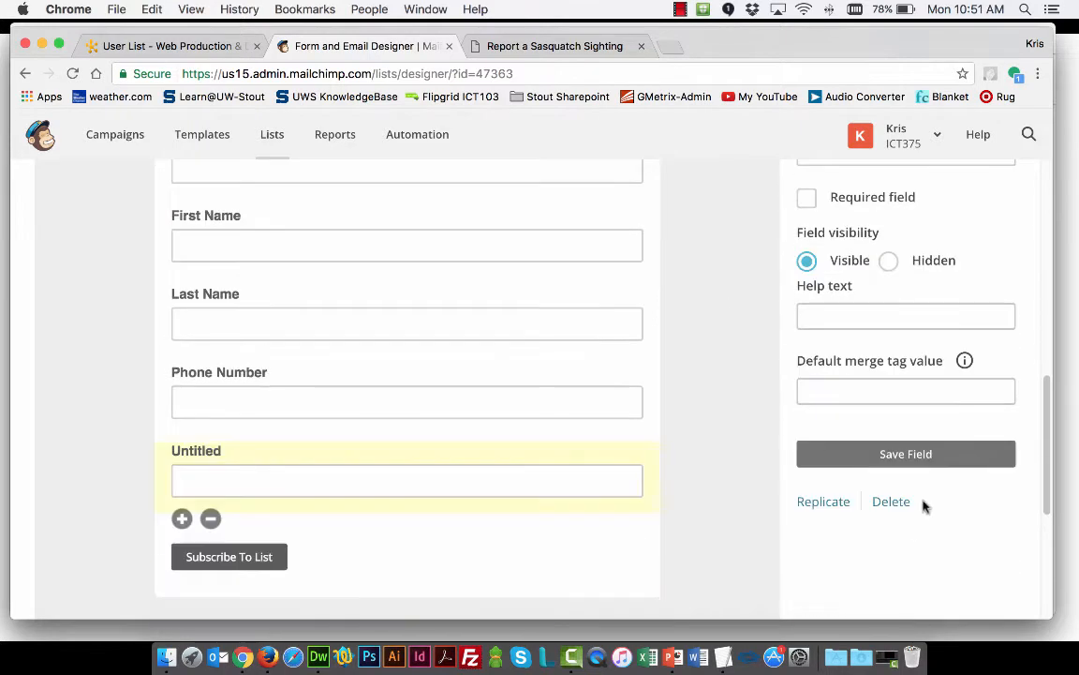
click(904, 455)
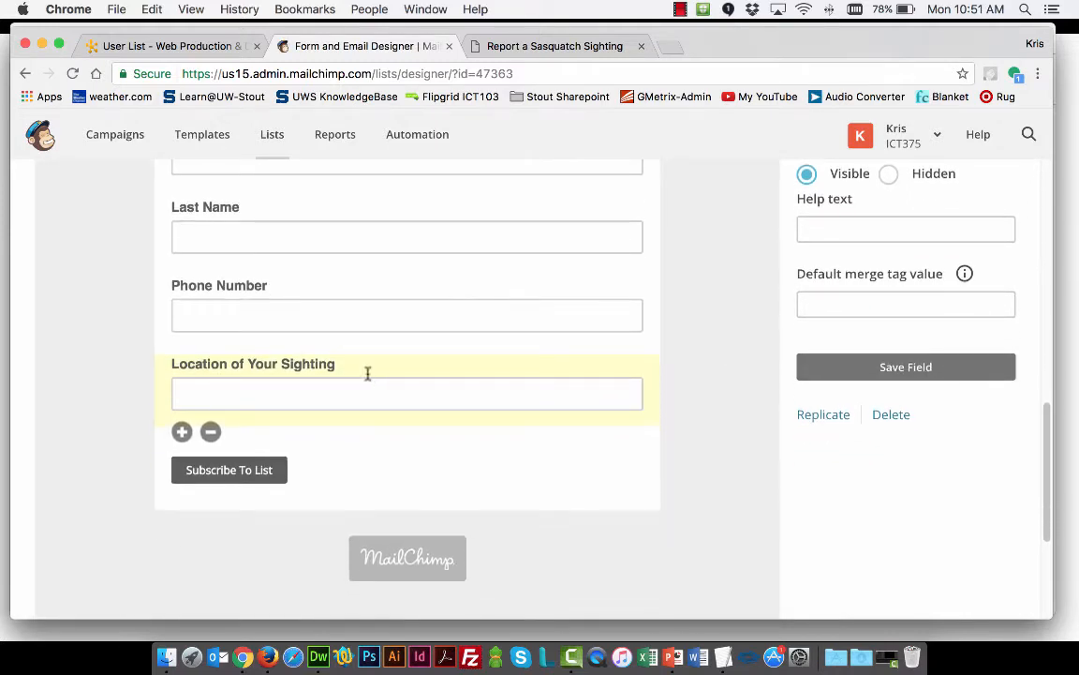
Add a Date field to the signup form below the Location of Your Sighting field
scroll(740, 370, up, 6)
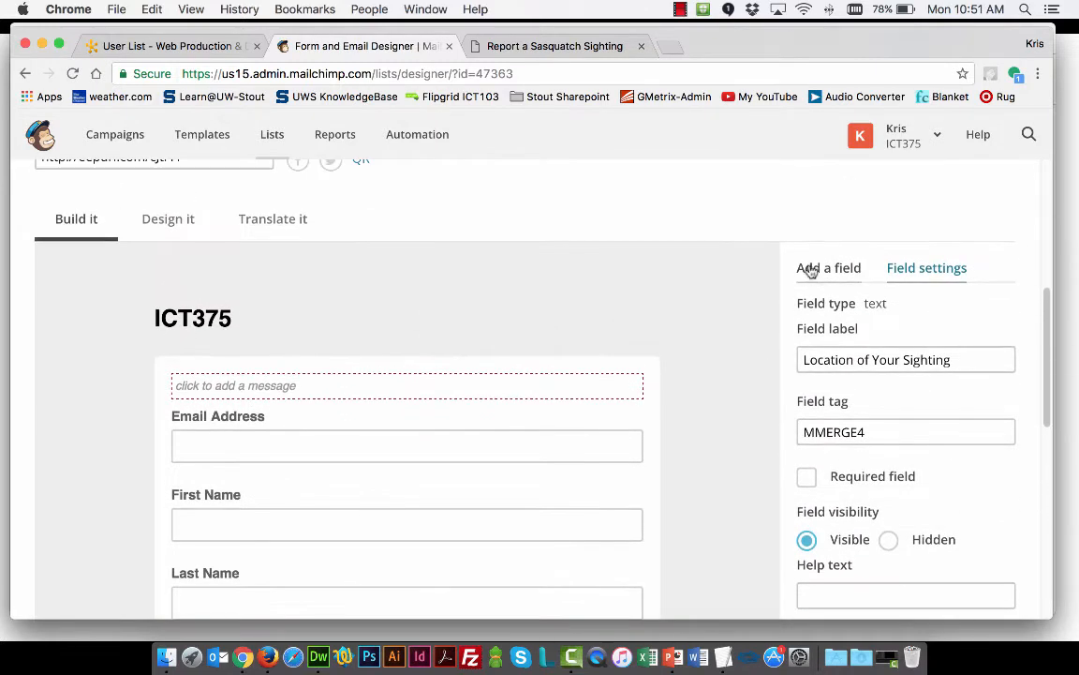
click(810, 269)
scroll(750, 336, down, 3)
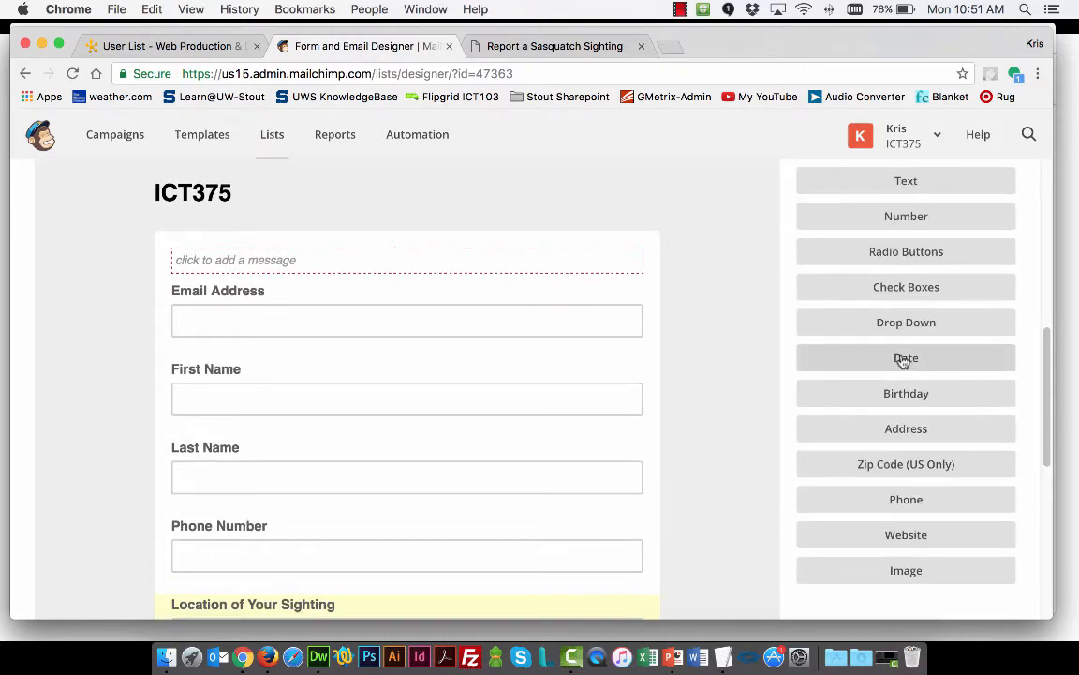
click(905, 359)
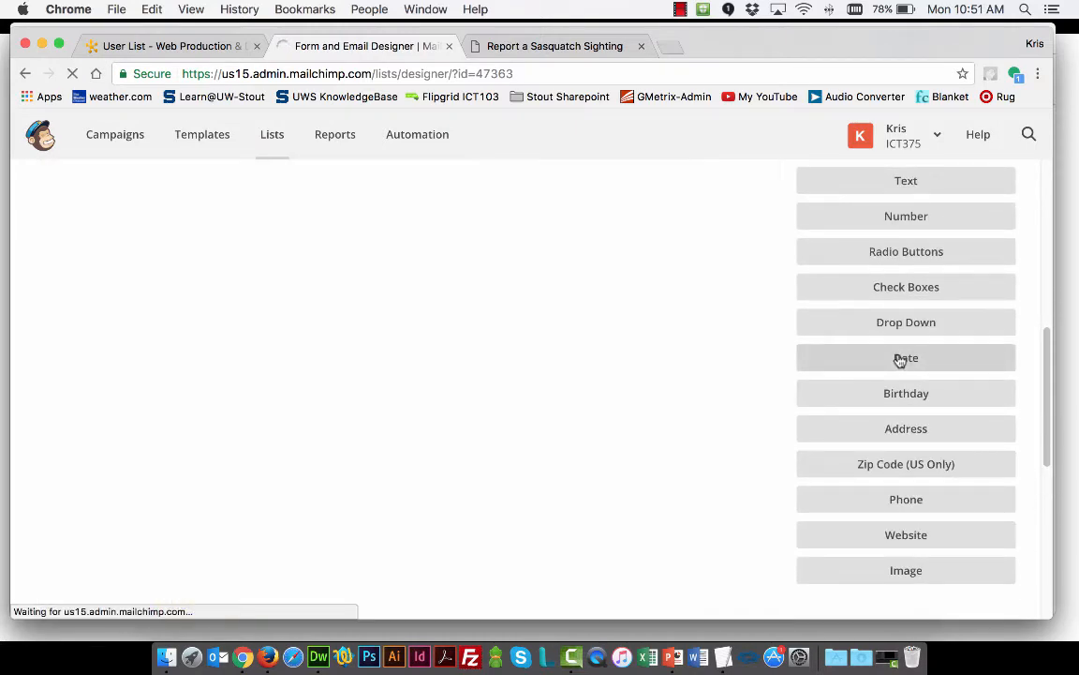
scroll(695, 354, down, 4)
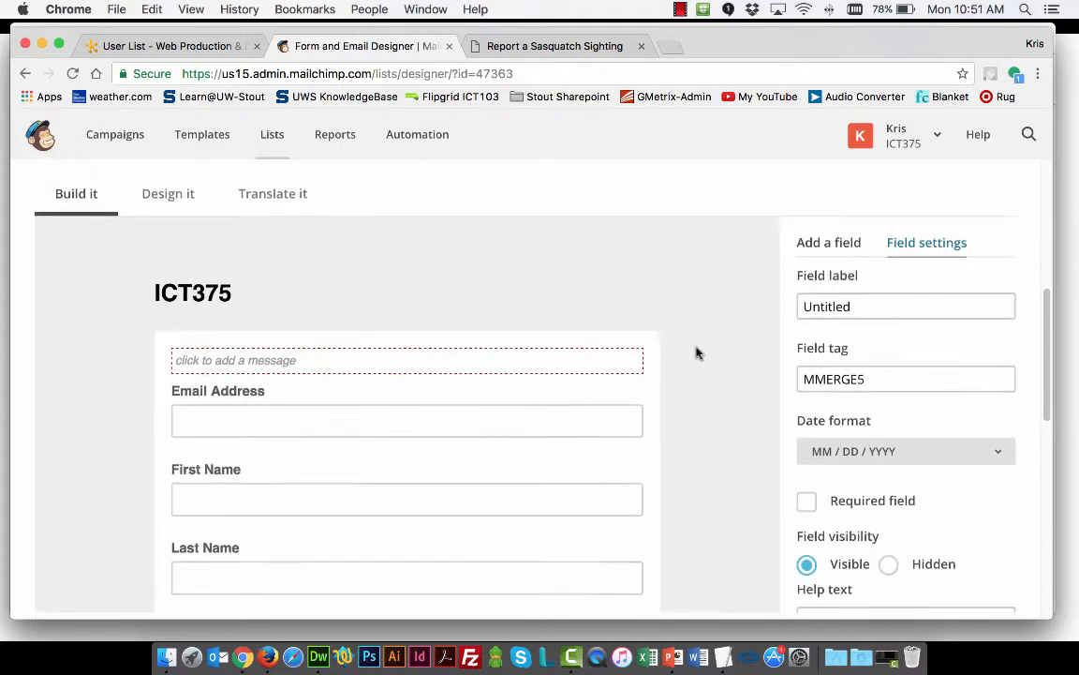
scroll(682, 400, down, 5)
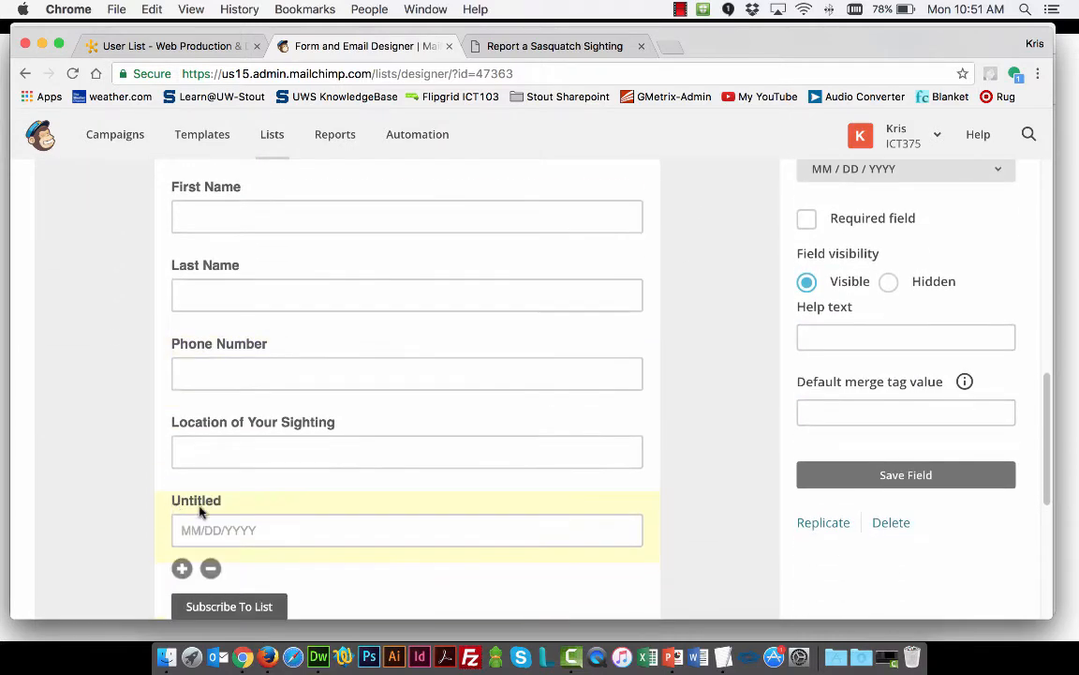
Label the untitled date field "Date of Sighting" and save the field
scroll(868, 354, up, 5)
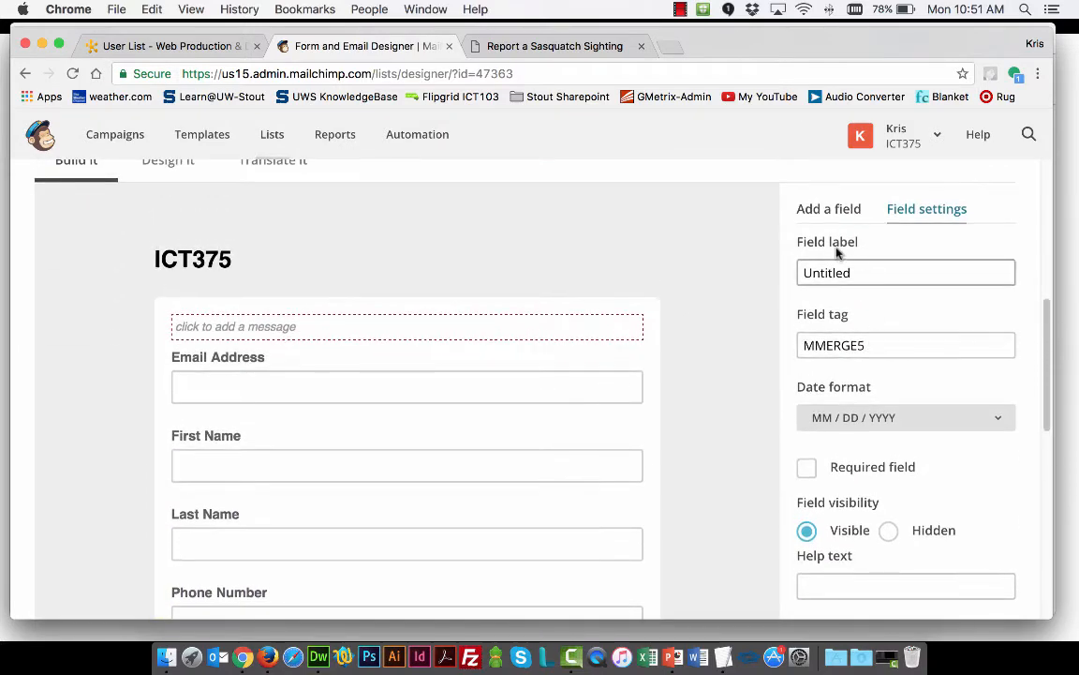
double_click(839, 272)
text(D)
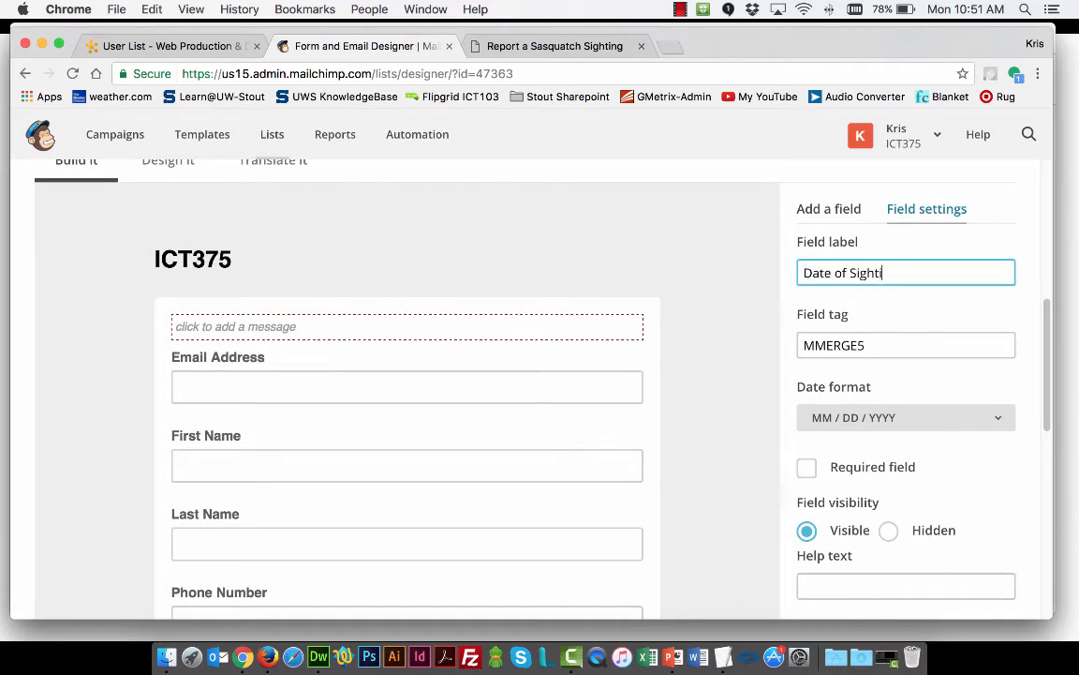
text(ate of Sighti)
scroll(863, 520, down, 5)
click(888, 444)
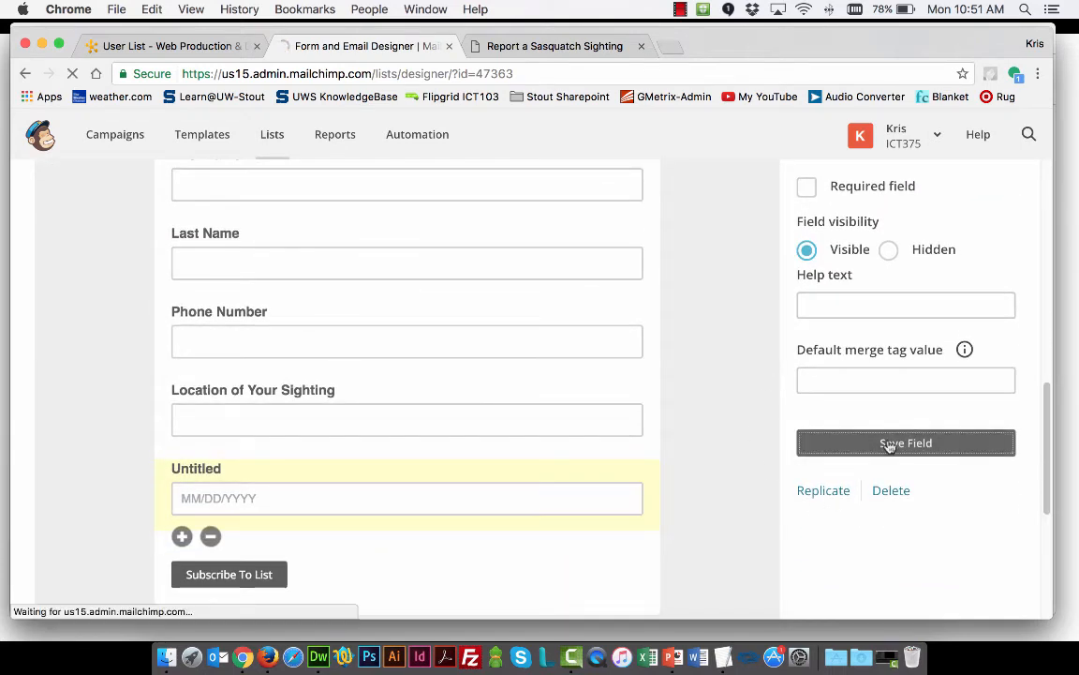
Add another Text field to the signup form below the Date of Sighting field
click(830, 310)
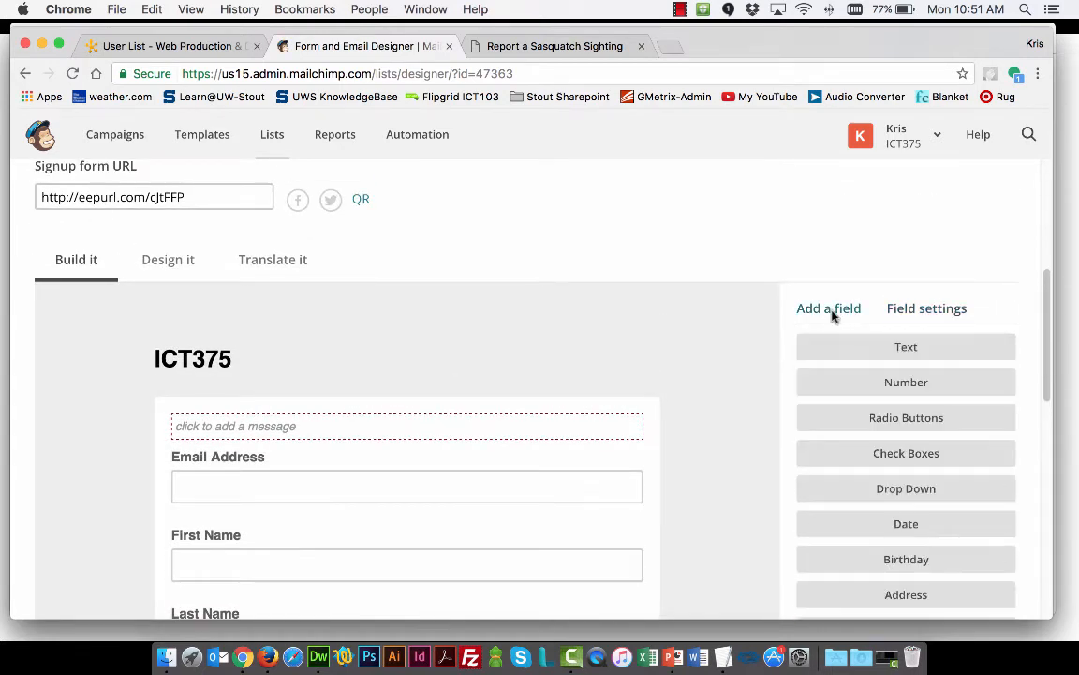
click(907, 348)
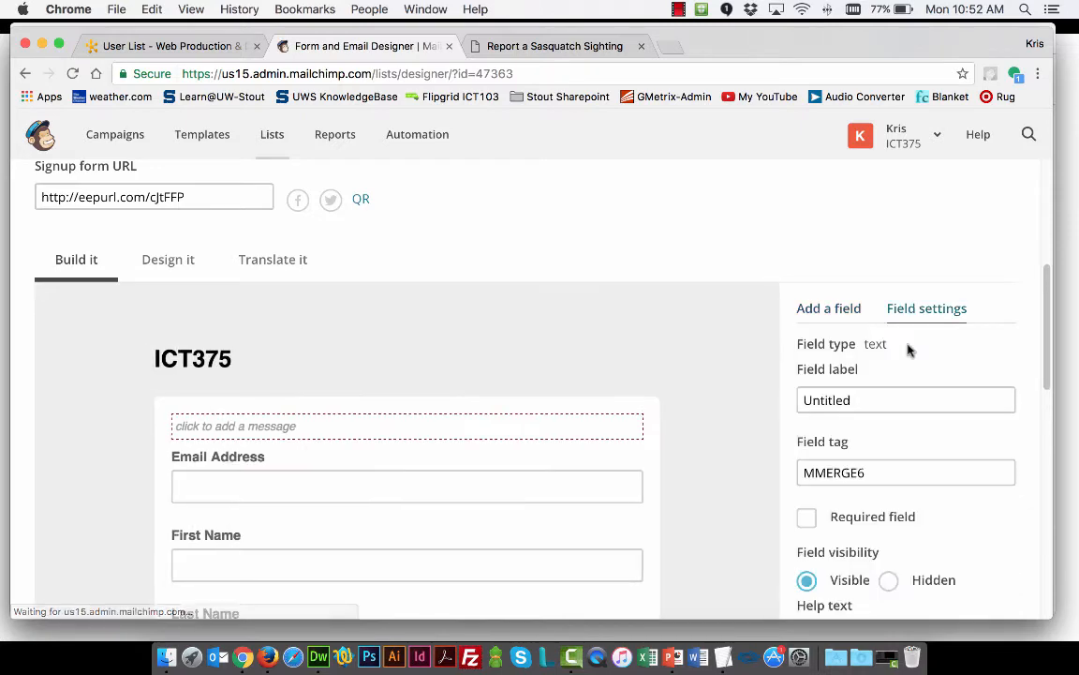
scroll(767, 381, down, 7)
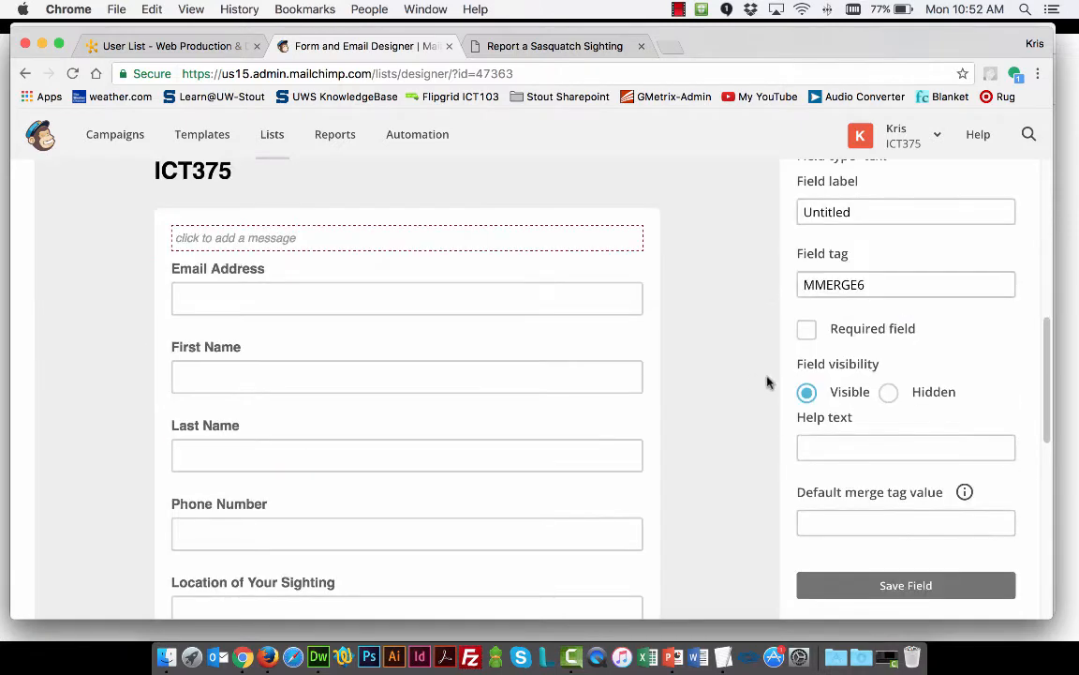
scroll(745, 389, up, 8)
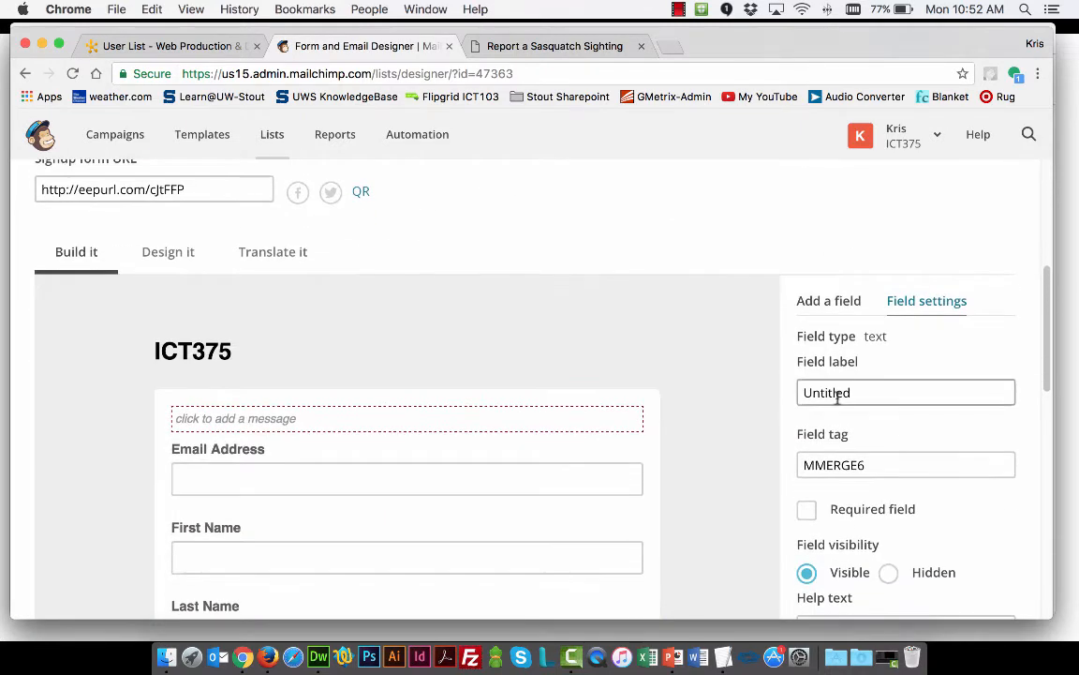
Examine the available field types and the untitled text field at the end of the signup form
click(826, 300)
scroll(931, 379, down, 2)
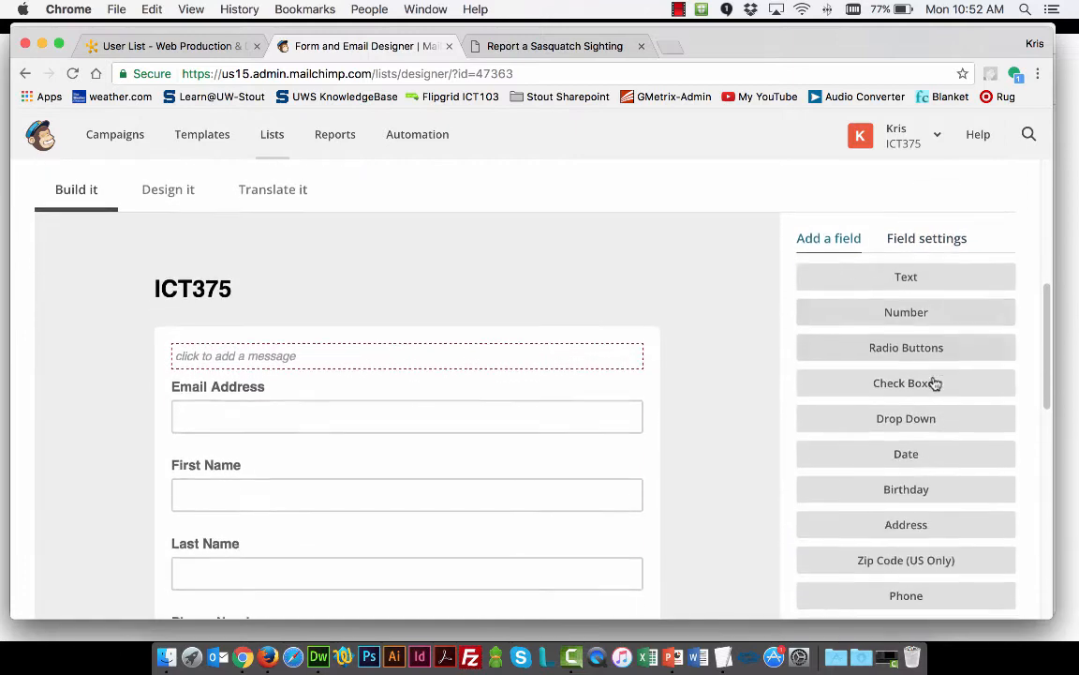
scroll(919, 459, down, 3)
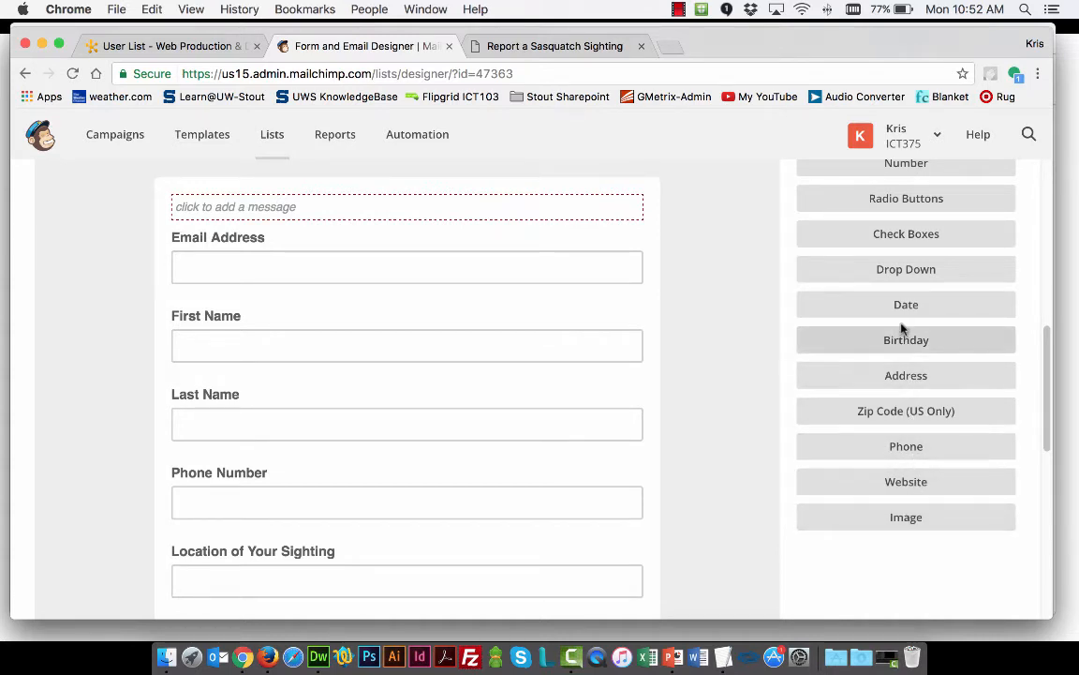
scroll(885, 269, up, 2)
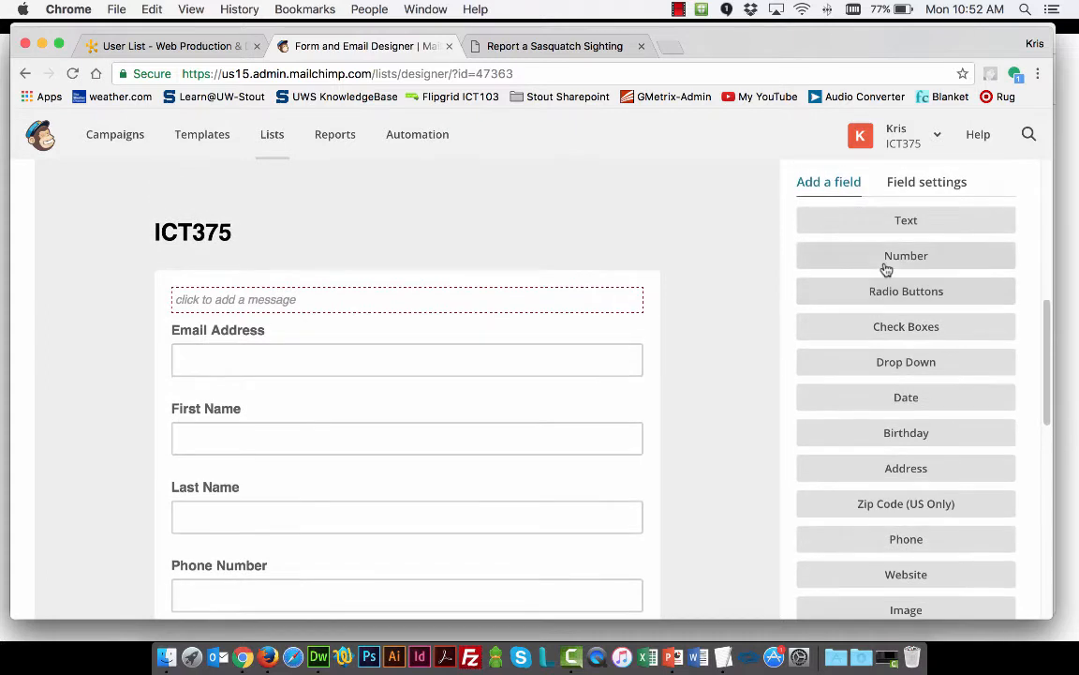
scroll(885, 270, up, 1)
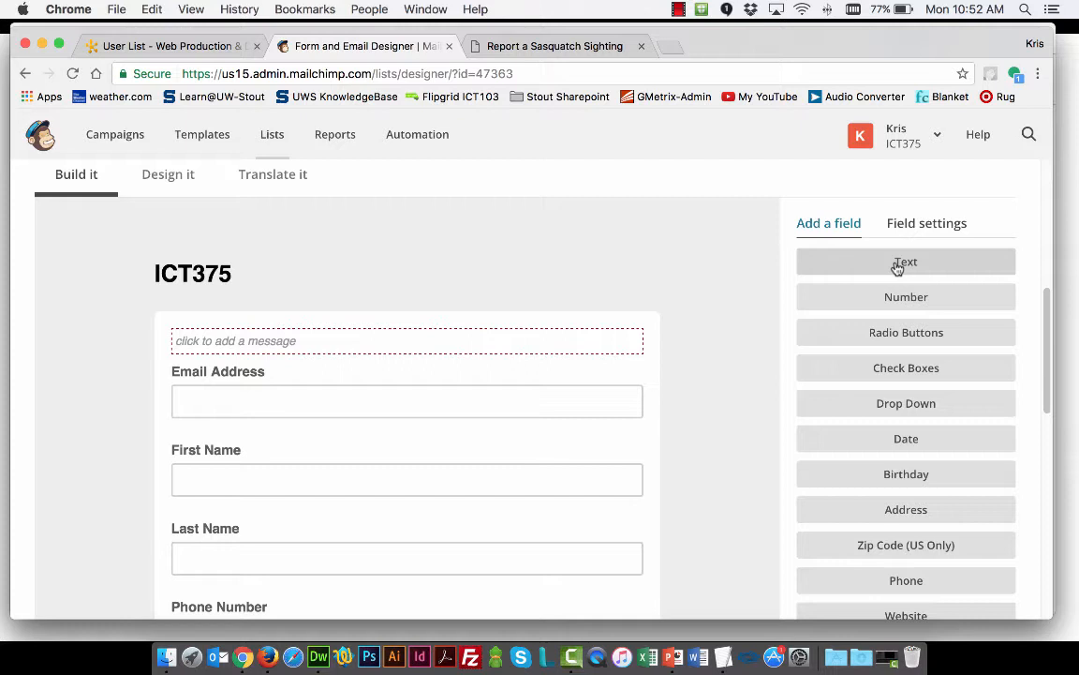
click(898, 266)
scroll(718, 308, down, 5)
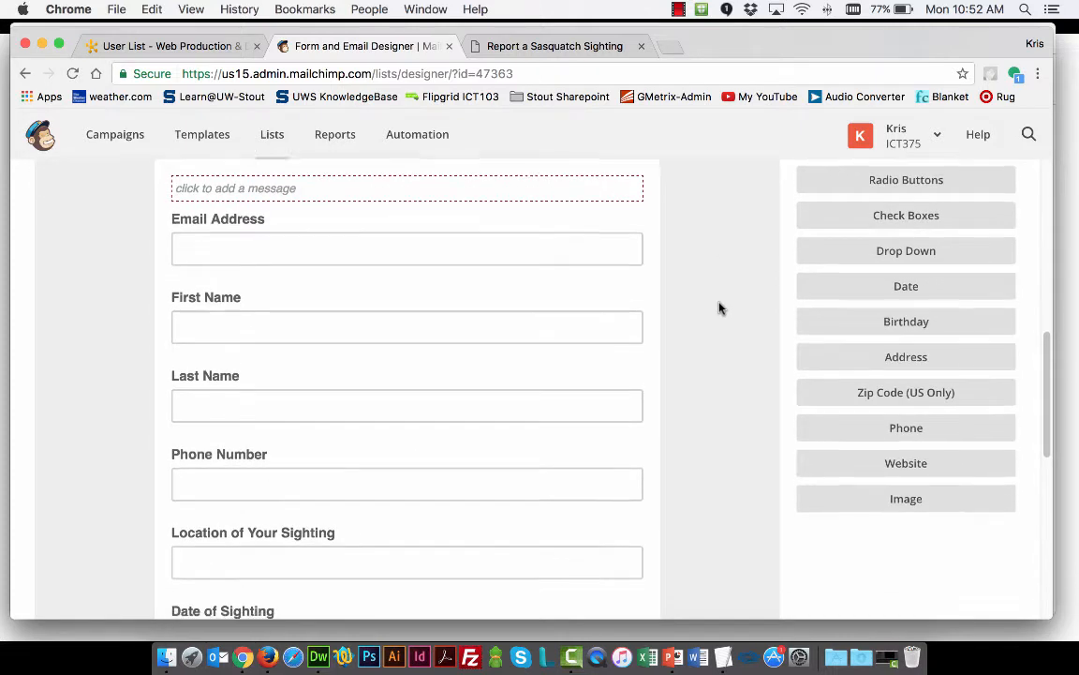
scroll(544, 447, down, 3)
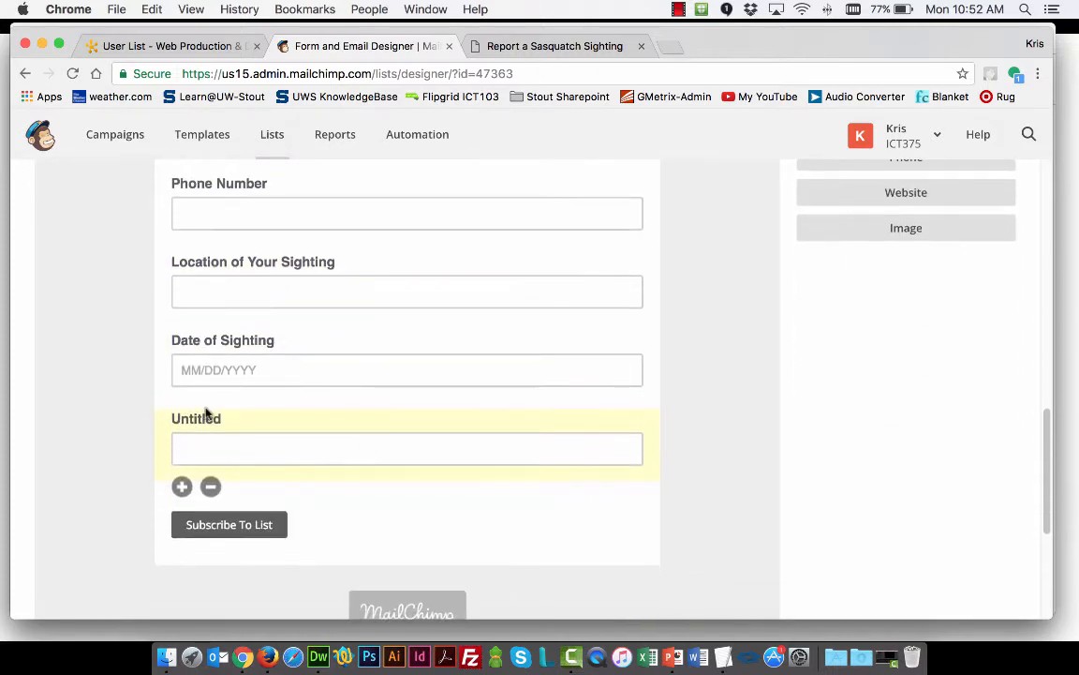
scroll(863, 422, up, 10)
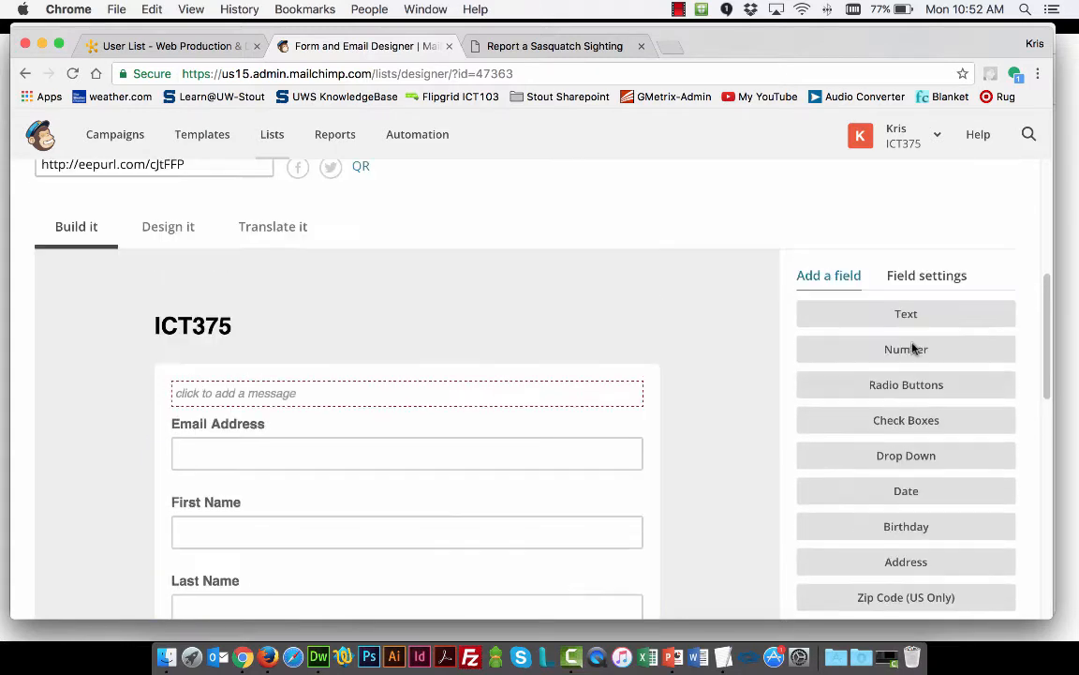
Label the untitled text field below Date of Sighting "Provide a Description" and save the field
click(931, 274)
double_click(868, 368)
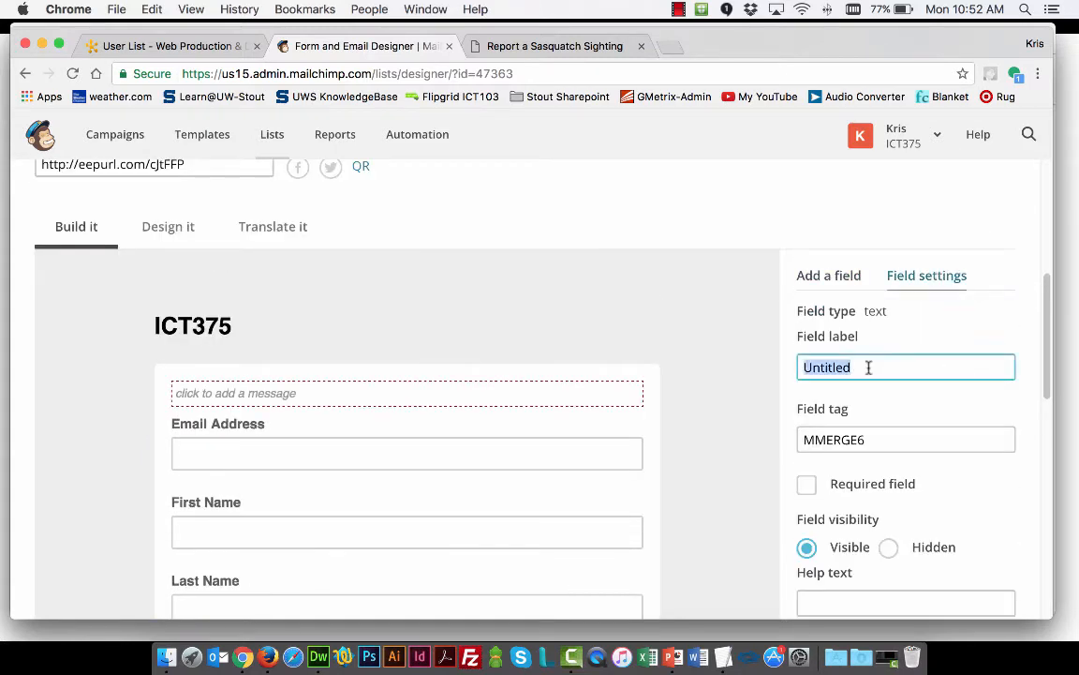
text(Provide a Description)
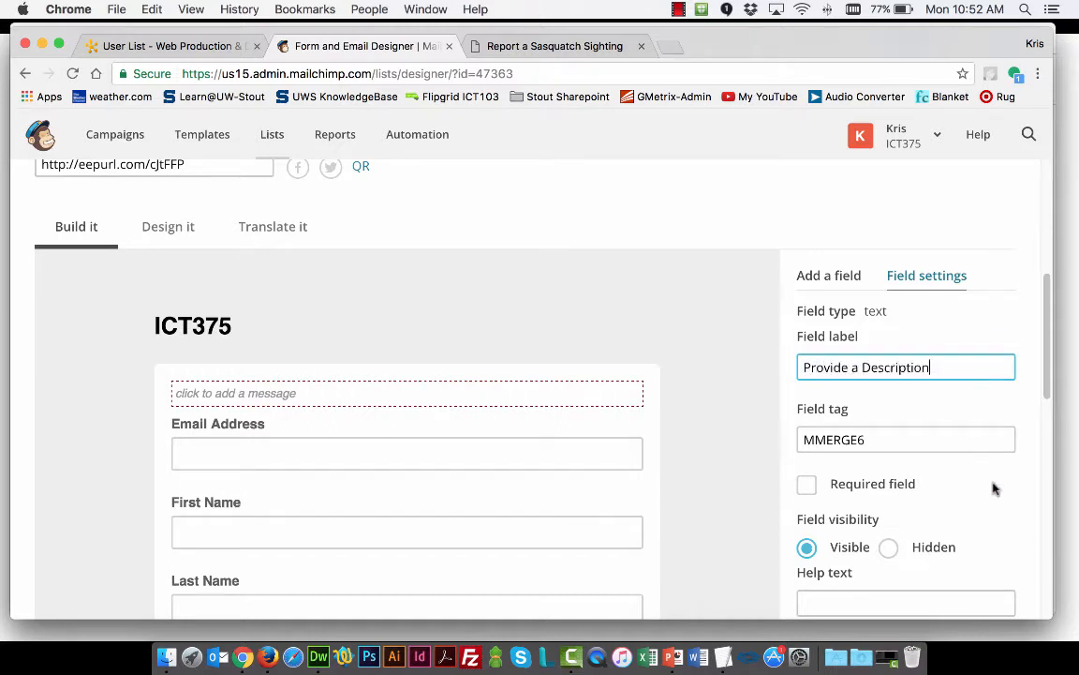
scroll(996, 488, down, 2)
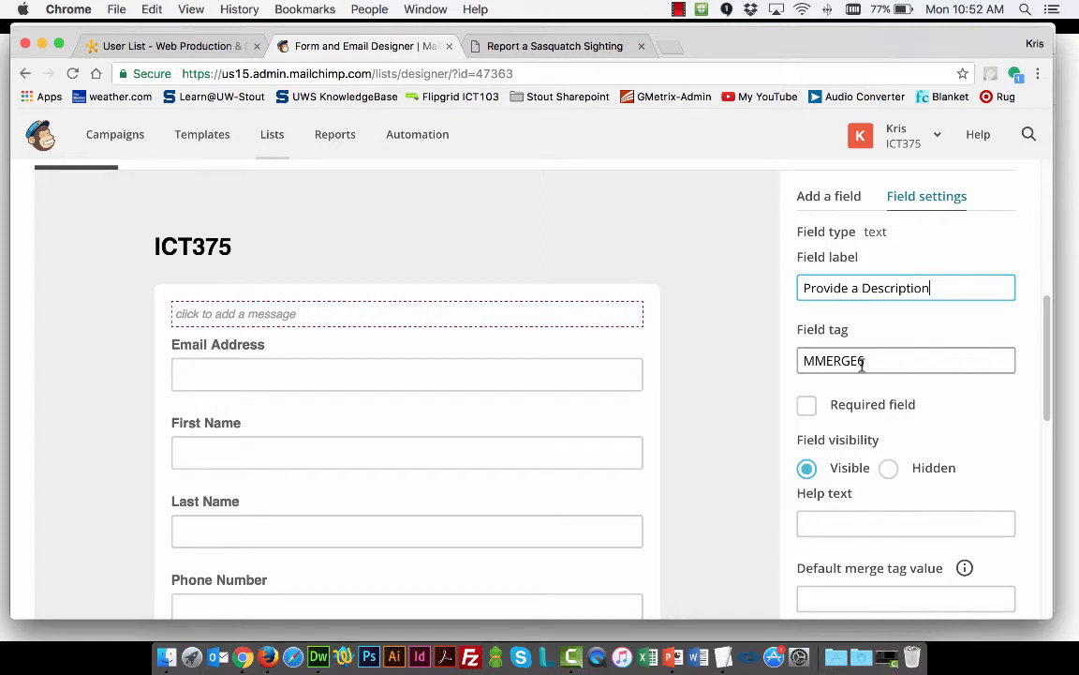
scroll(834, 363, down, 2)
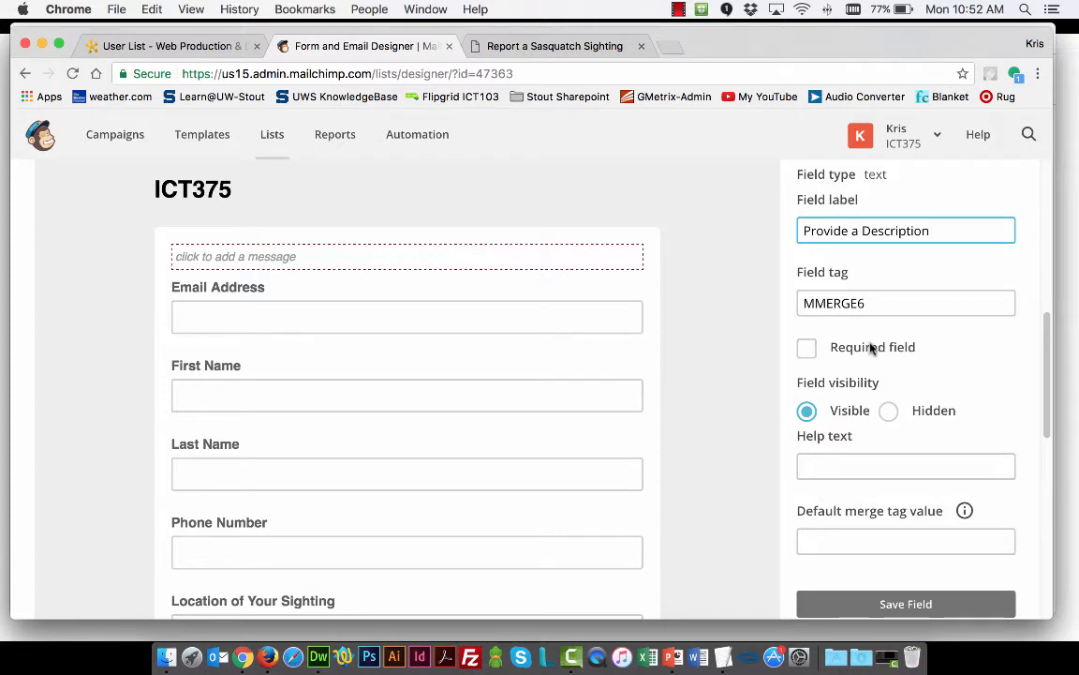
scroll(906, 354, down, 3)
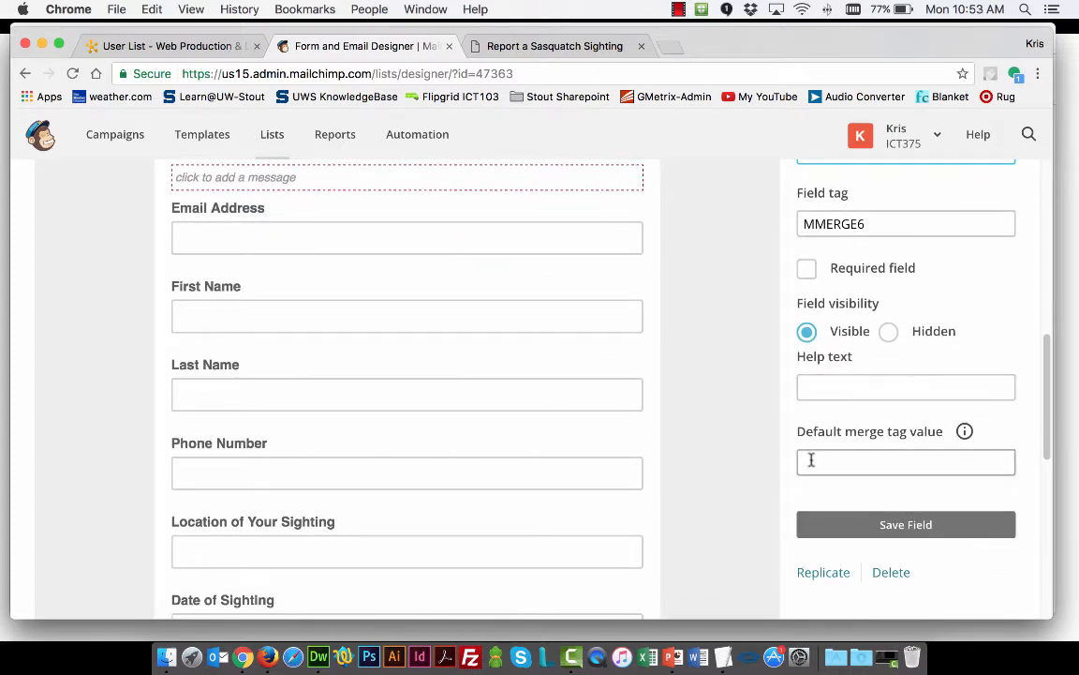
click(978, 536)
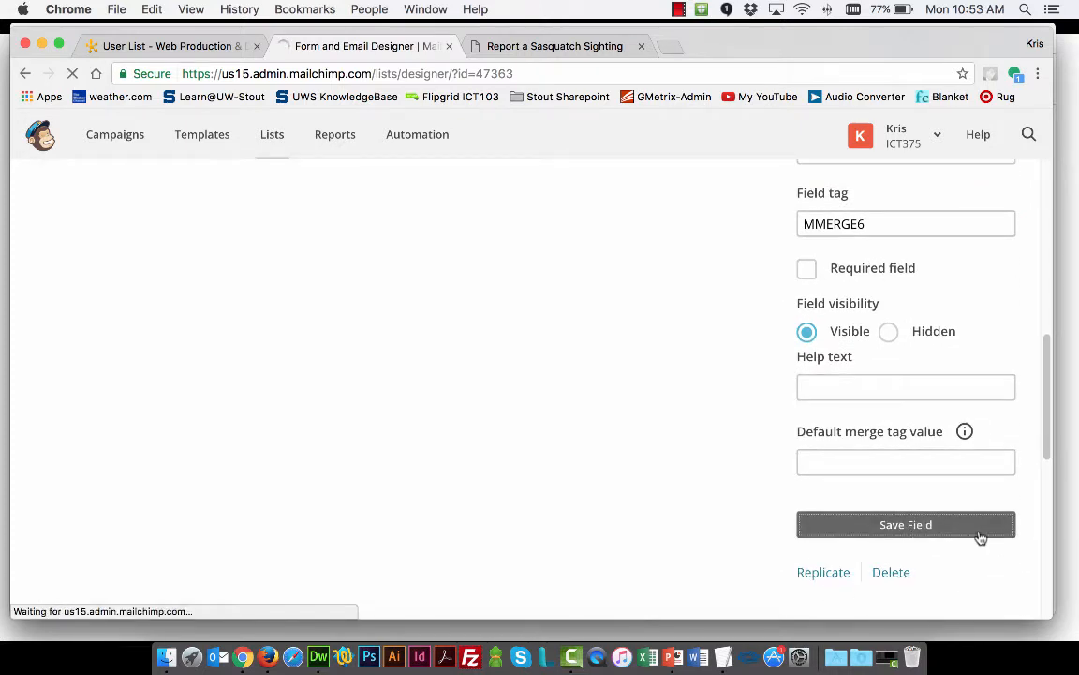
Open the settings of the form's Email Address field
scroll(494, 506, up, 3)
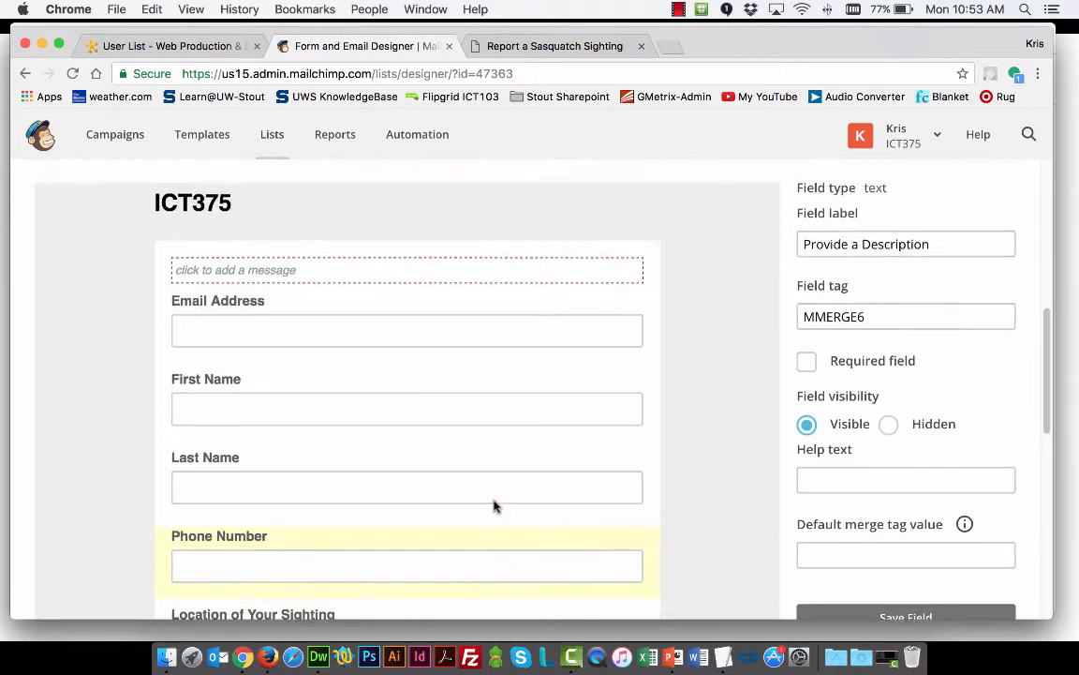
click(198, 341)
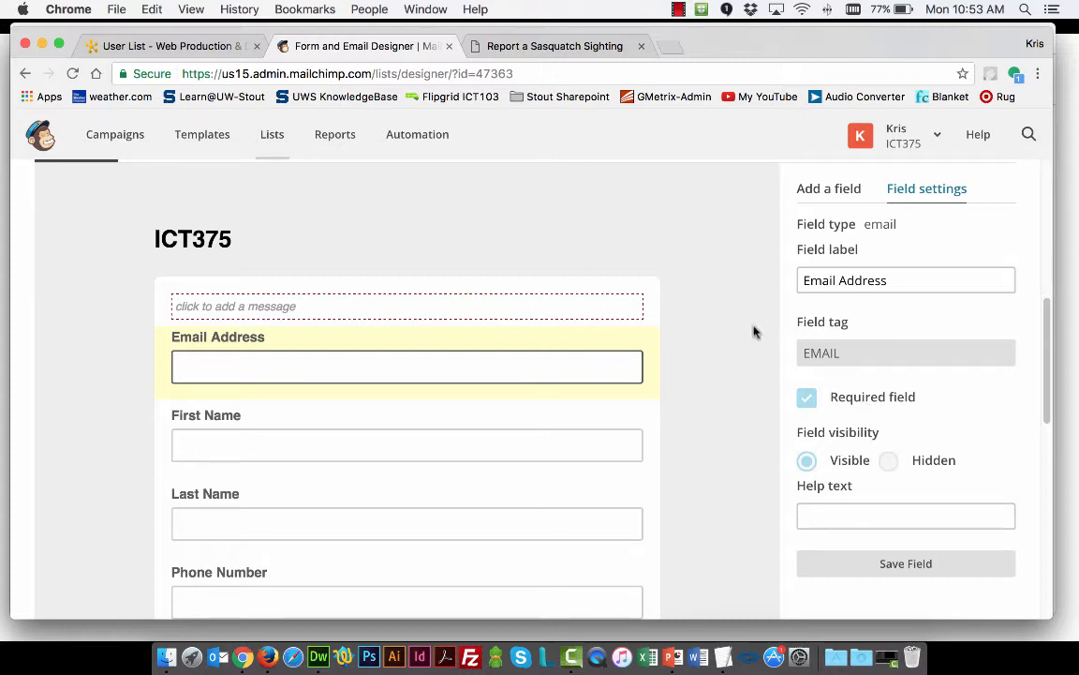
Check the fields of the finished signup form and open the ICT375 list's Embedded forms page
scroll(701, 414, down, 5)
scroll(390, 436, up, 3)
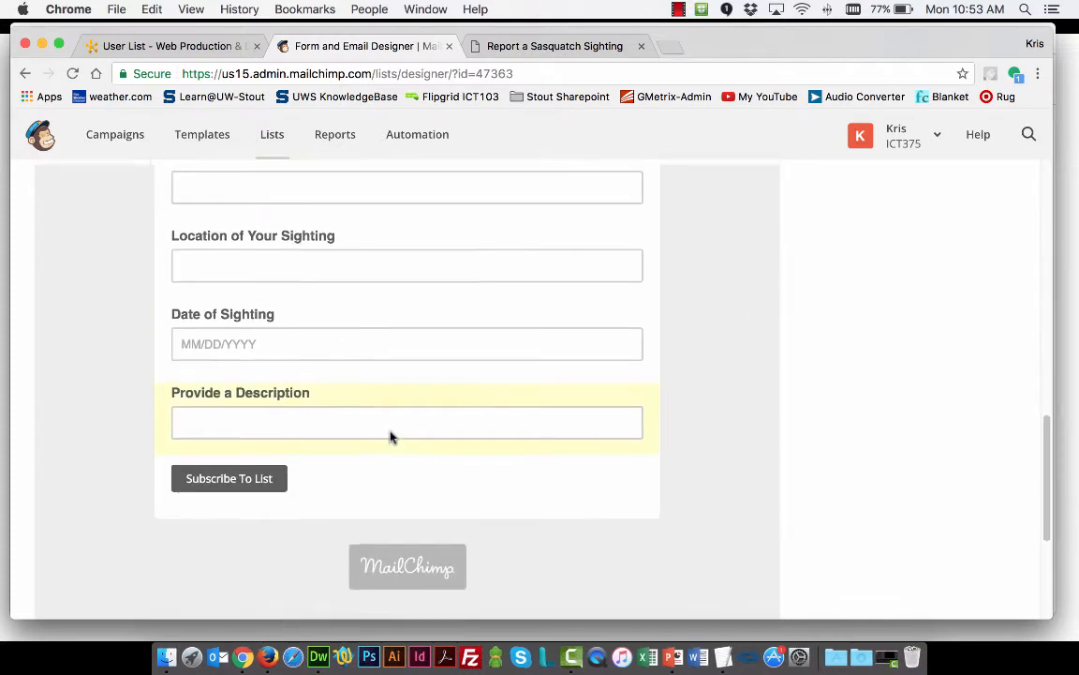
scroll(385, 422, up, 3)
scroll(419, 508, down, 5)
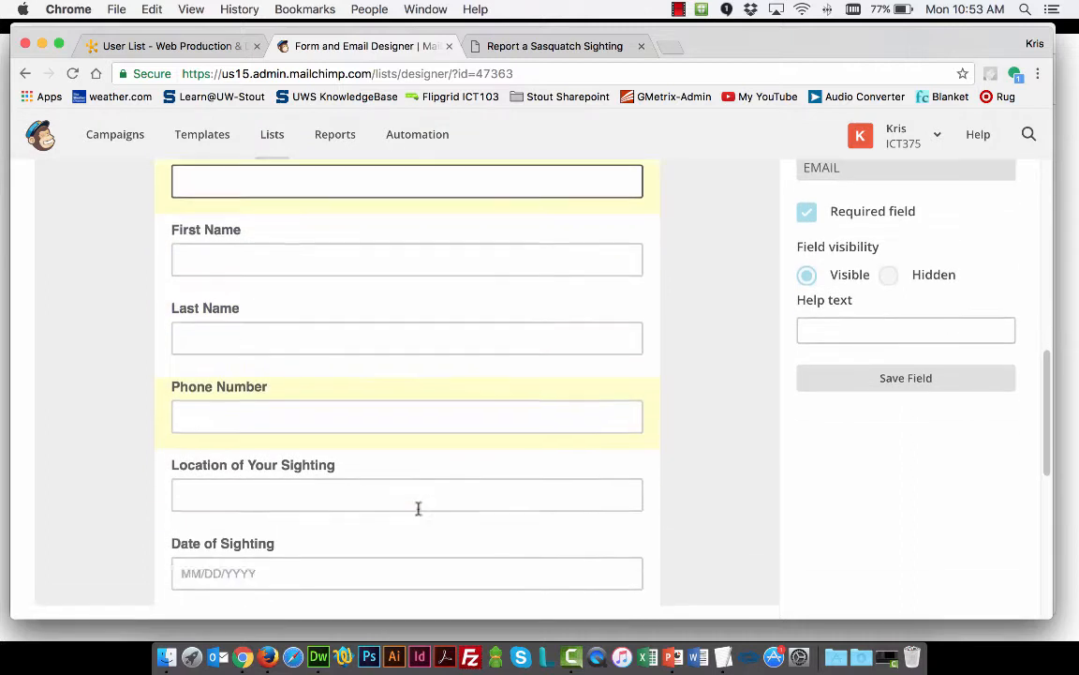
scroll(420, 509, down, 3)
scroll(423, 506, up, 10)
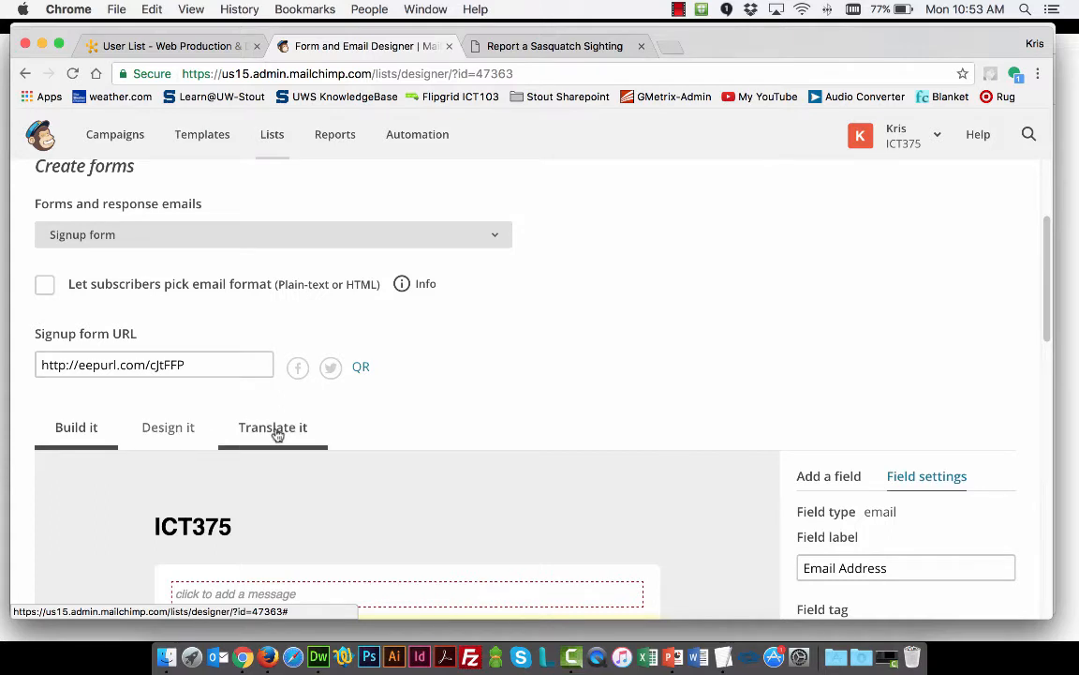
scroll(522, 421, up, 2)
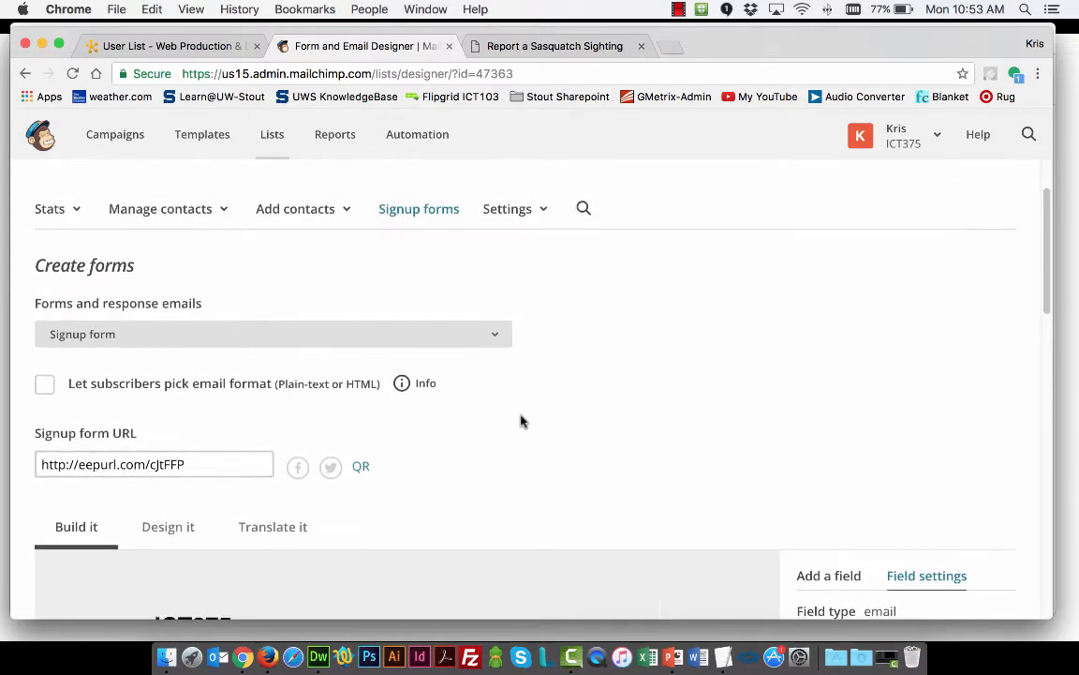
click(409, 223)
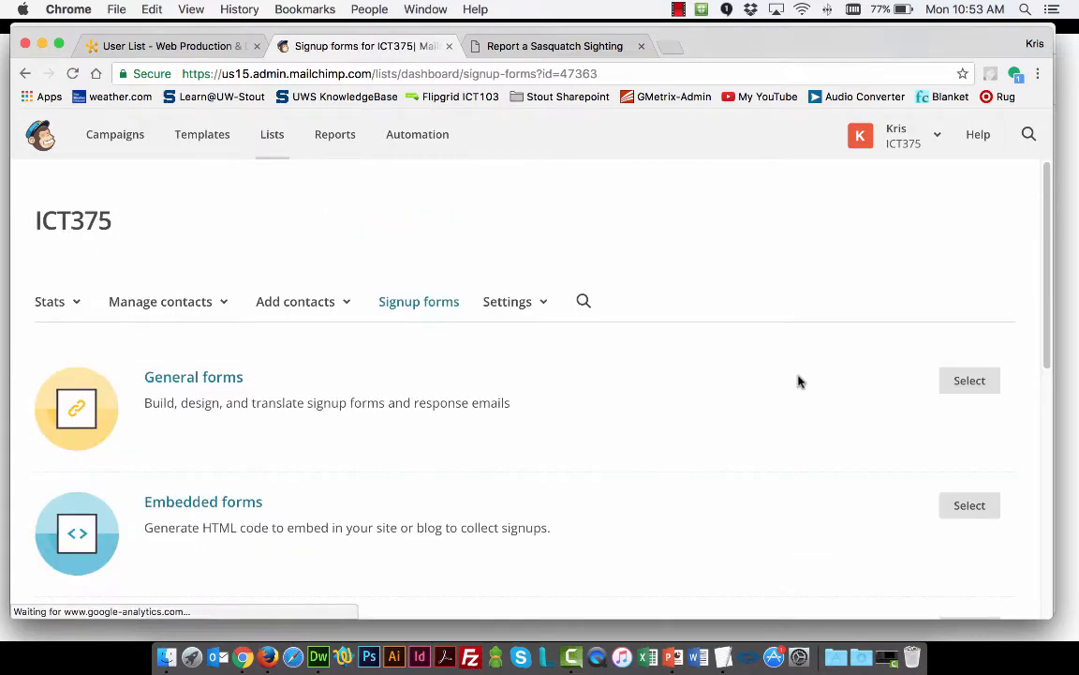
click(198, 504)
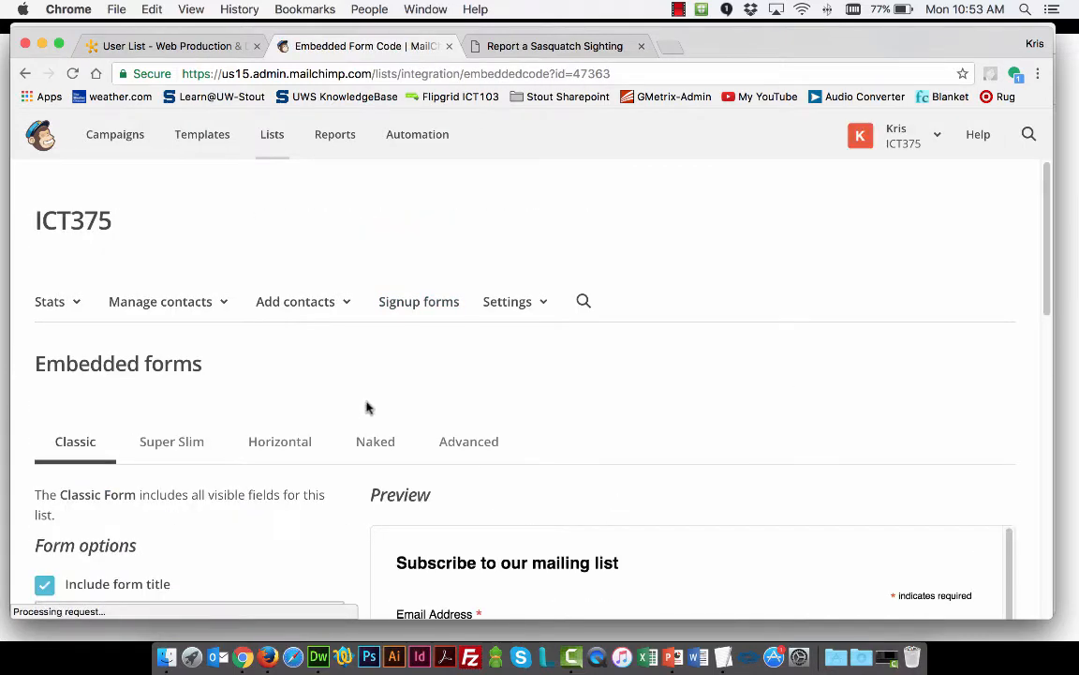
Examine the Classic embedded form's preview from the title down to the Provide a Description field
scroll(366, 408, down, 5)
scroll(590, 384, up, 3)
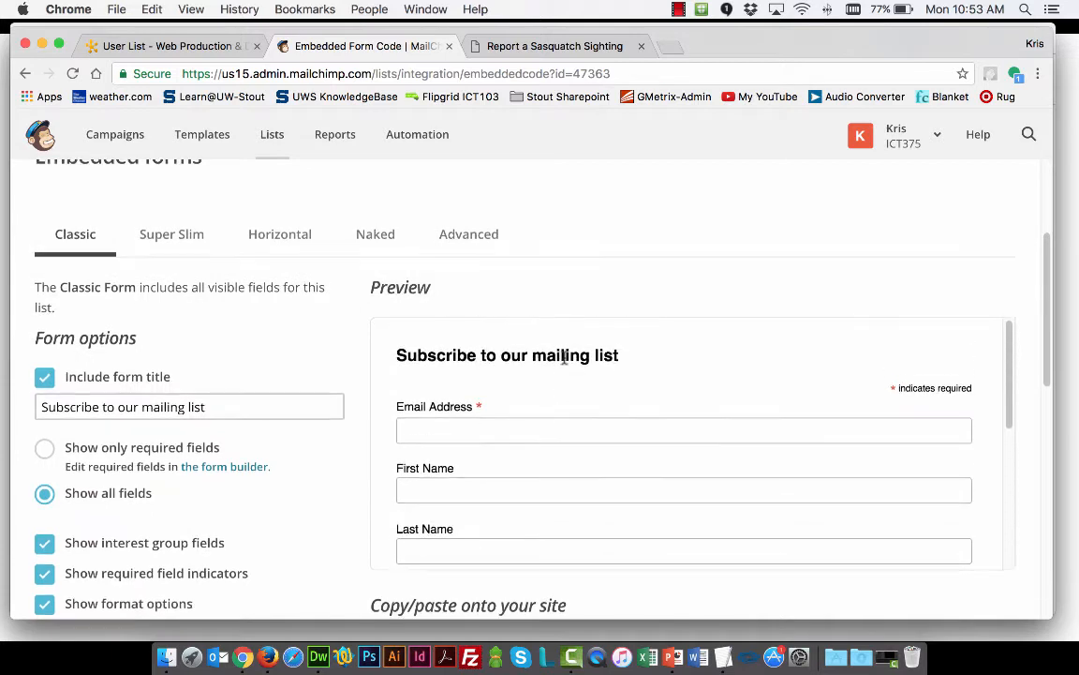
scroll(595, 434, down, 3)
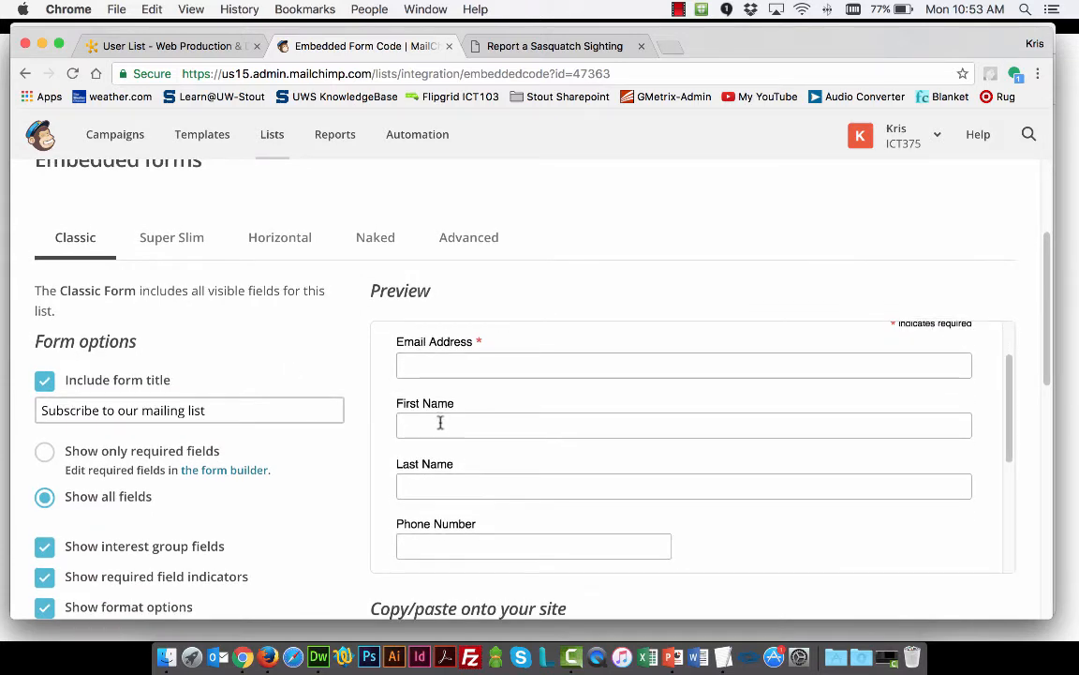
scroll(458, 483, down, 2)
scroll(524, 470, down, 2)
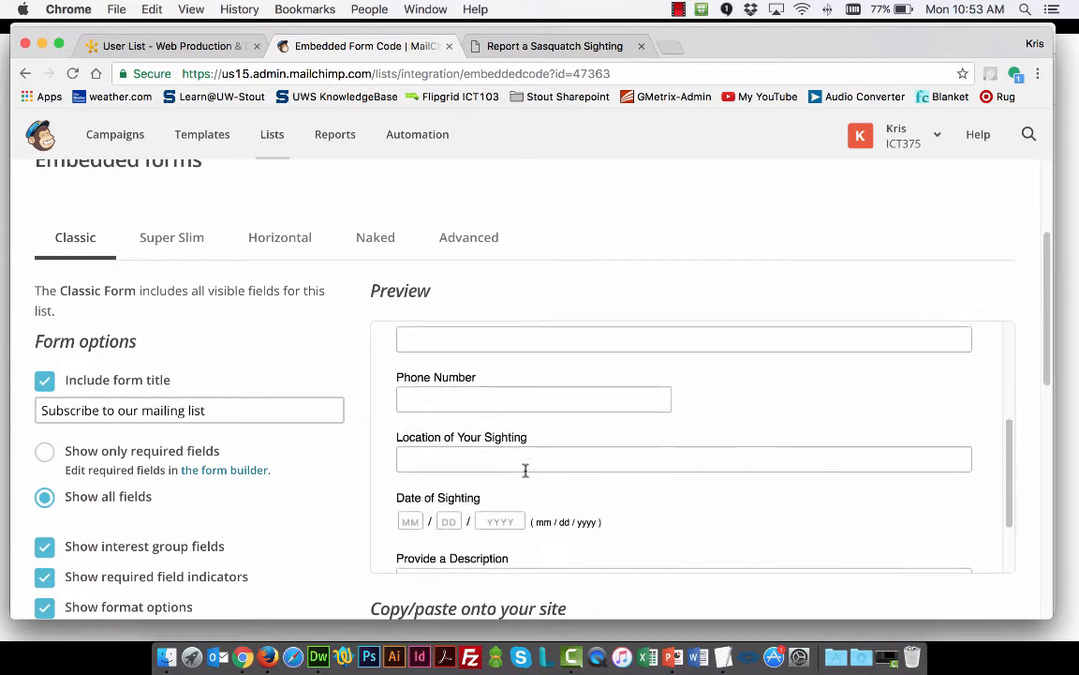
scroll(562, 450, down, 3)
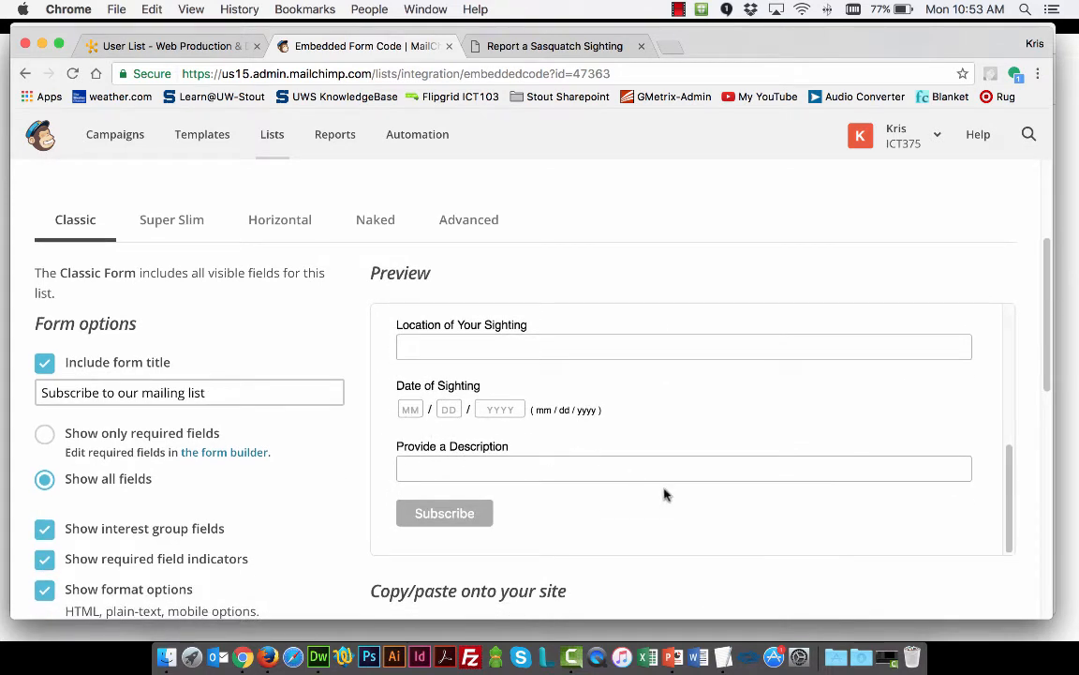
Copy the complete embed code of the Classic form for pasting onto the site
scroll(646, 480, down, 4)
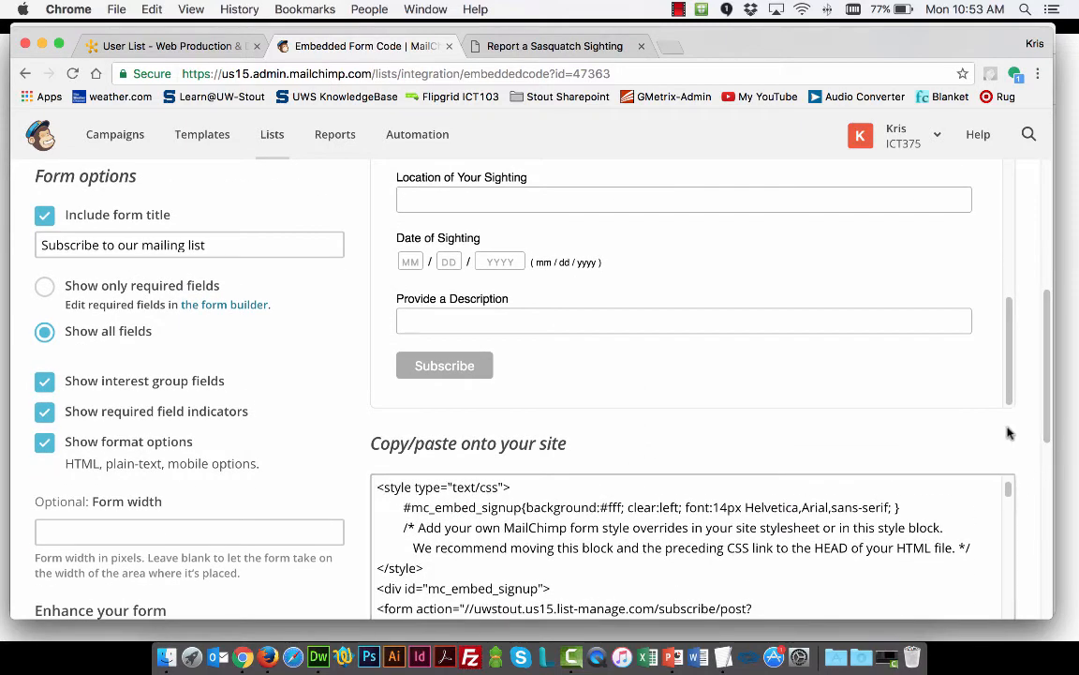
scroll(638, 494, down, 3)
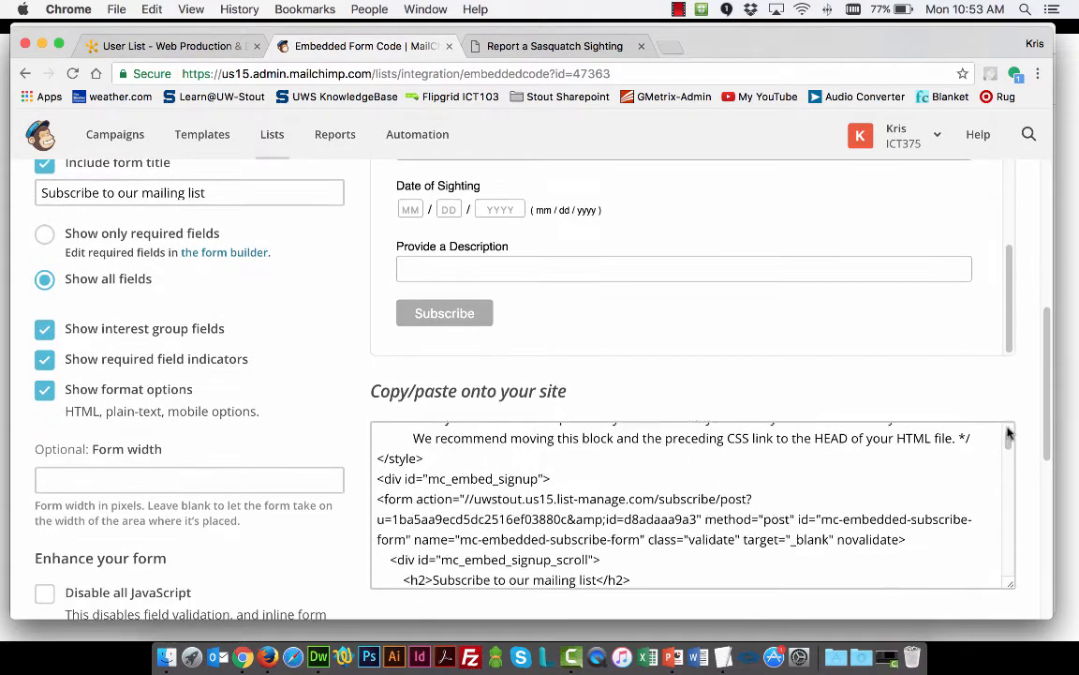
click(595, 506)
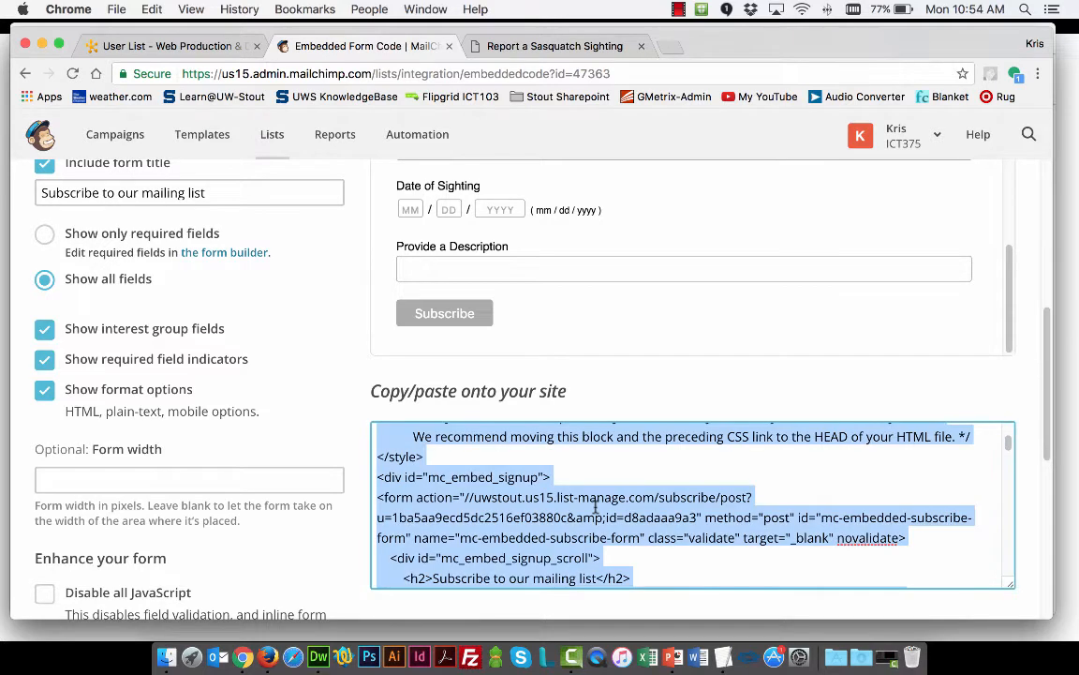
right_click(595, 506)
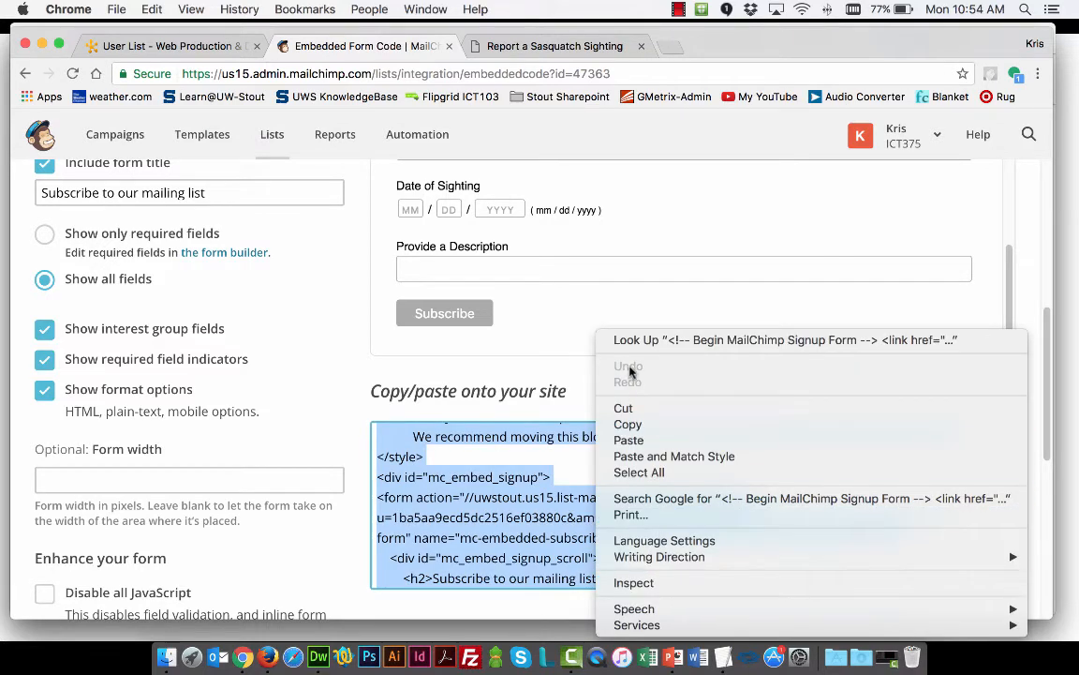
click(642, 426)
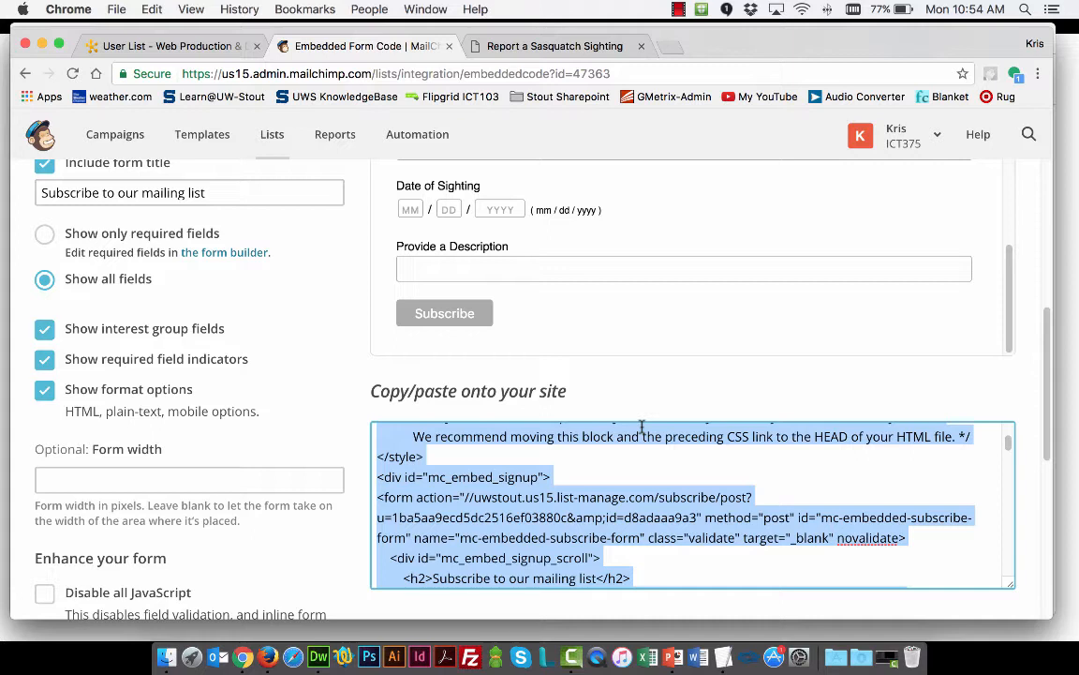
Switch to Dreamweaver, save index.html and preview the whole page in Google Chrome
key(super+Tab)
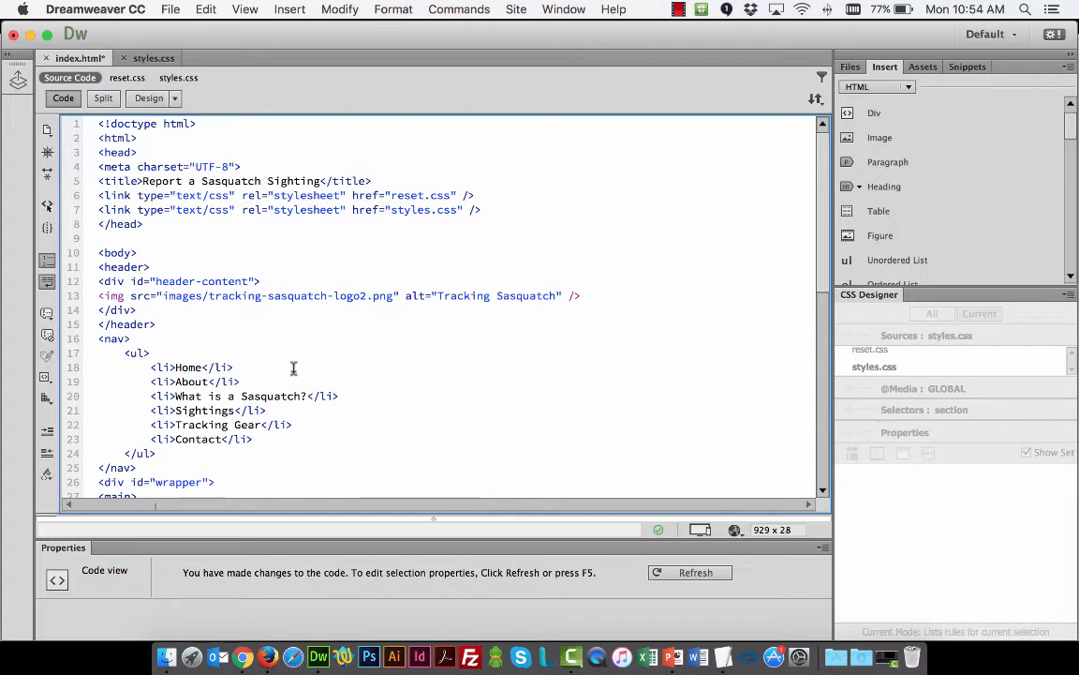
key(super+s)
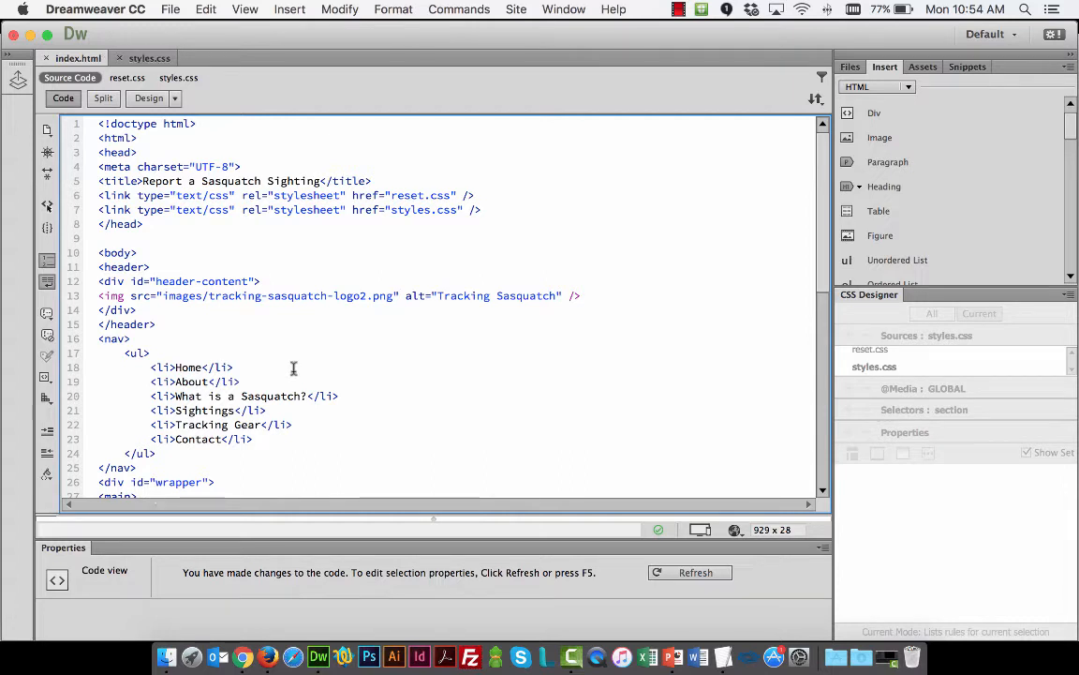
click(737, 532)
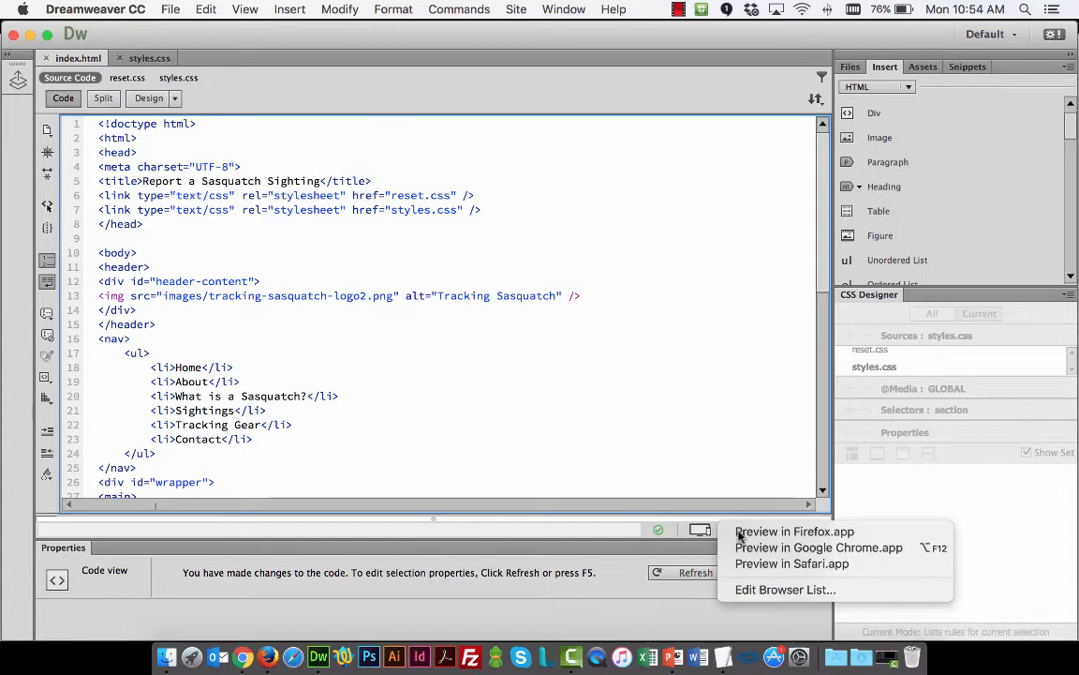
click(789, 550)
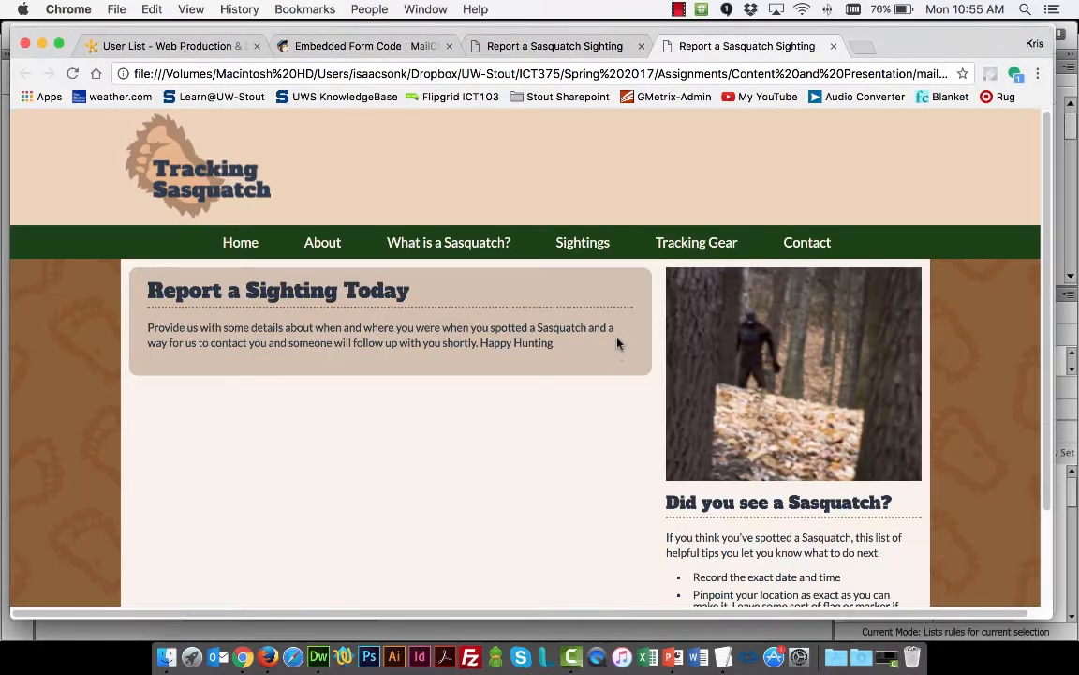
scroll(702, 286, down, 2)
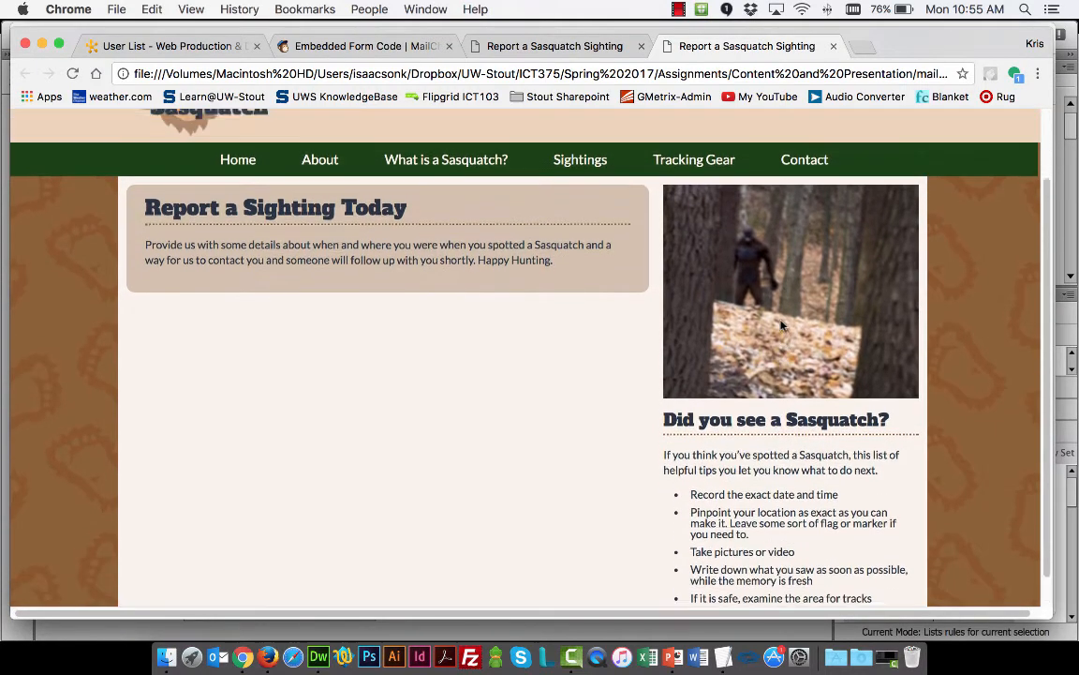
scroll(460, 321, down, 2)
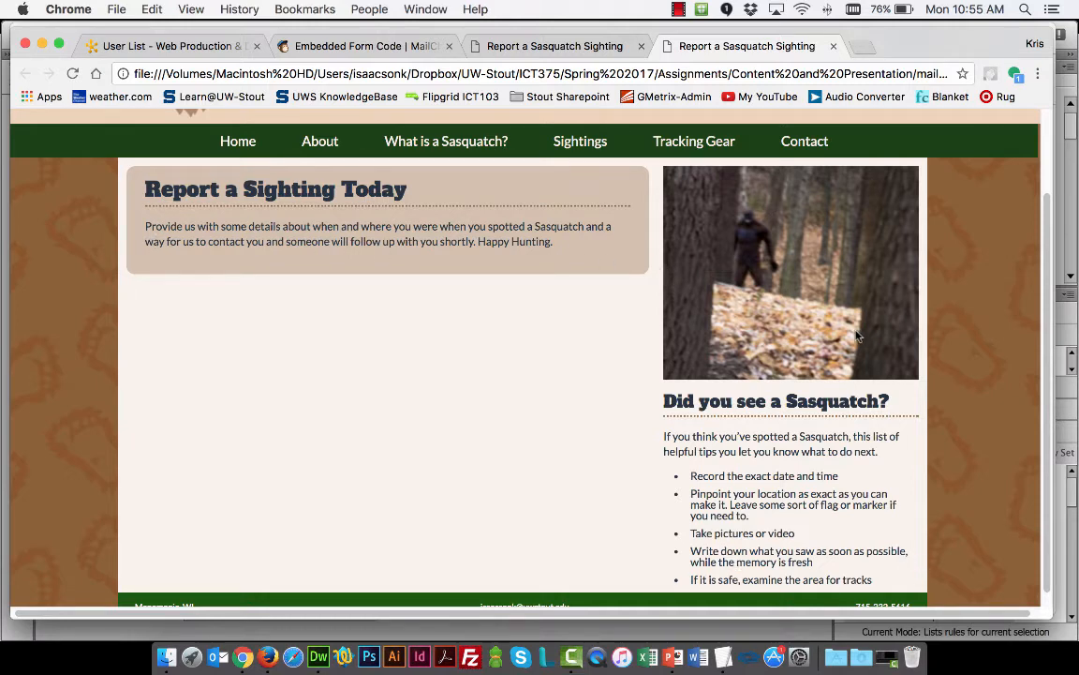
scroll(857, 335, down, 1)
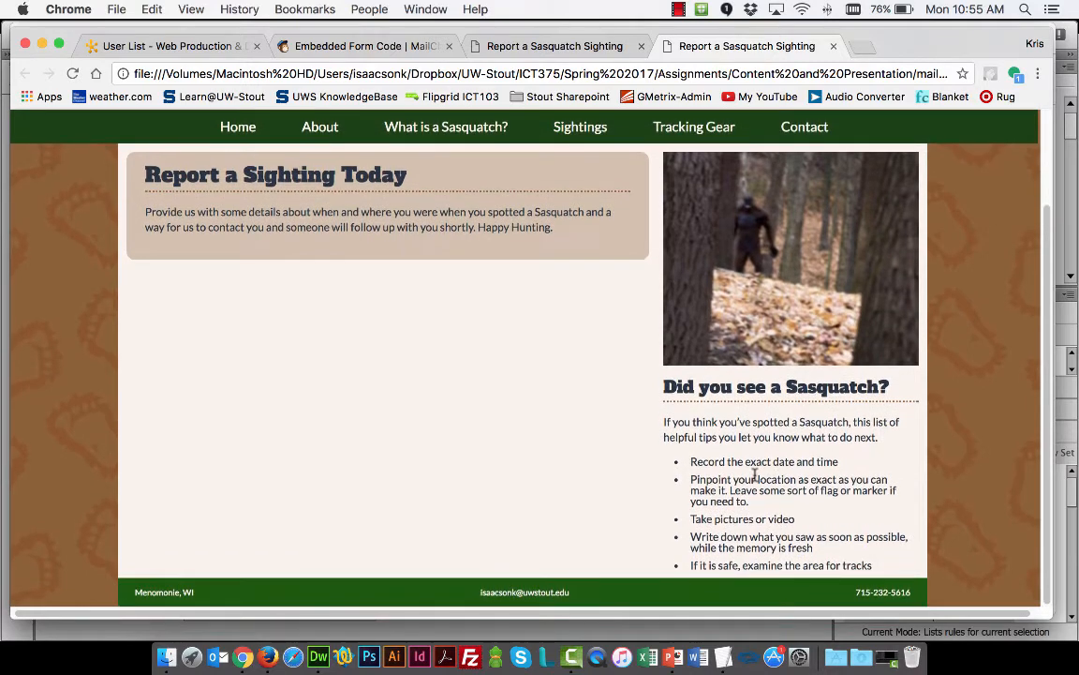
scroll(562, 393, up, 2)
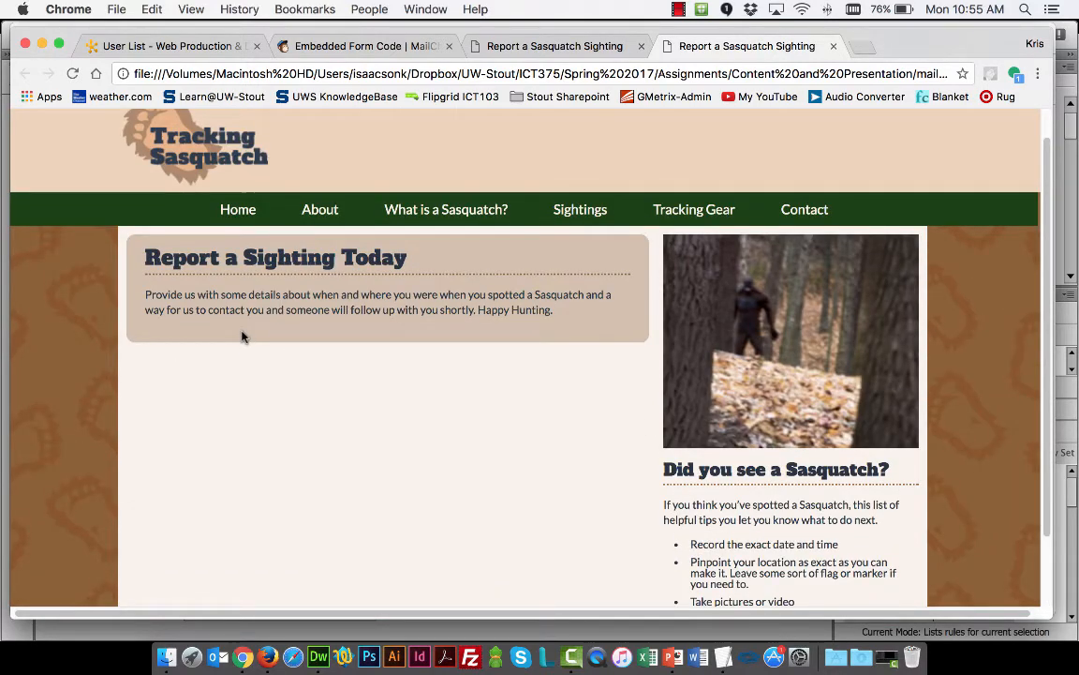
Switch back to Dreamweaver and examine the section element in index.html with its h1 heading, intro paragraph and closing tag
key(super+Tab)
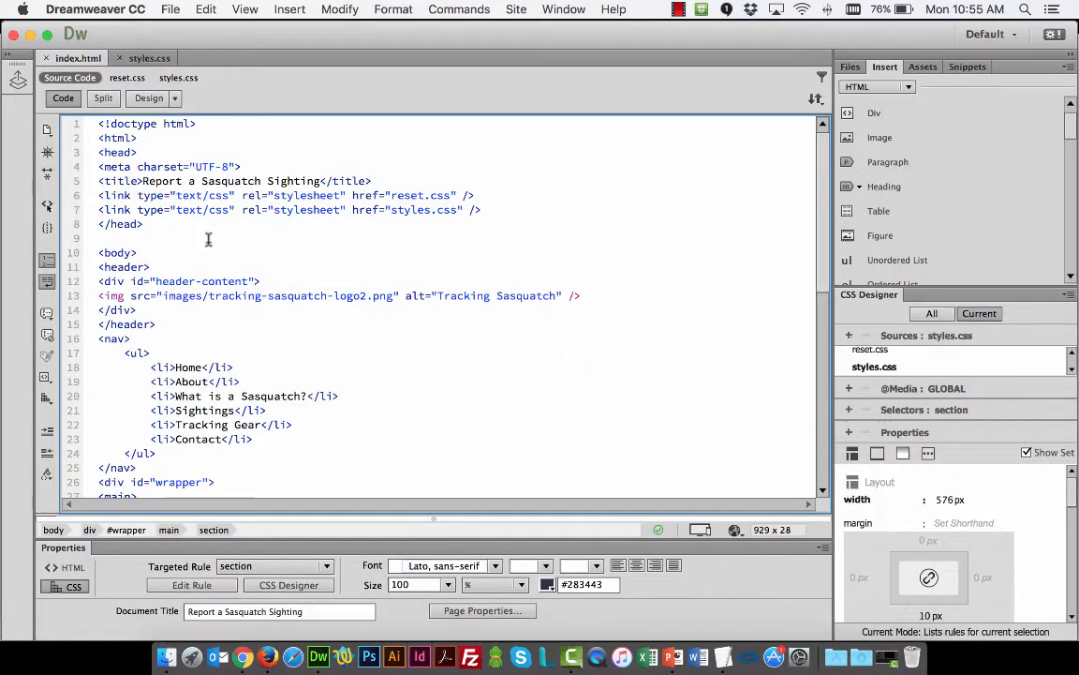
scroll(208, 240, down, 2)
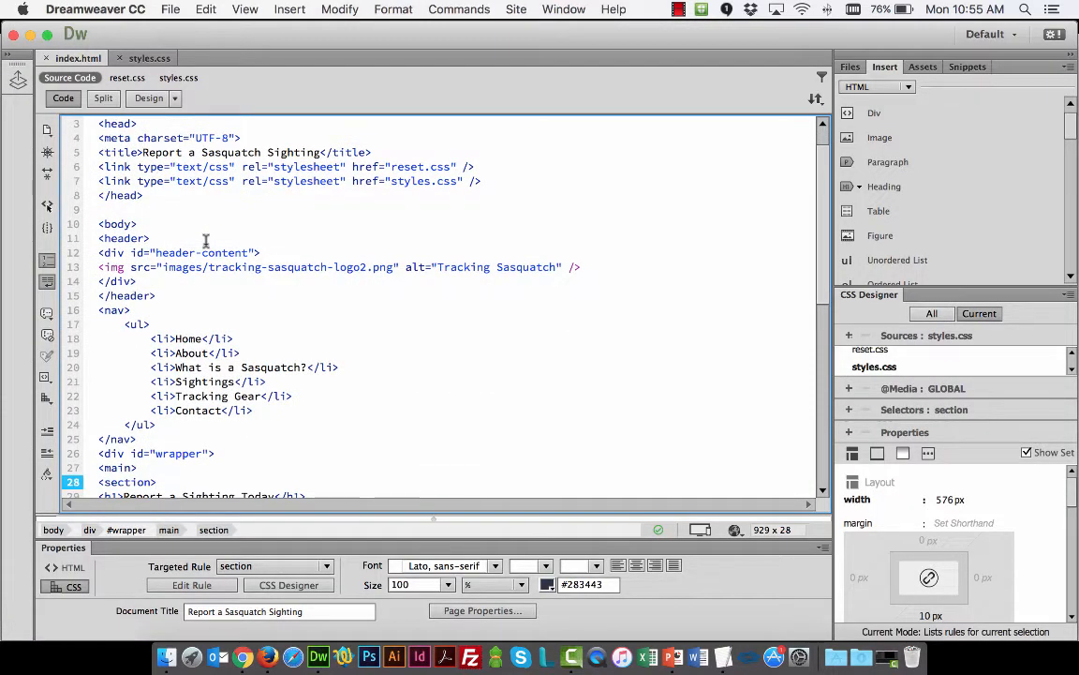
scroll(207, 241, down, 5)
scroll(159, 300, down, 1)
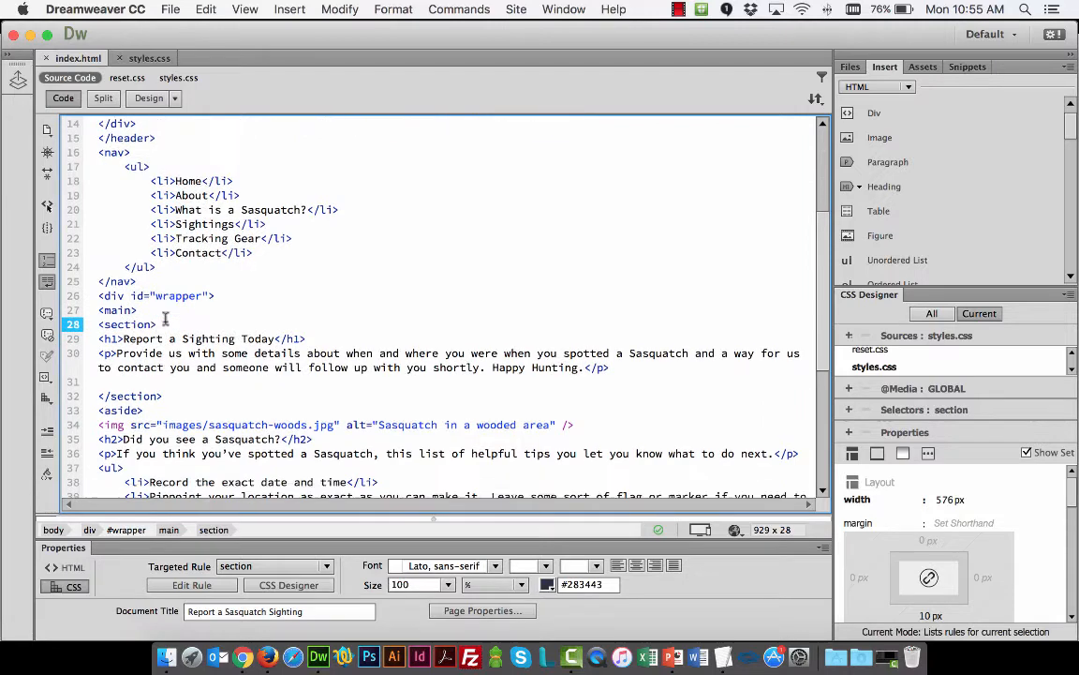
scroll(166, 318, down, 2)
drag(99, 281, 160, 281)
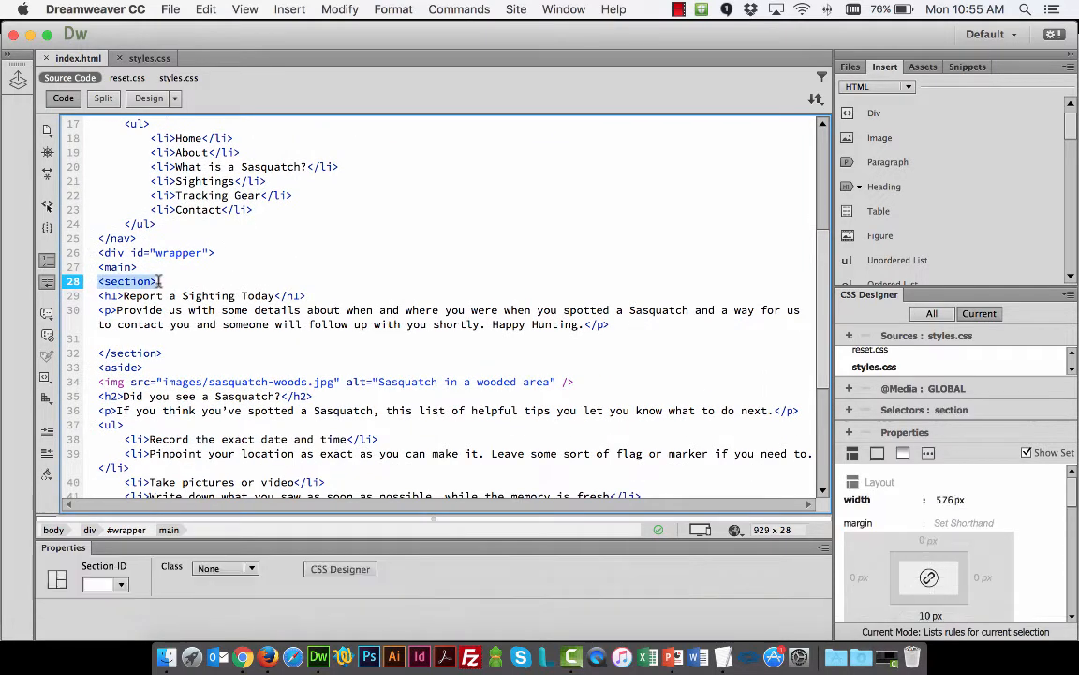
drag(96, 295, 305, 296)
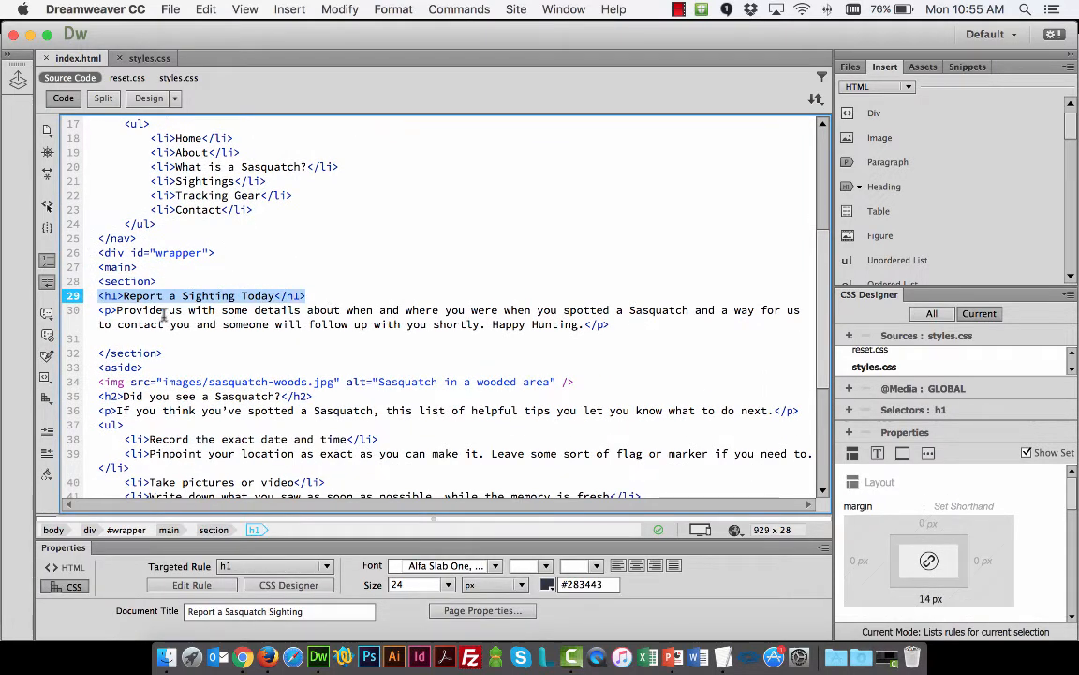
drag(97, 310, 609, 324)
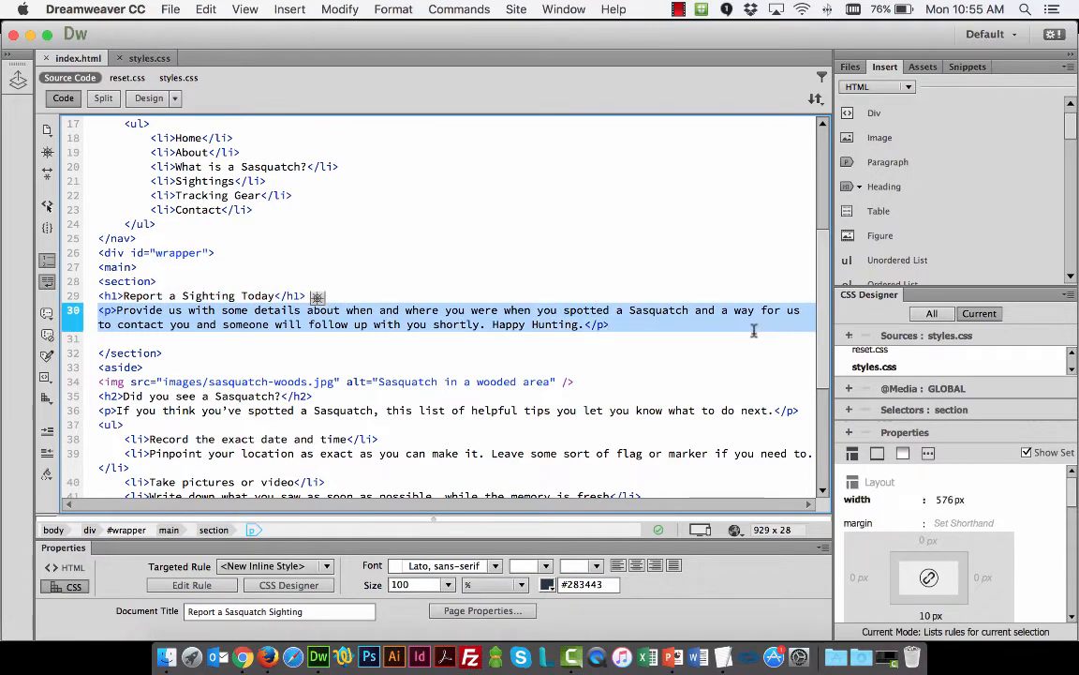
click(97, 352)
Add blank lines below the intro paragraph inside the section and paste the copied MailChimp form code there
click(203, 338)
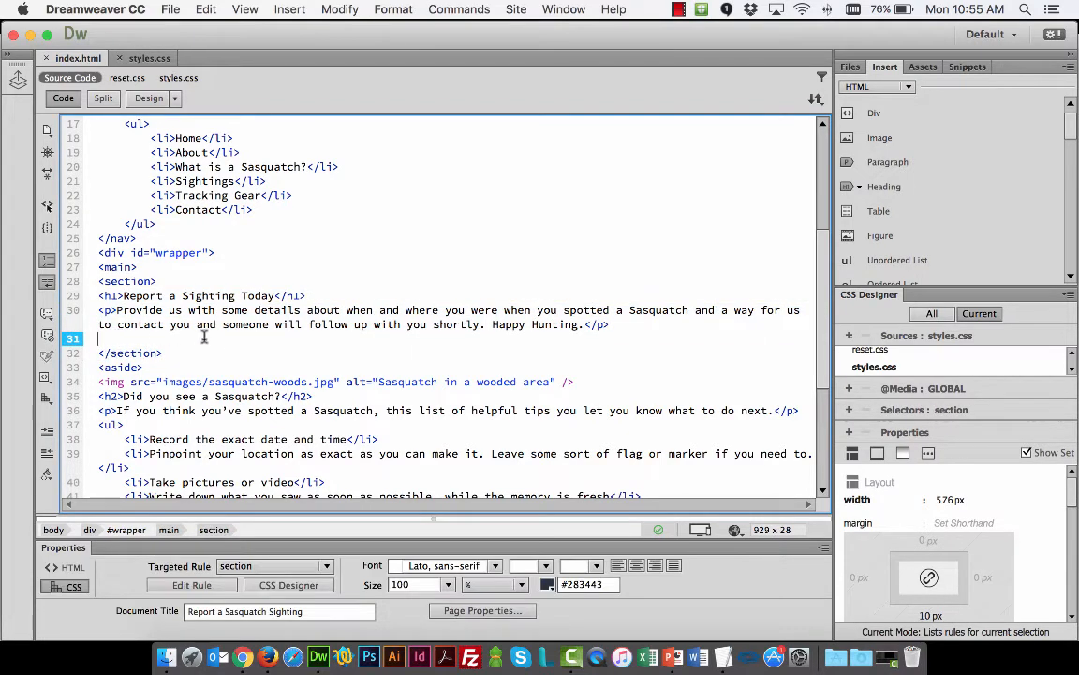
key(Return)
key(Return)
key(Return)
key(Return)
key(Up)
key(Up)
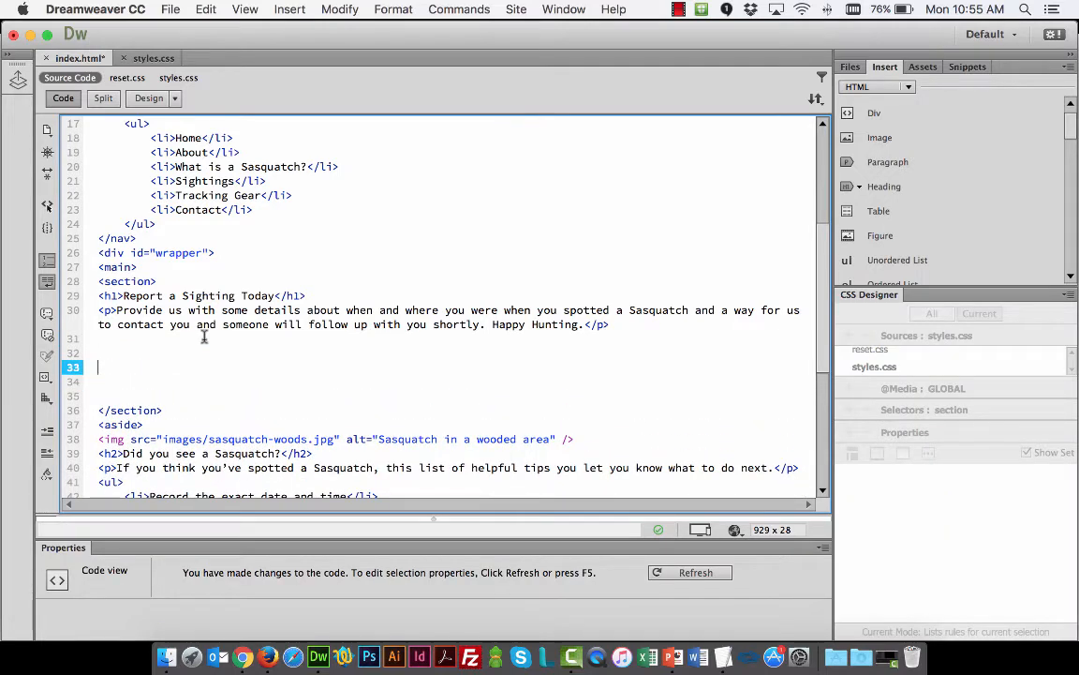
key(Return)
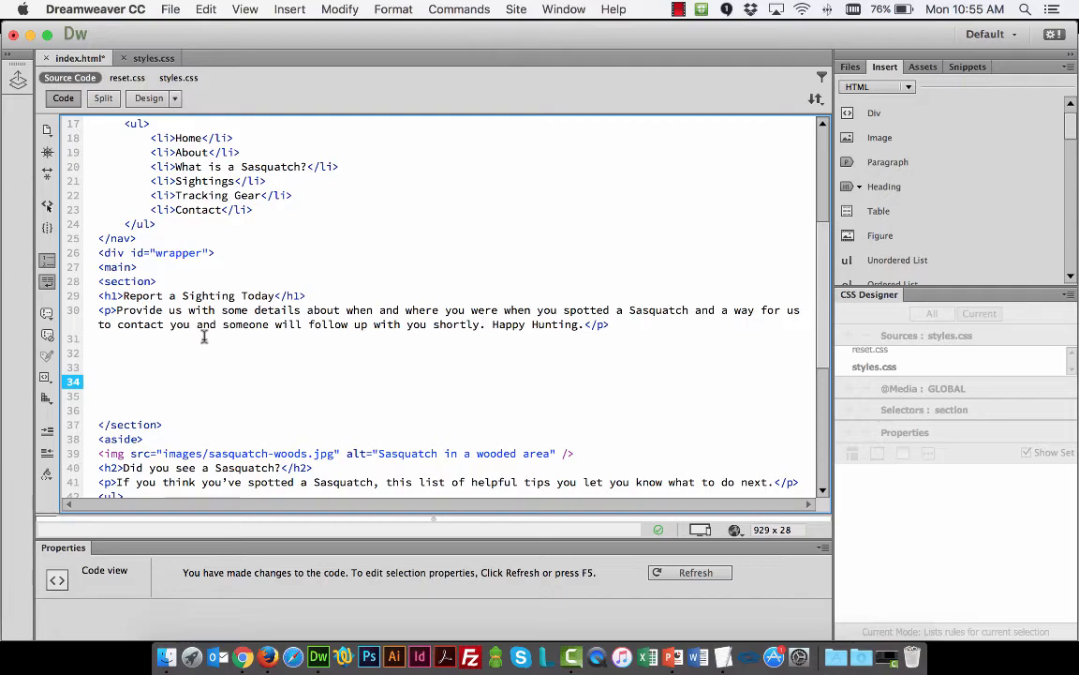
right_click(138, 370)
click(160, 588)
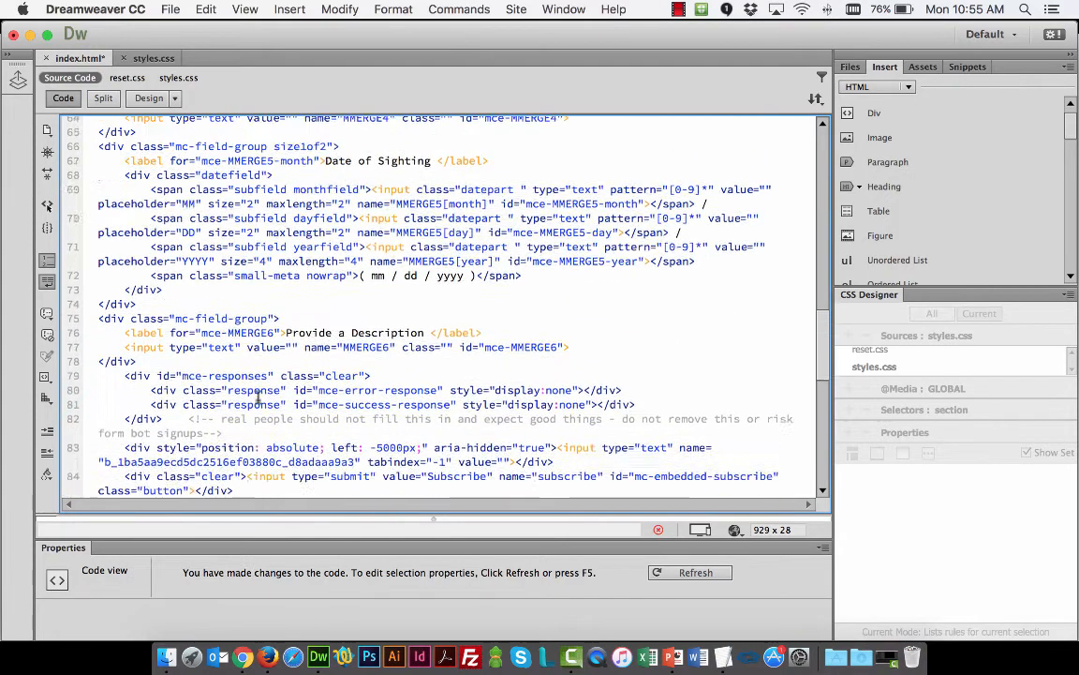
Examine the pasted MailChimp code in index.html from its Begin MailChimp Signup Form comment to the End mc_embed_signup comment
scroll(258, 394, up, 5)
scroll(256, 395, up, 7)
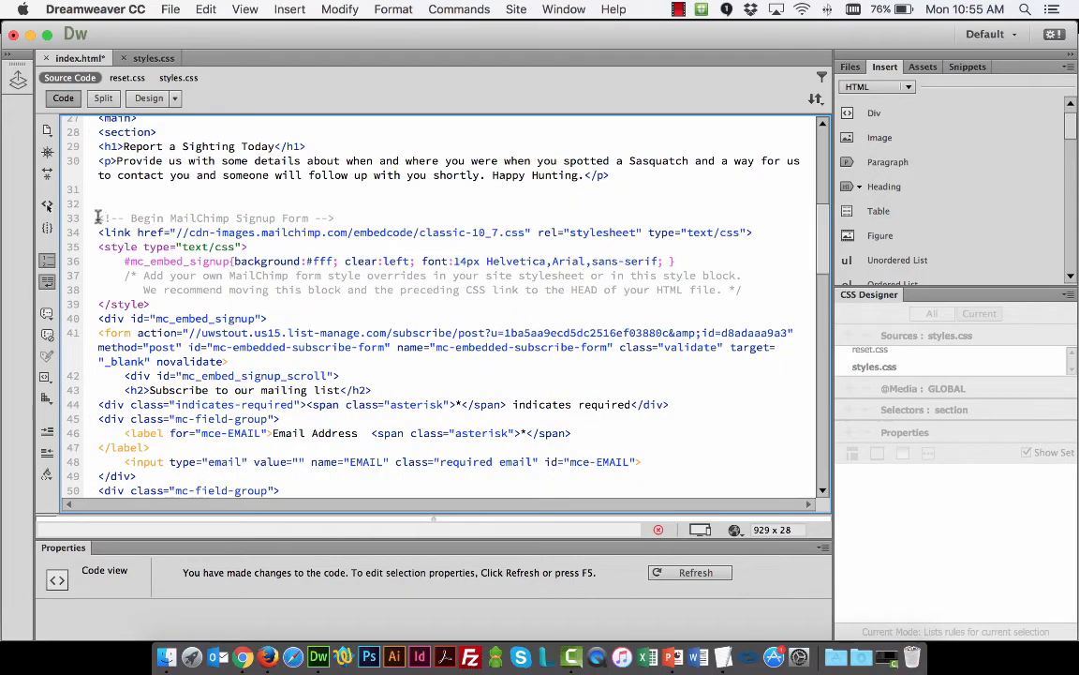
drag(98, 219, 349, 217)
scroll(501, 286, down, 15)
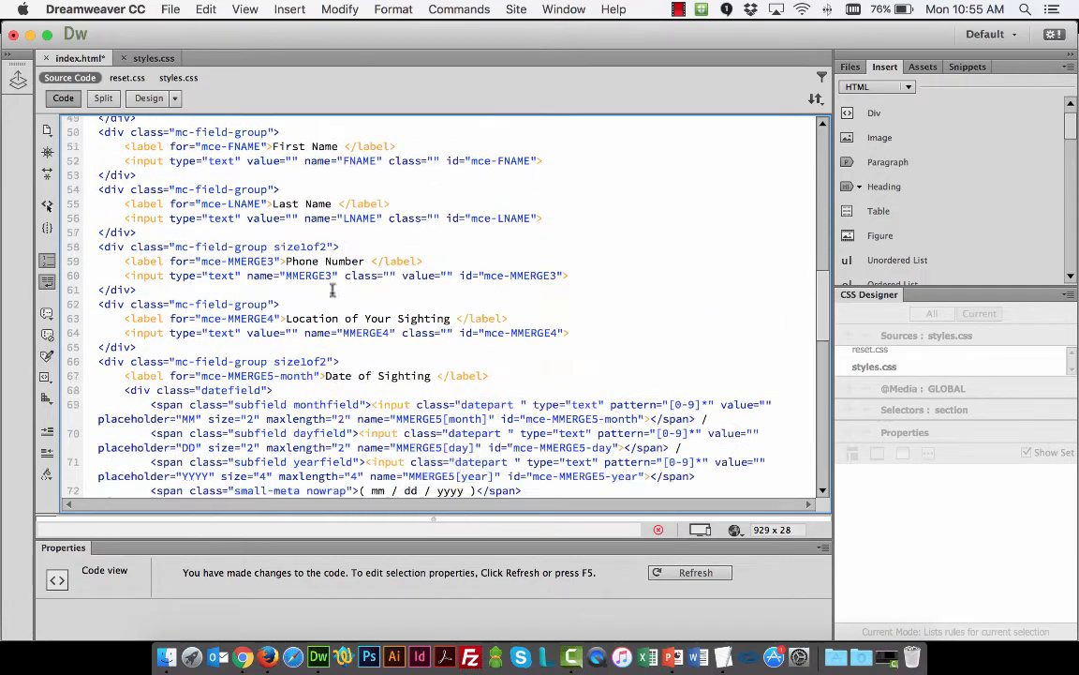
scroll(331, 290, down, 2)
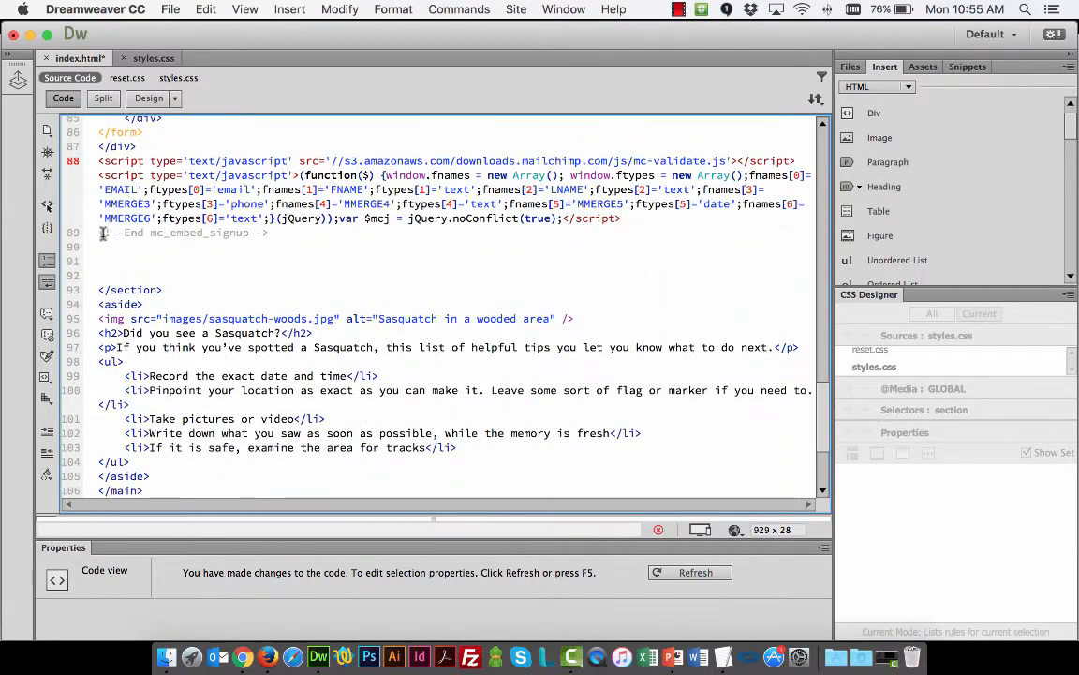
click(134, 232)
drag(134, 233, 272, 232)
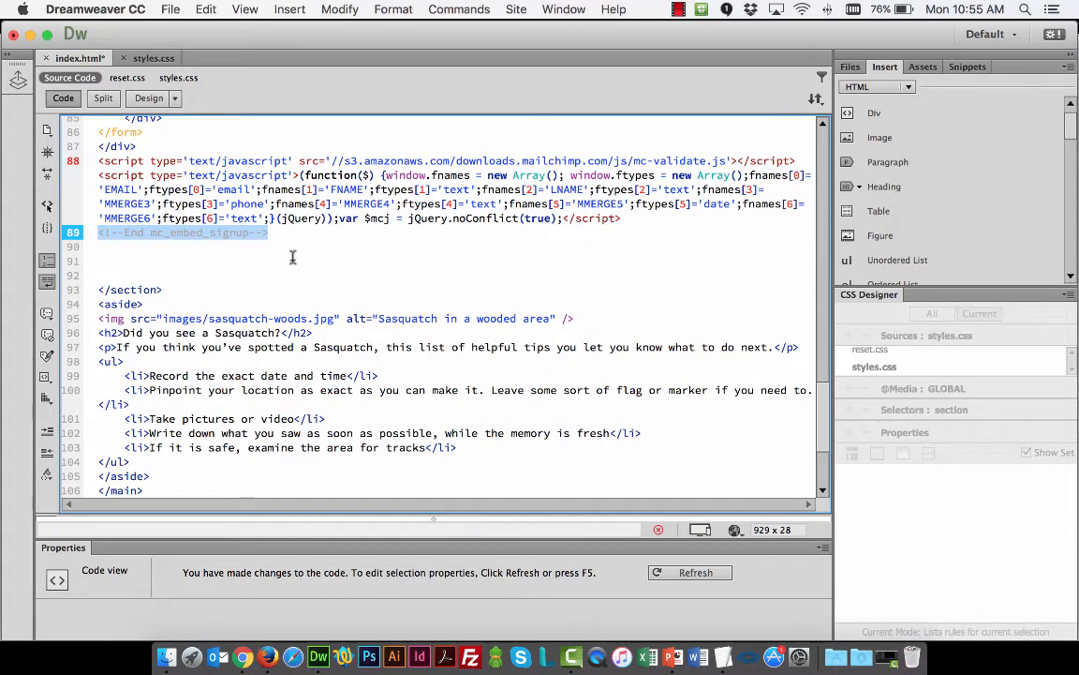
scroll(292, 255, up, 10)
scroll(292, 255, up, 8)
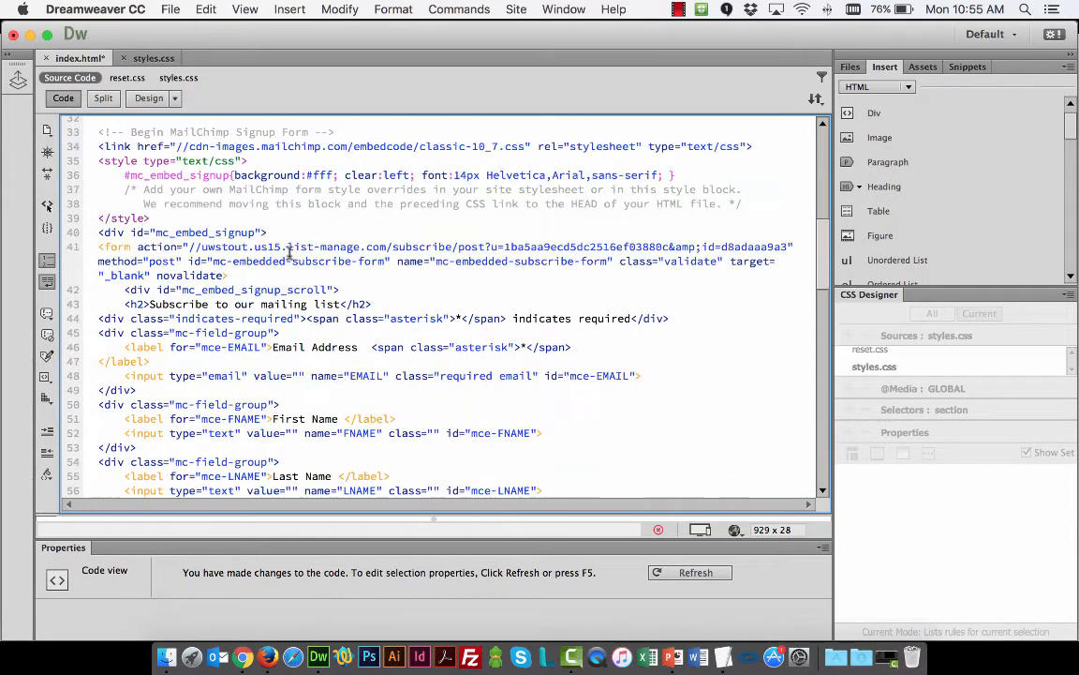
Save index.html, switch to Chrome and reload the Report a Sasquatch Sighting page to check the embedded form
key(super+s)
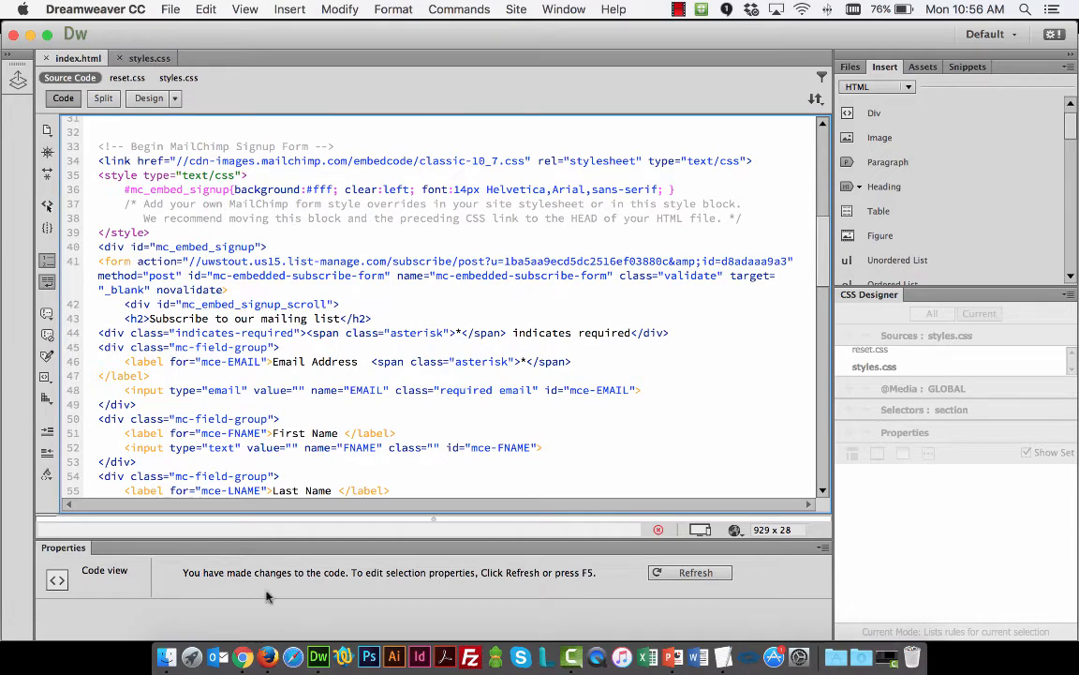
click(243, 656)
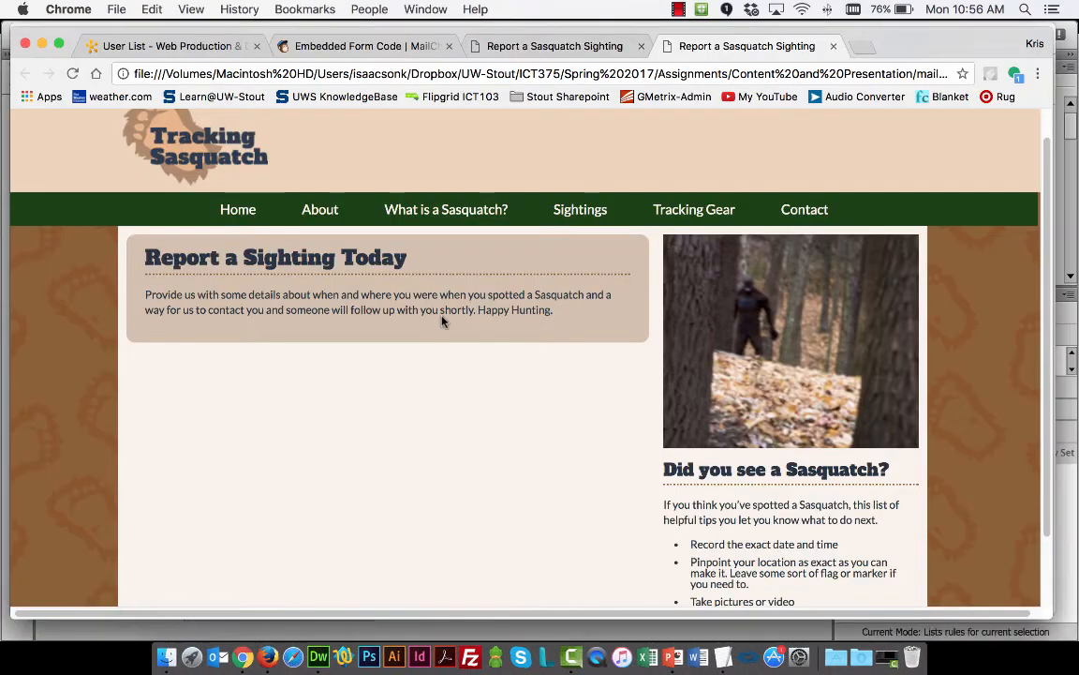
key(super+r)
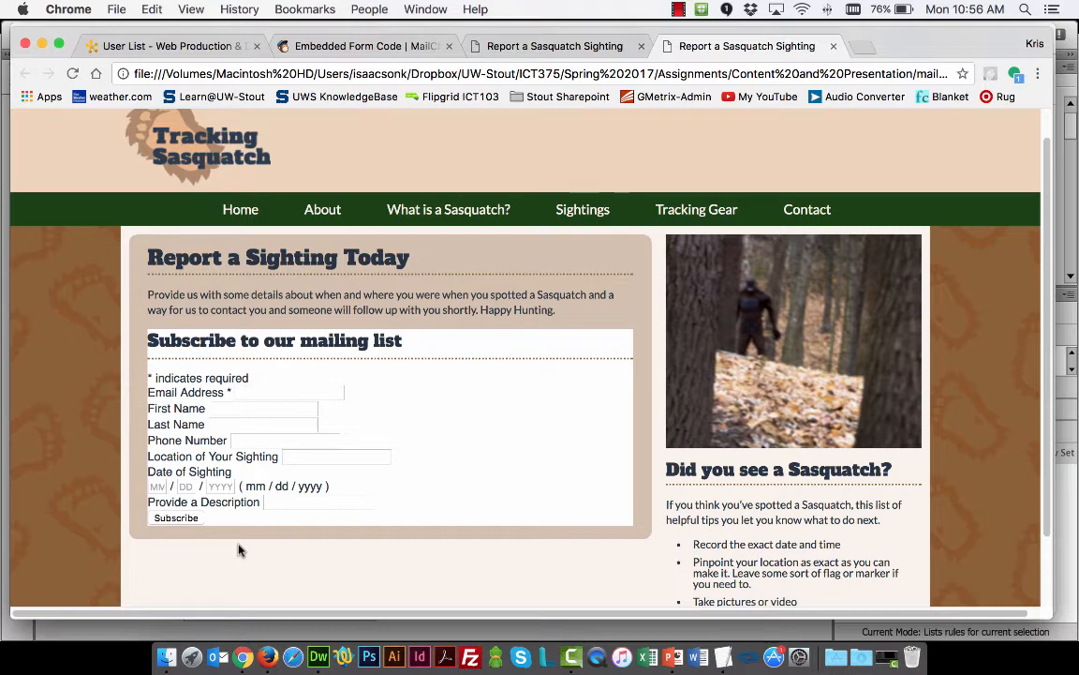
Switch back to Dreamweaver and set the background of the #mc_embed_signup style rule to transparent
key(super+Tab)
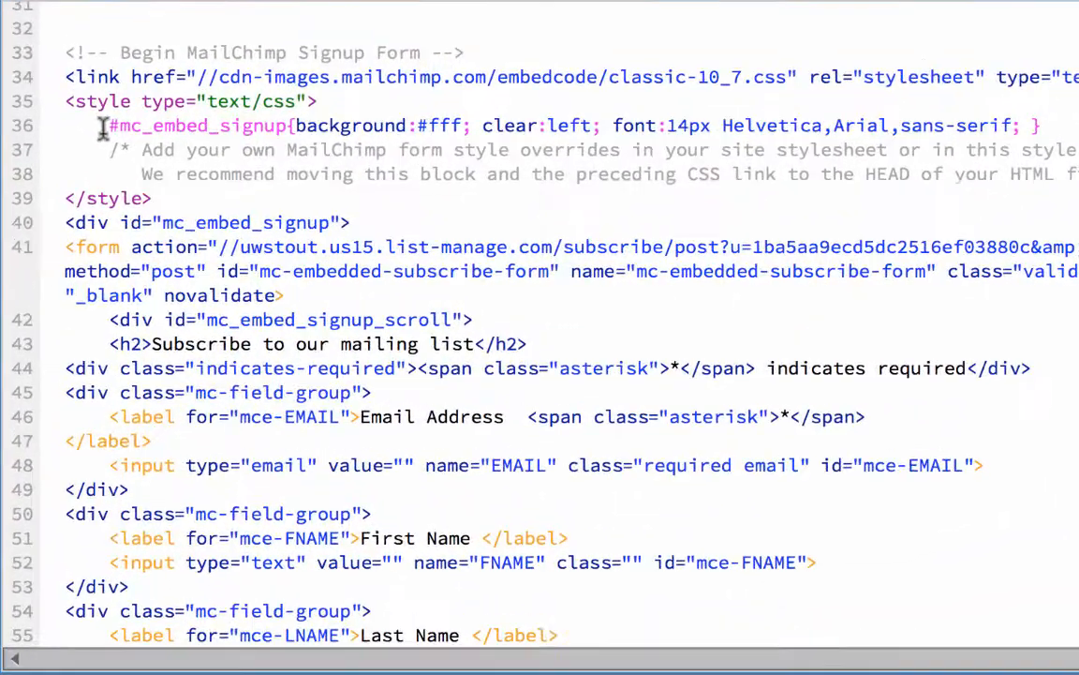
drag(105, 127, 241, 126)
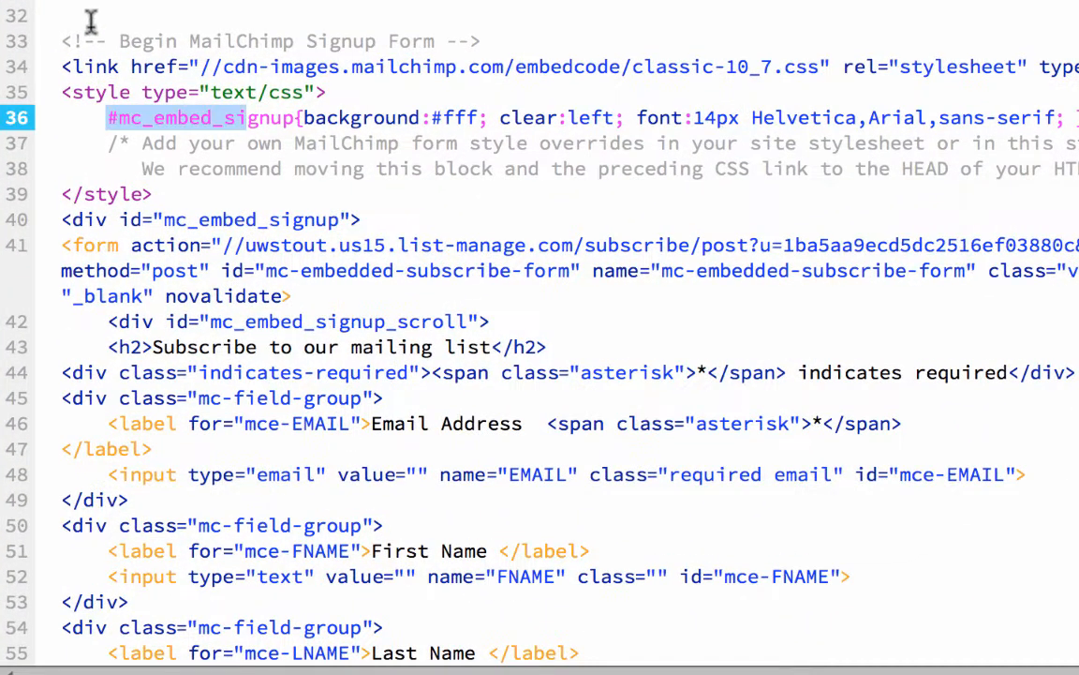
triple_click(124, 53)
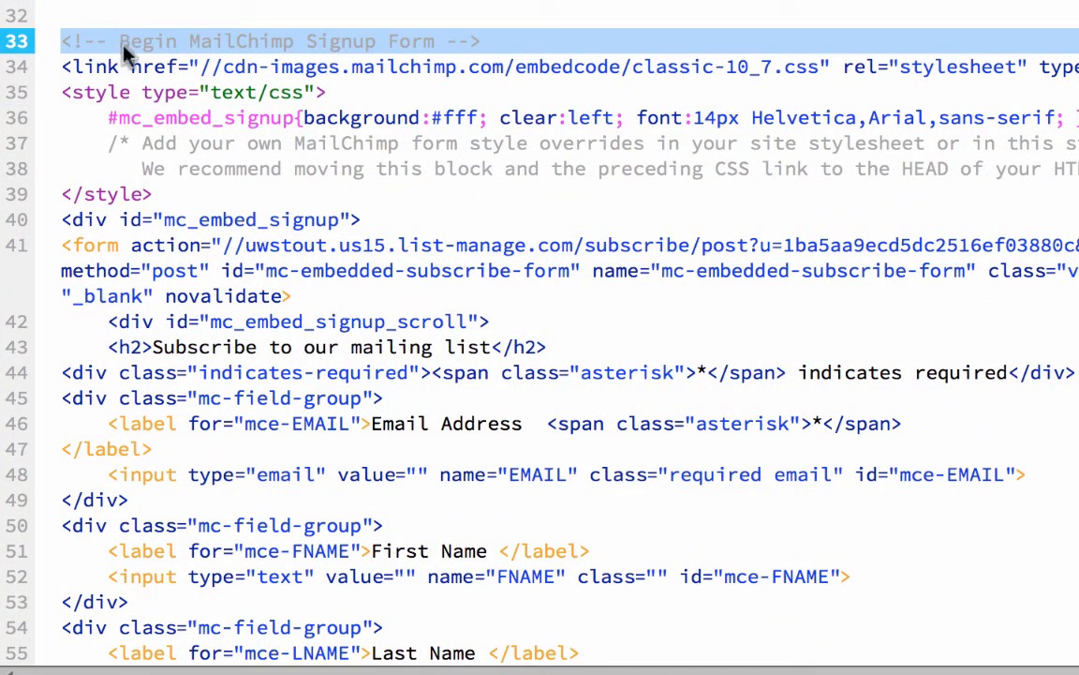
click(106, 116)
drag(100, 117, 298, 116)
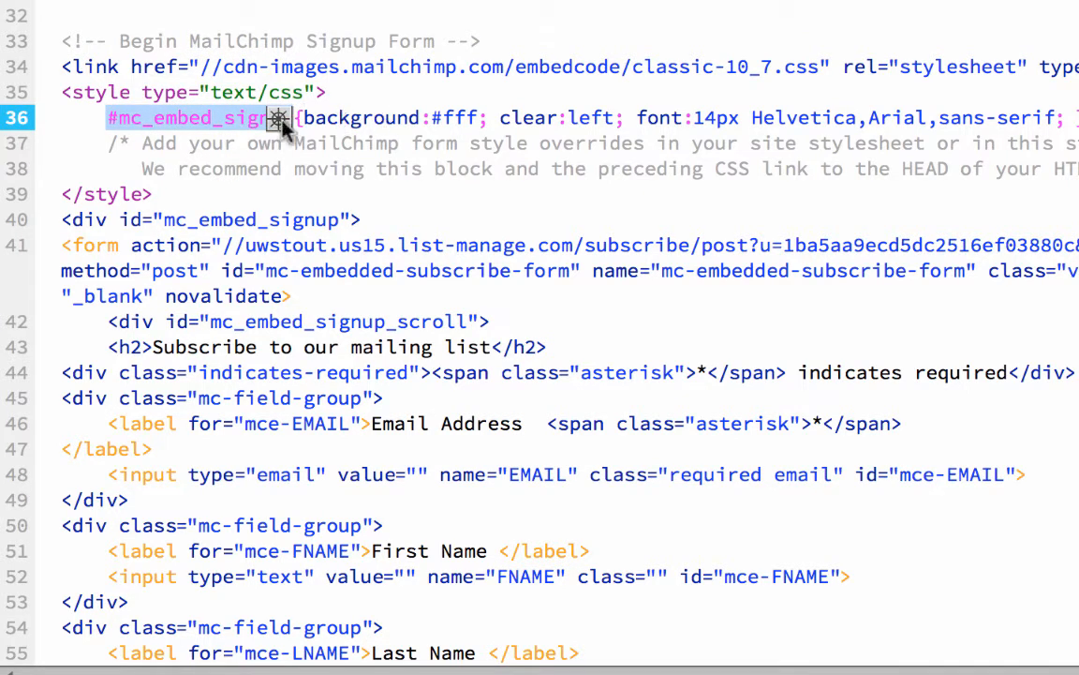
click(476, 117)
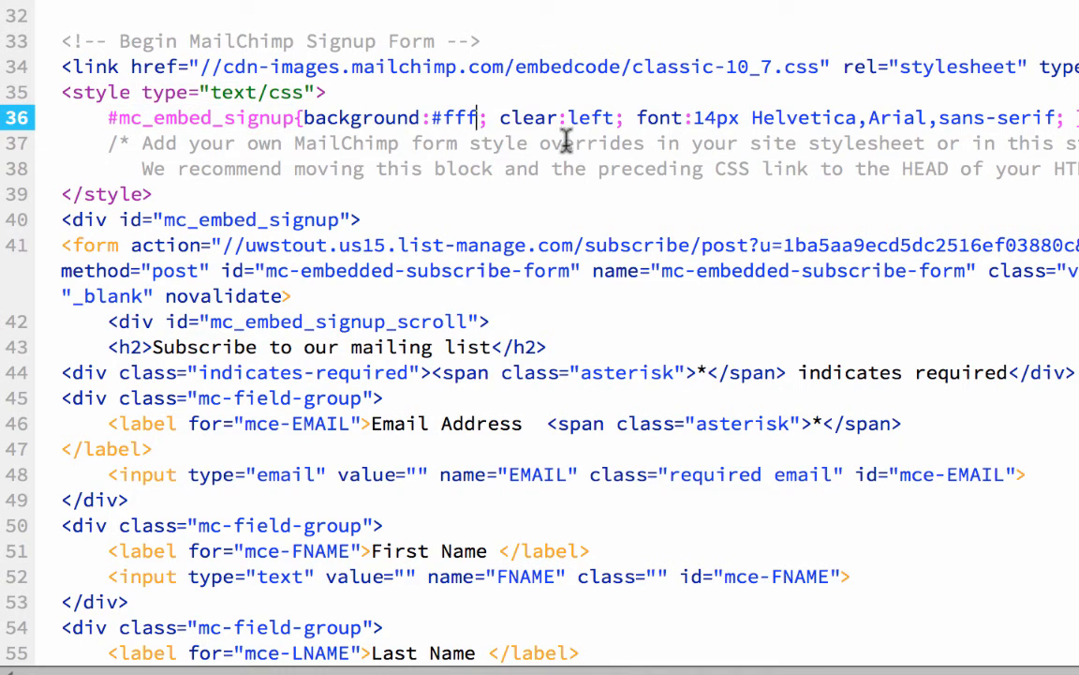
key(BackSpace)
key(BackSpace)
key(BackSpace)
key(BackSpace)
text(transpar)
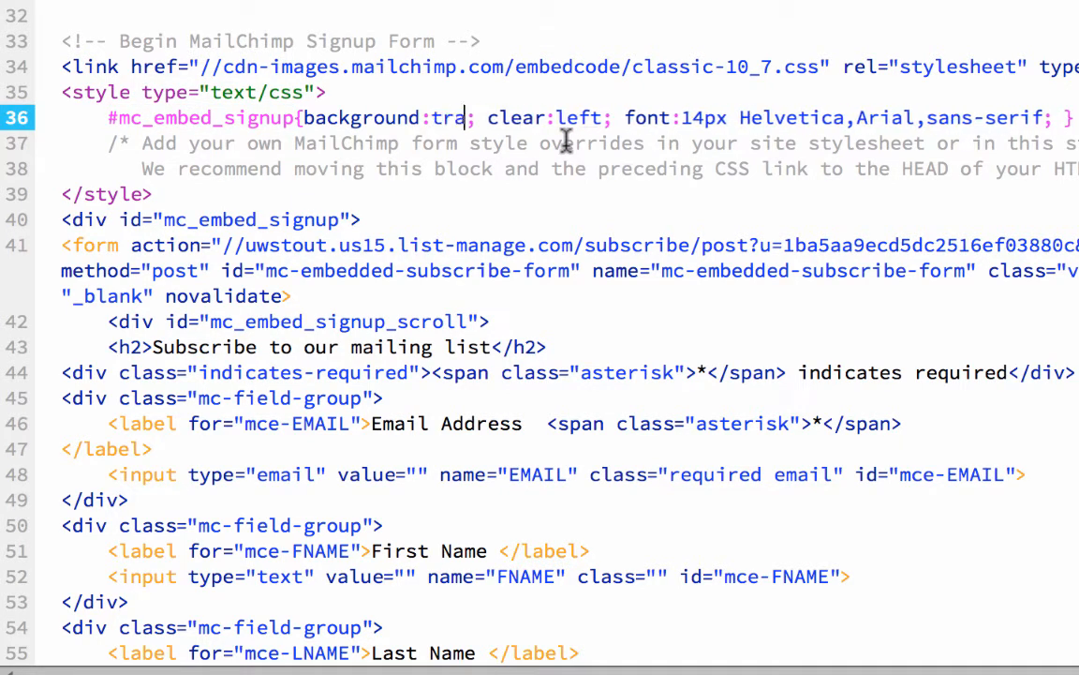
text(ent)
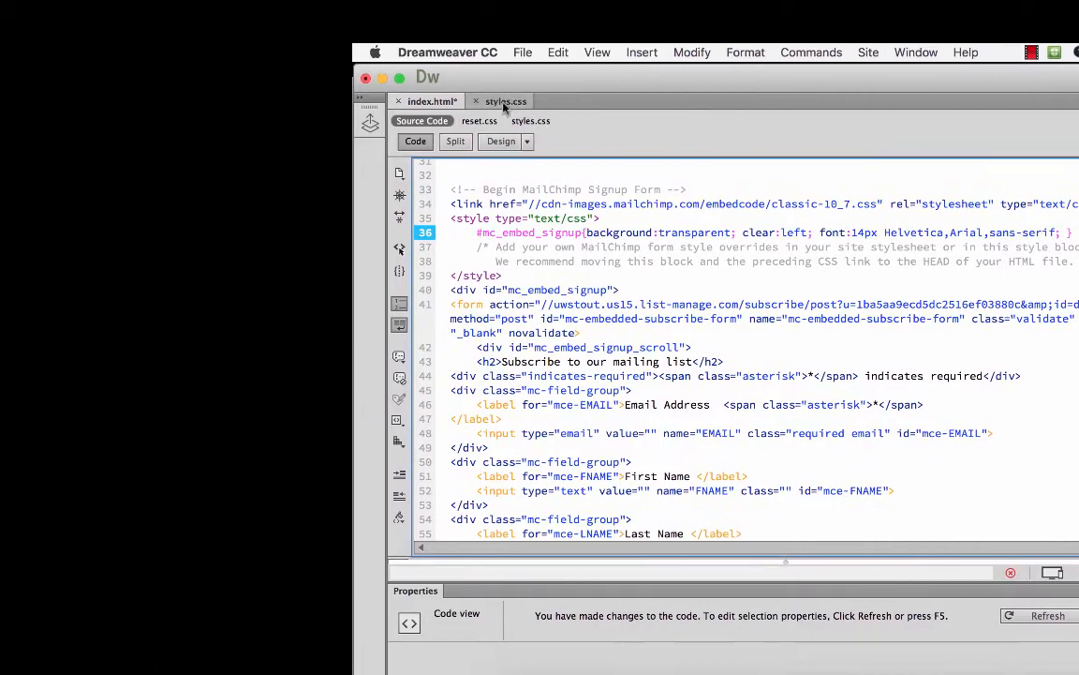
Copy the font-family value 'Lato', sans-serif from the body rule in styles.css
click(259, 102)
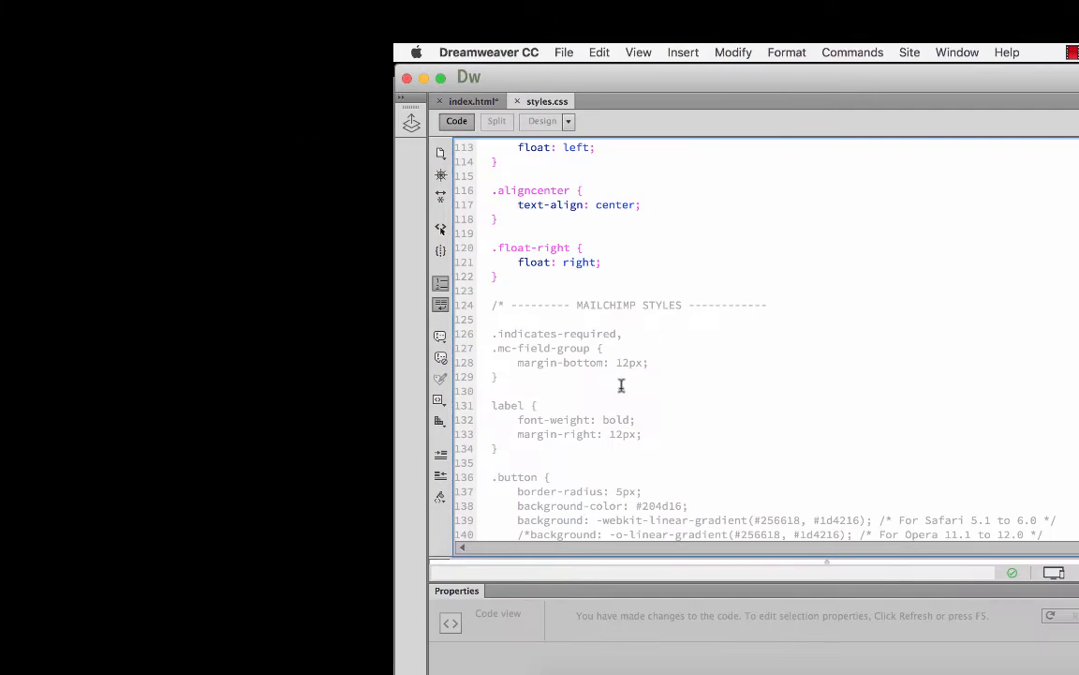
scroll(337, 377, up, 5)
scroll(628, 370, up, 20)
click(605, 275)
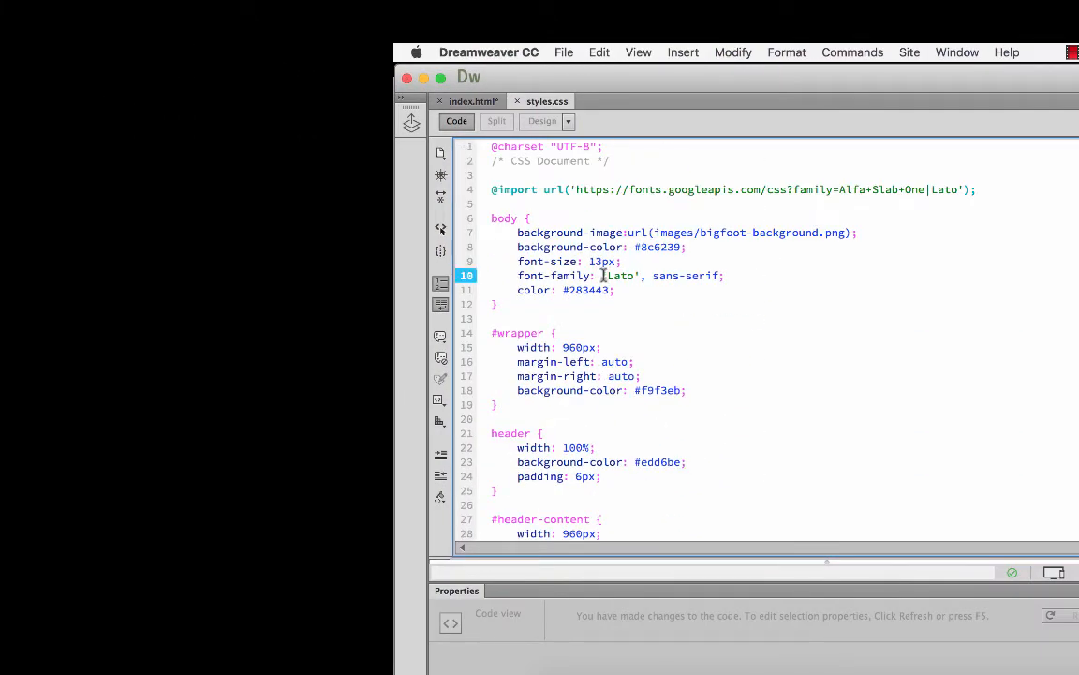
drag(601, 275, 718, 274)
key(super+c)
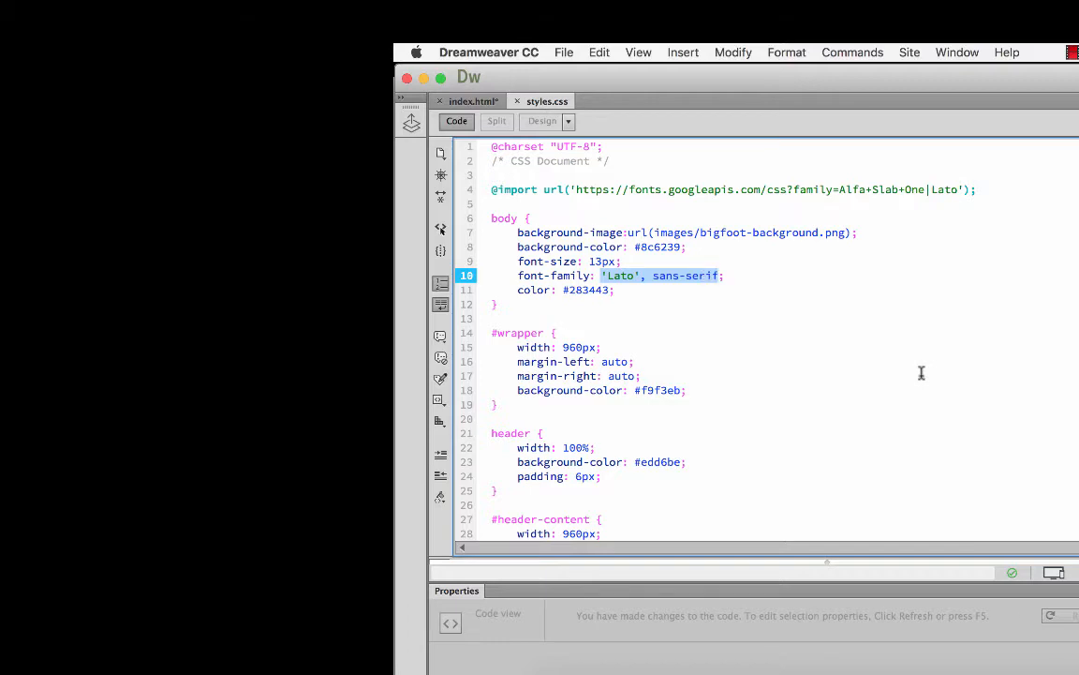
Replace the #mc_embed_signup font names in index.html with 'Lato', sans-serif, save, and reload the page in Chrome
click(468, 101)
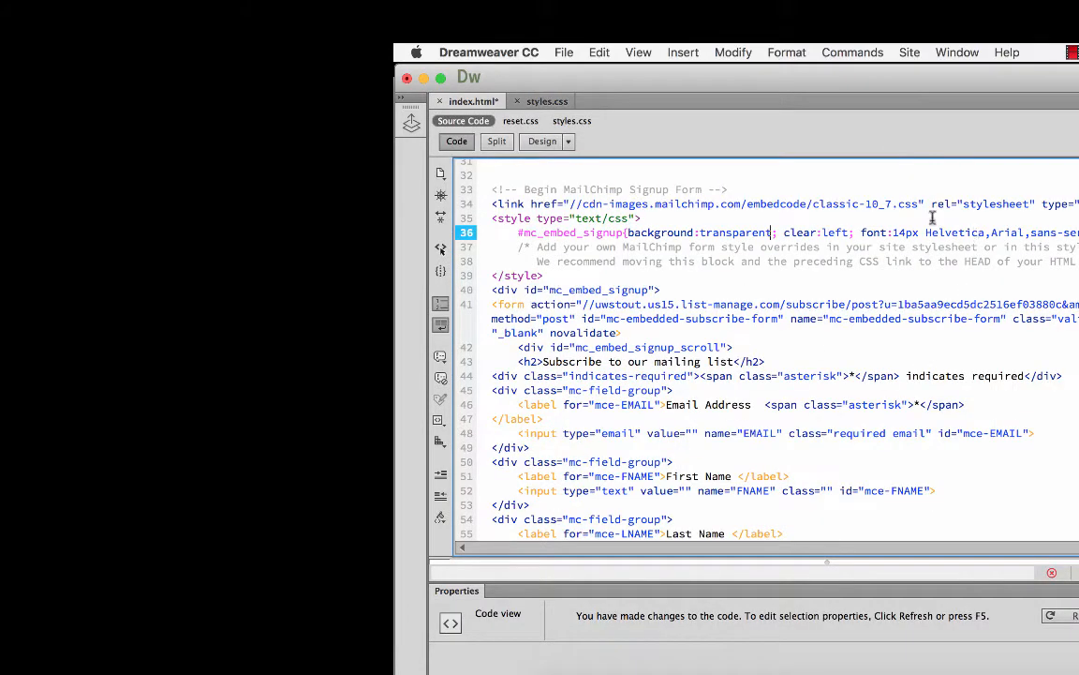
drag(853, 232, 876, 234)
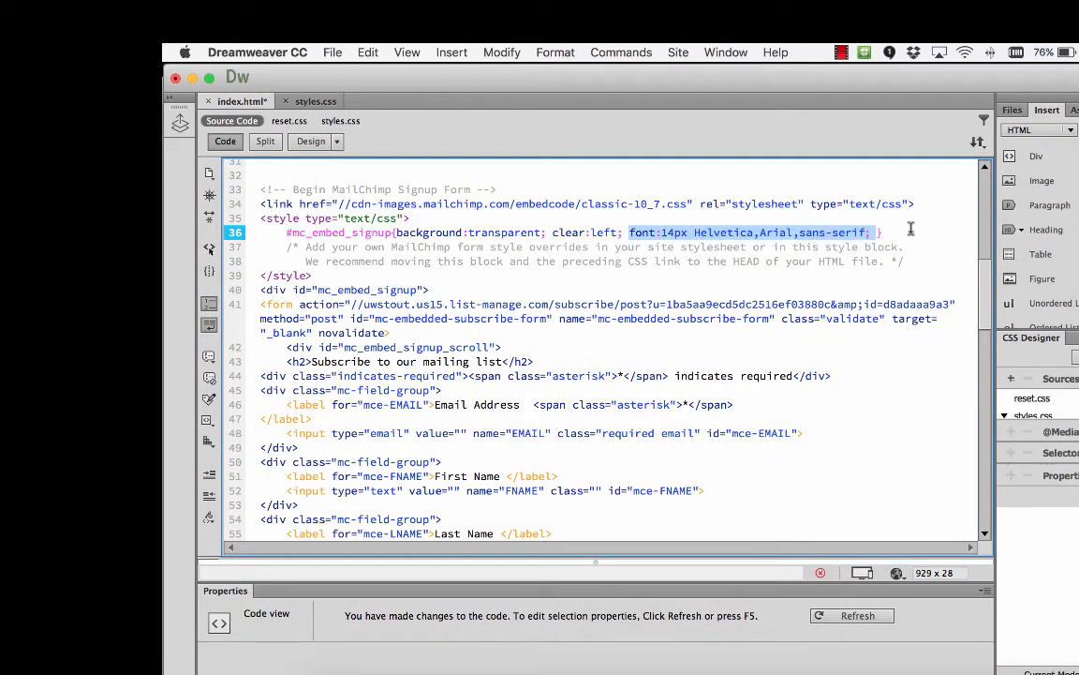
click(790, 232)
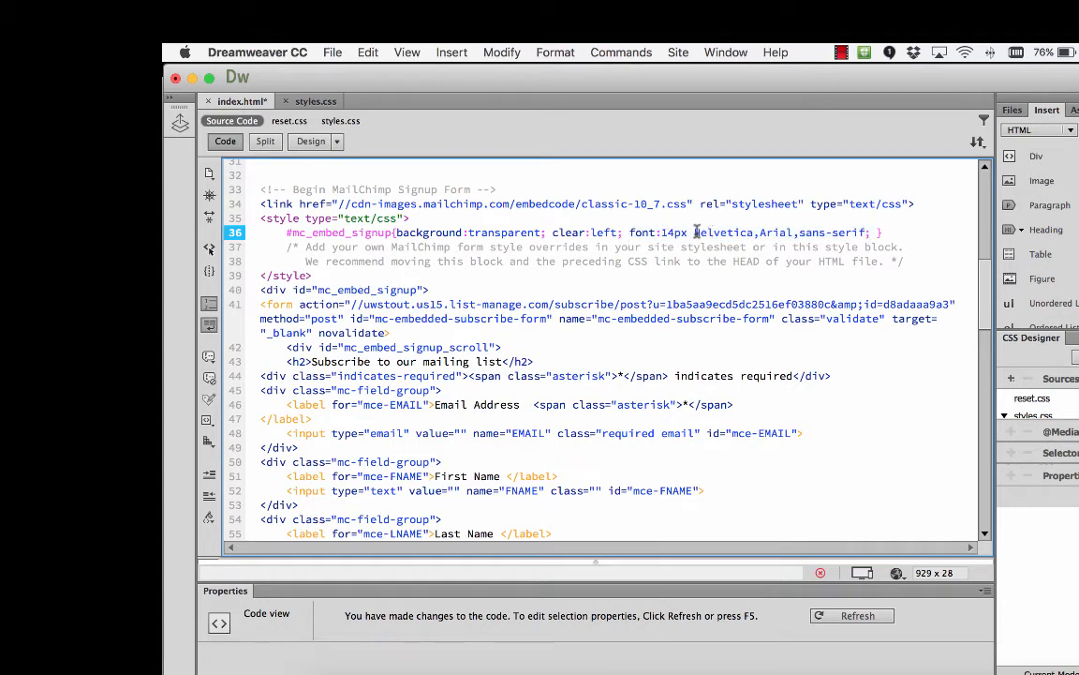
drag(694, 233, 866, 233)
key(super+v)
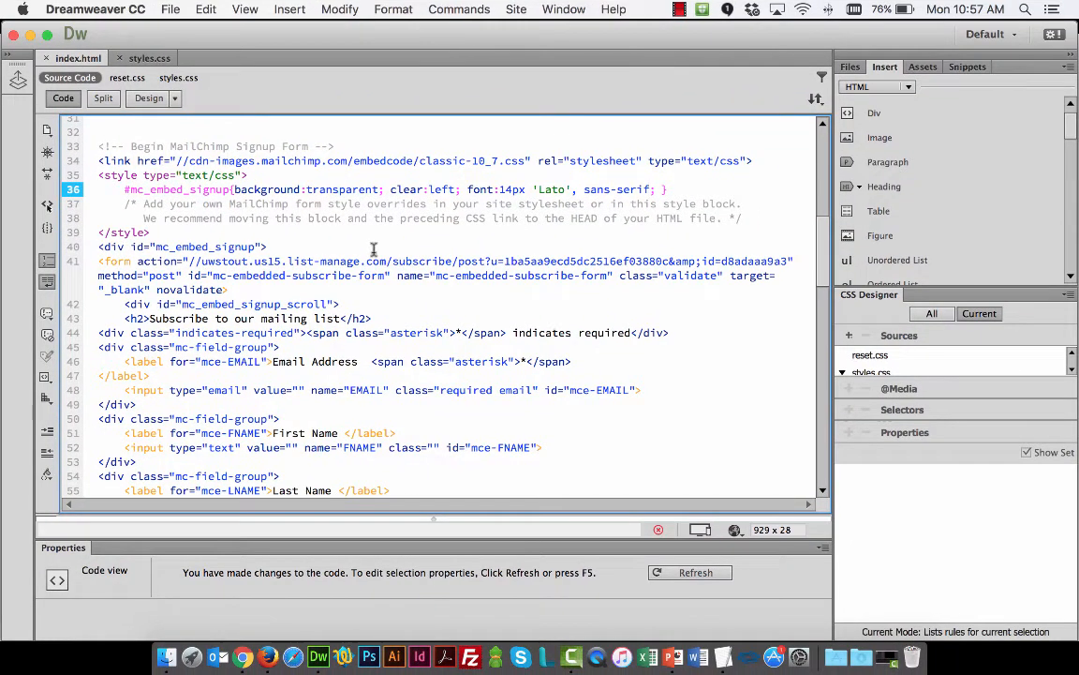
key(super+Tab)
key(super+r)
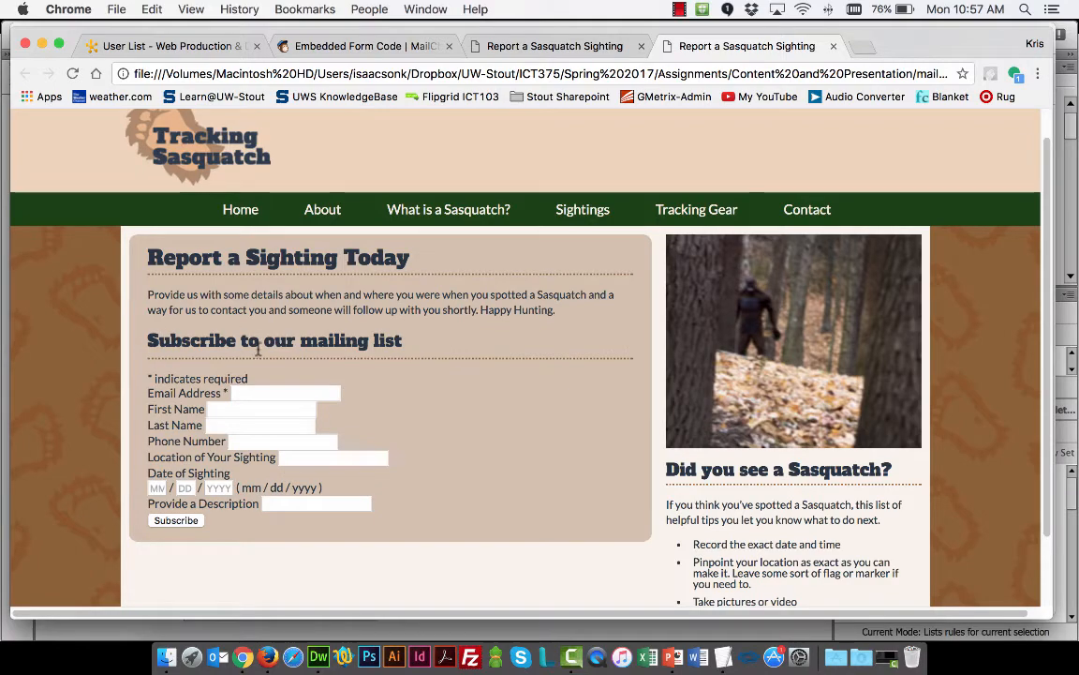
Back in Dreamweaver, delete the "Subscribe to our mailing list" h2 line from the form code, save, and reload the page in Chrome
key(super+Tab)
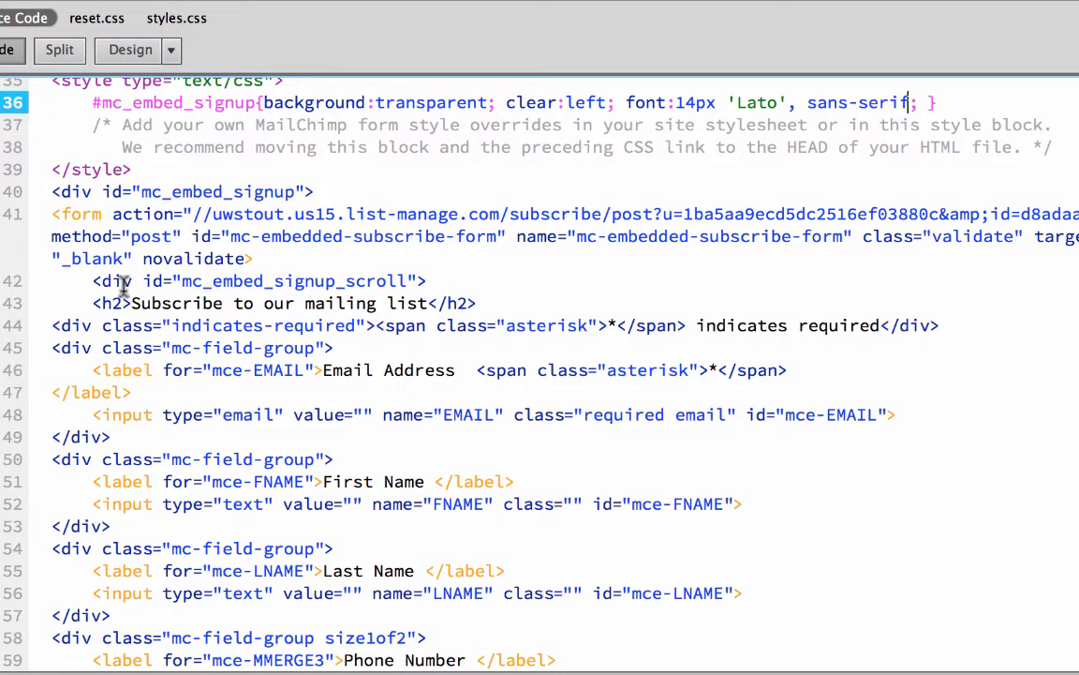
drag(94, 303, 476, 303)
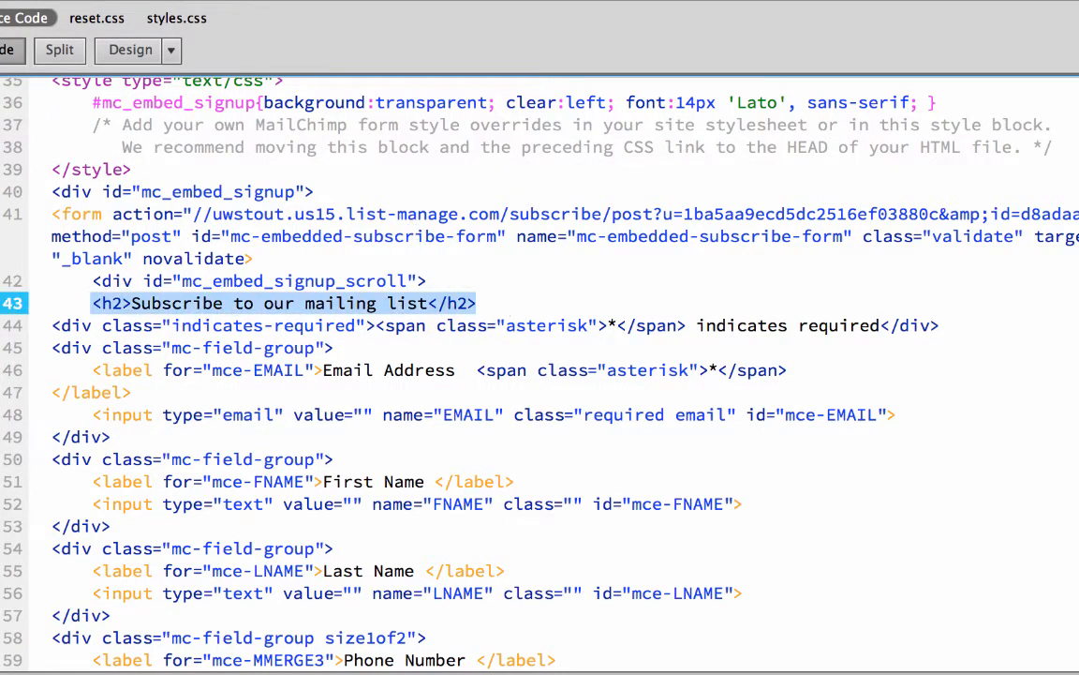
key(BackSpace)
key(BackSpace)
key(BackSpace)
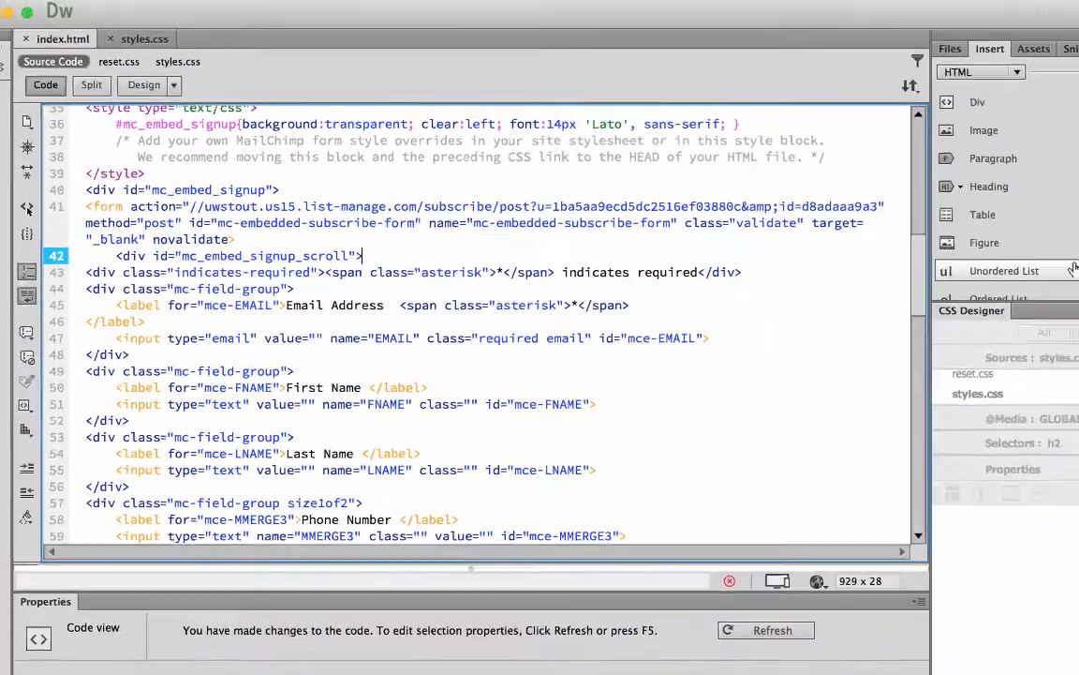
key(super+Tab)
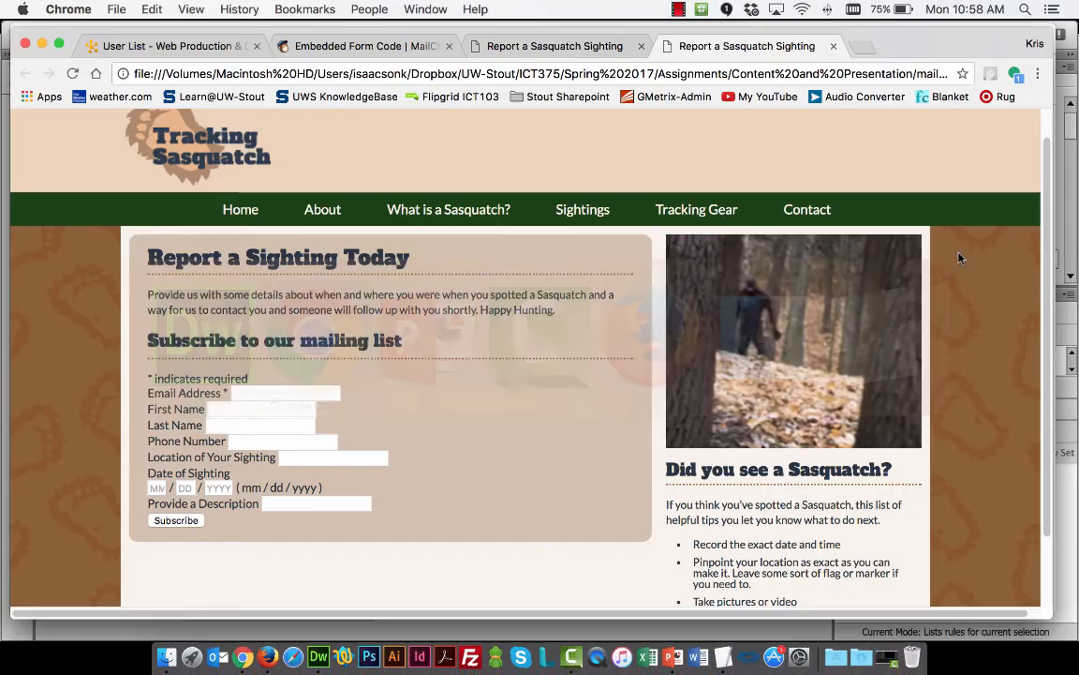
key(super+r)
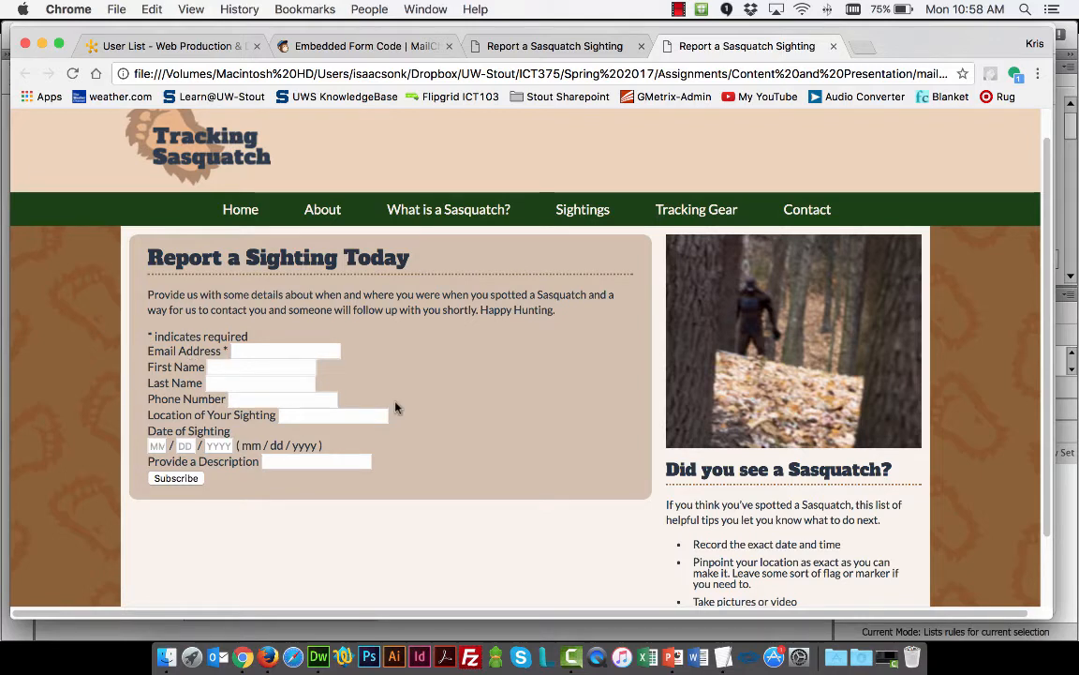
Switch to styles.css in Dreamweaver, close the MAILCHIMP STYLES comment with */ and open a new comment with /* before the label rule
key(super+Tab)
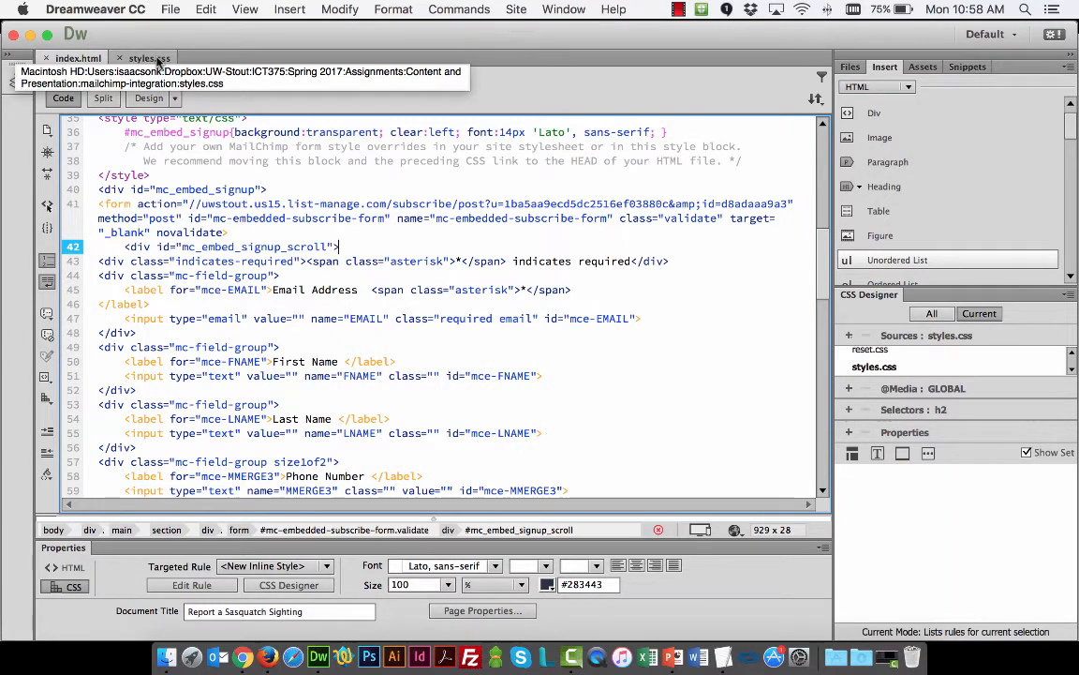
click(155, 59)
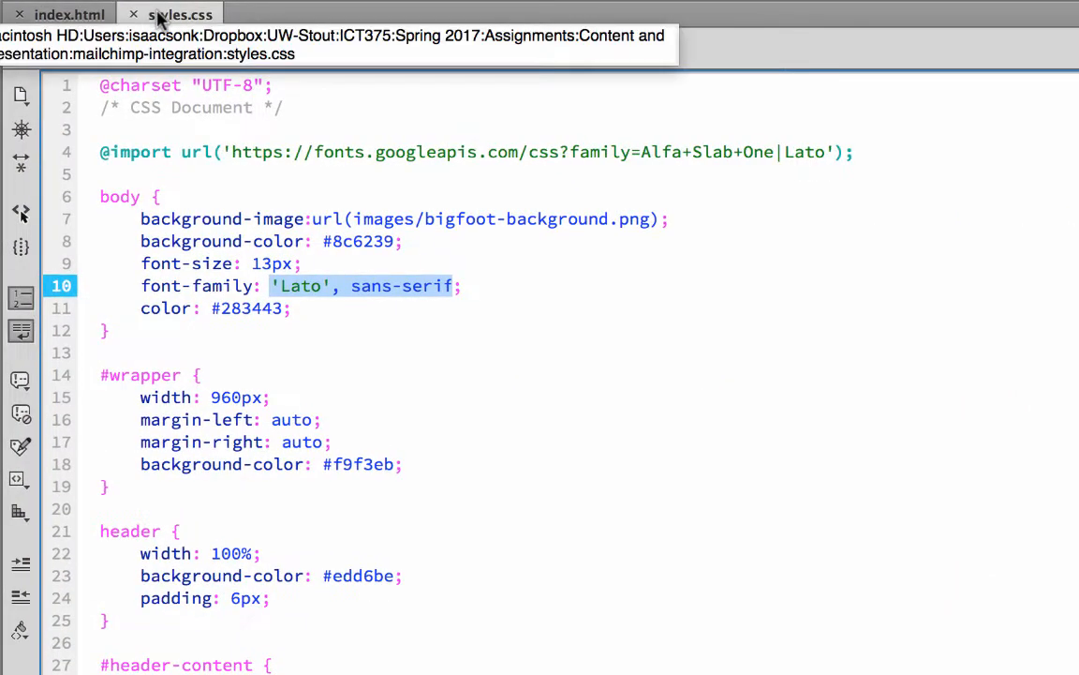
scroll(313, 217, down, 15)
scroll(317, 216, up, 2)
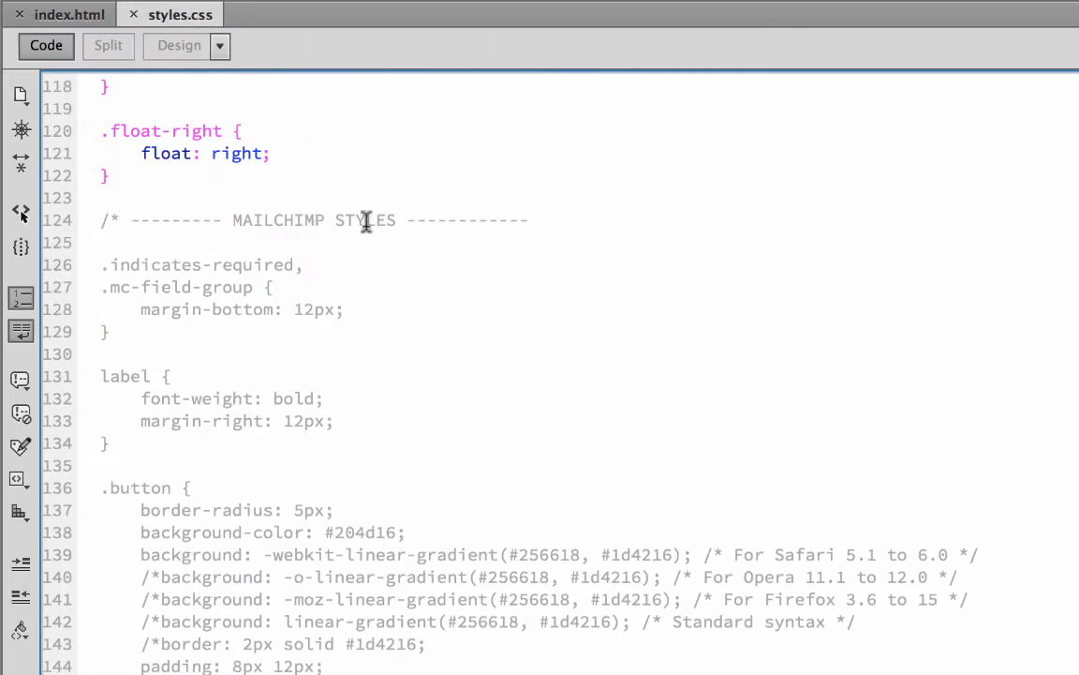
click(485, 219)
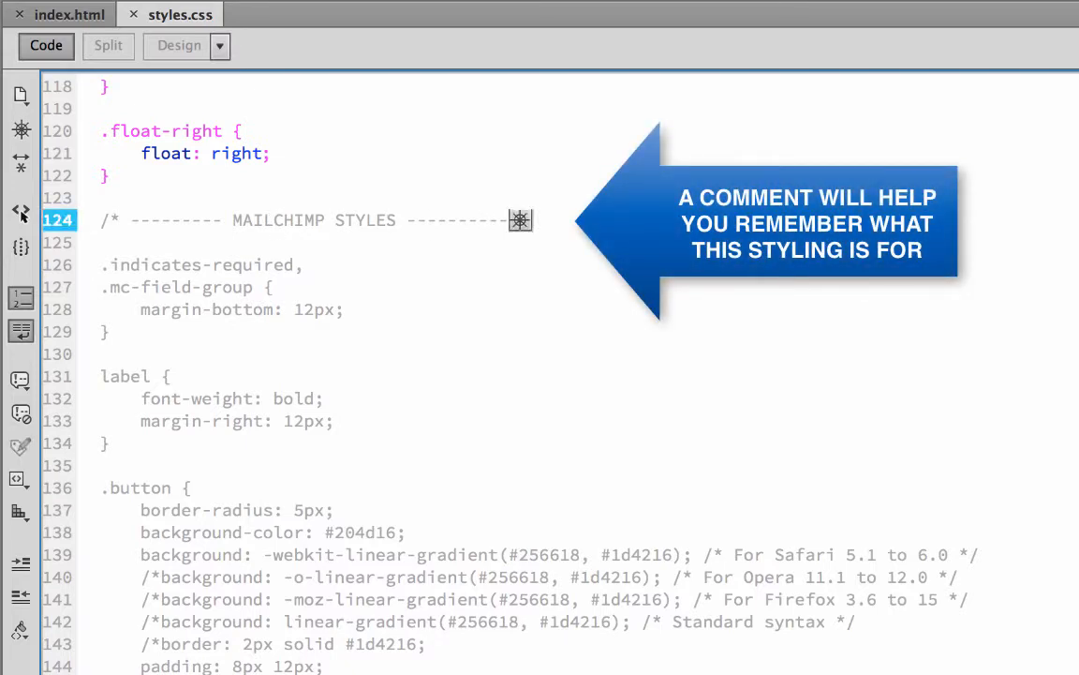
text(8/)
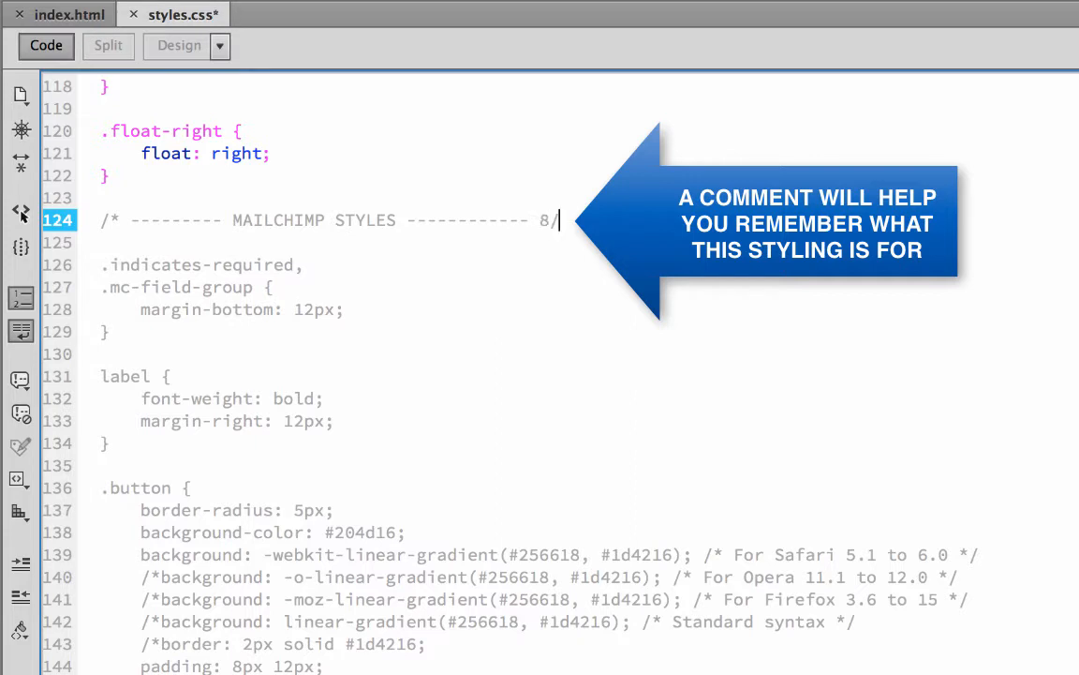
key(BackSpace)
key(BackSpace)
text(*/)
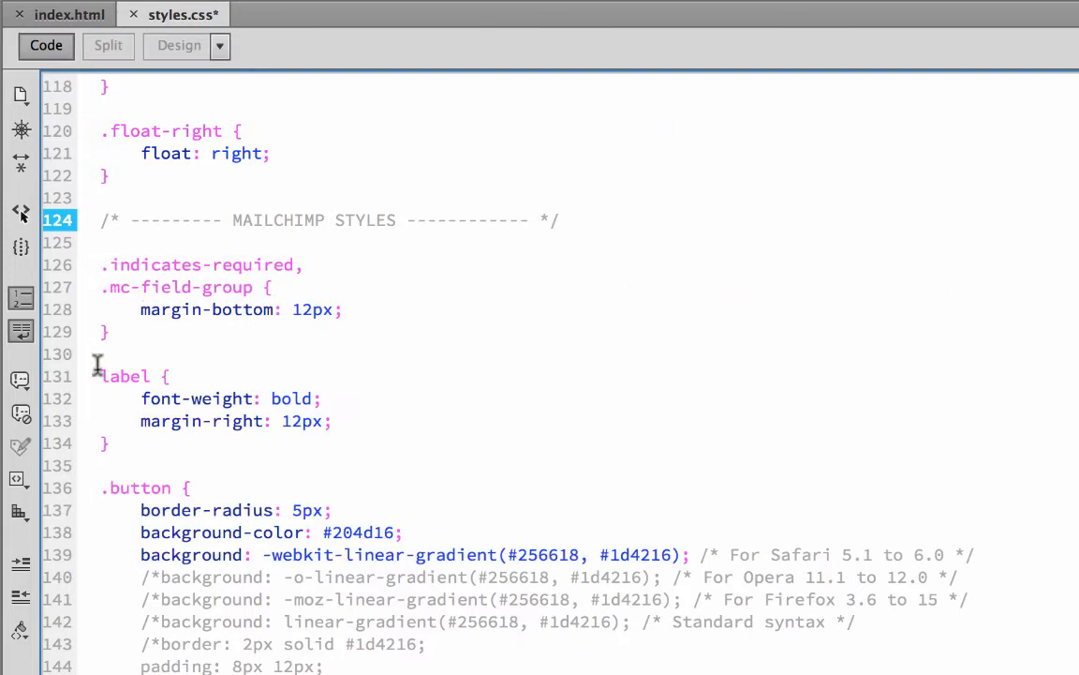
click(100, 376)
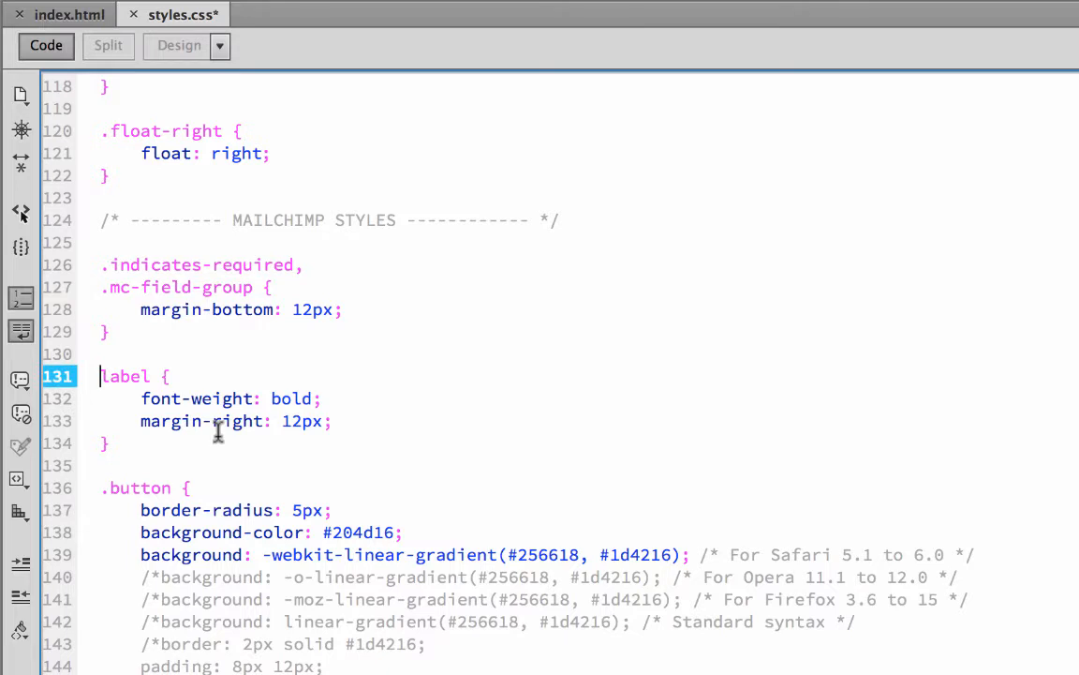
text(/*)
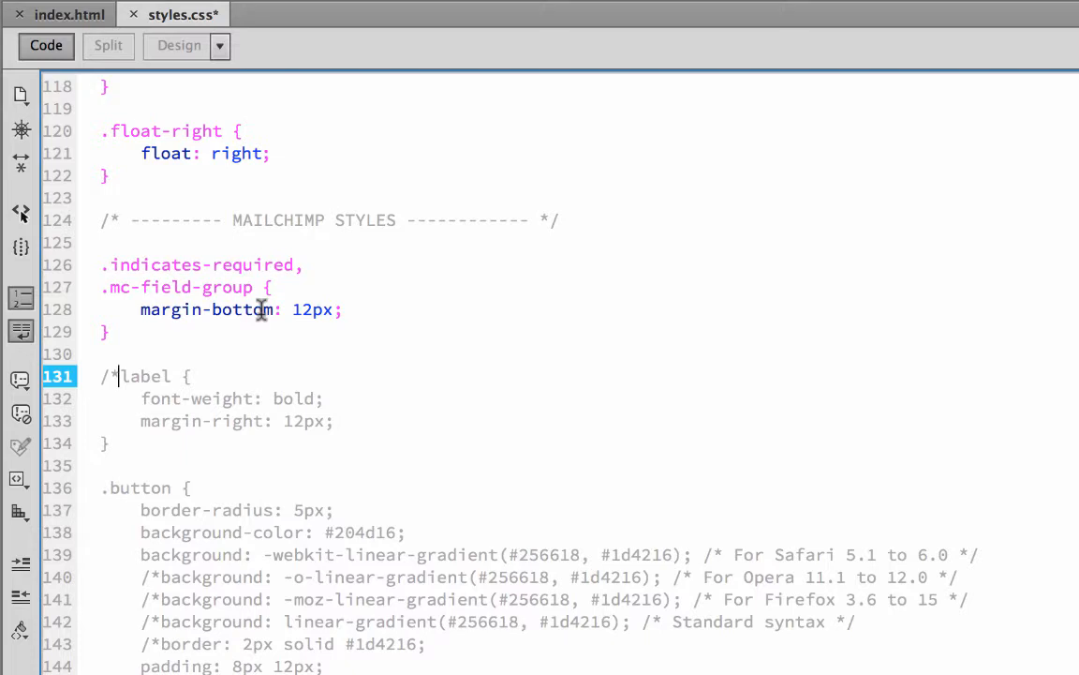
Check the form in Chrome and examine the mc-field-group and indicates-required div classes in index.html in Dreamweaver
key(super+Tab)
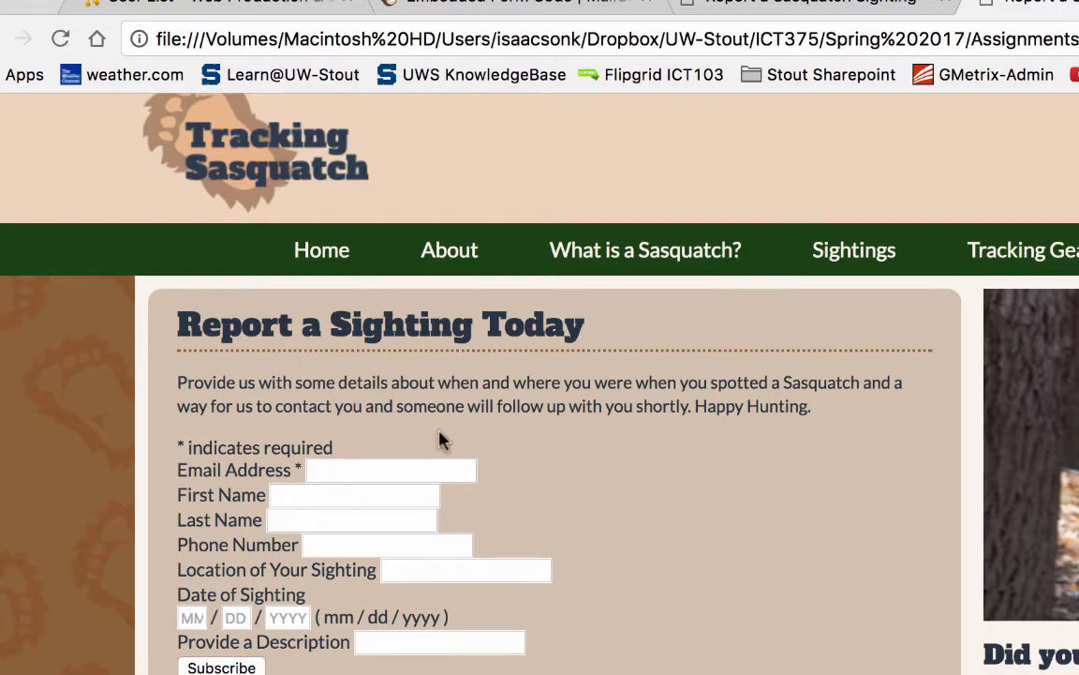
key(super+Tab)
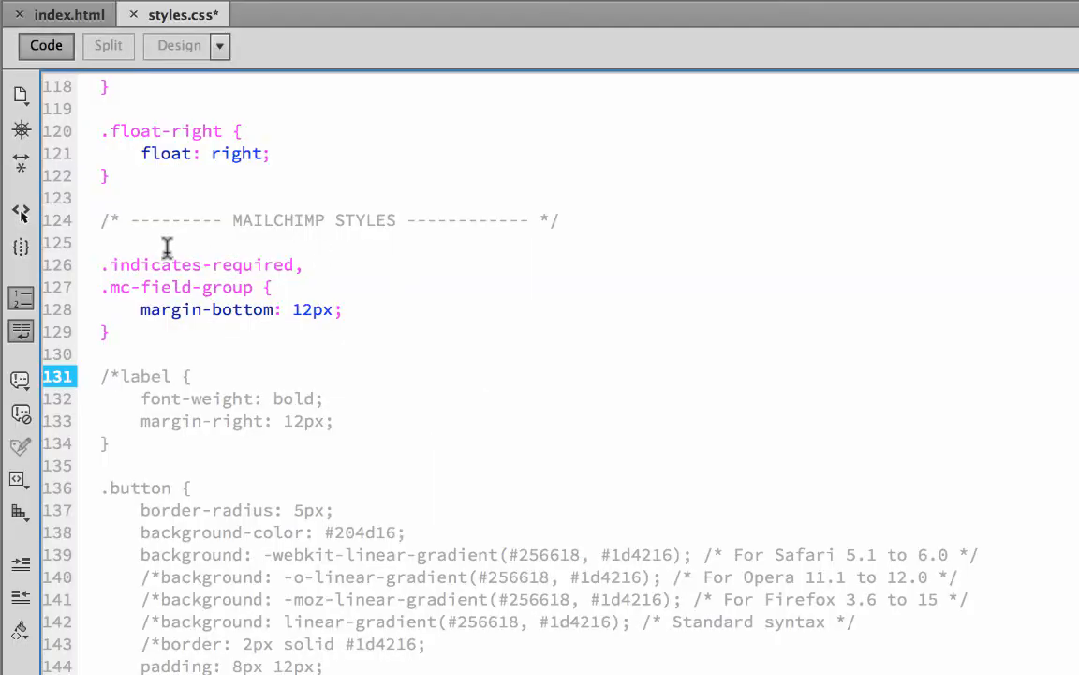
click(70, 17)
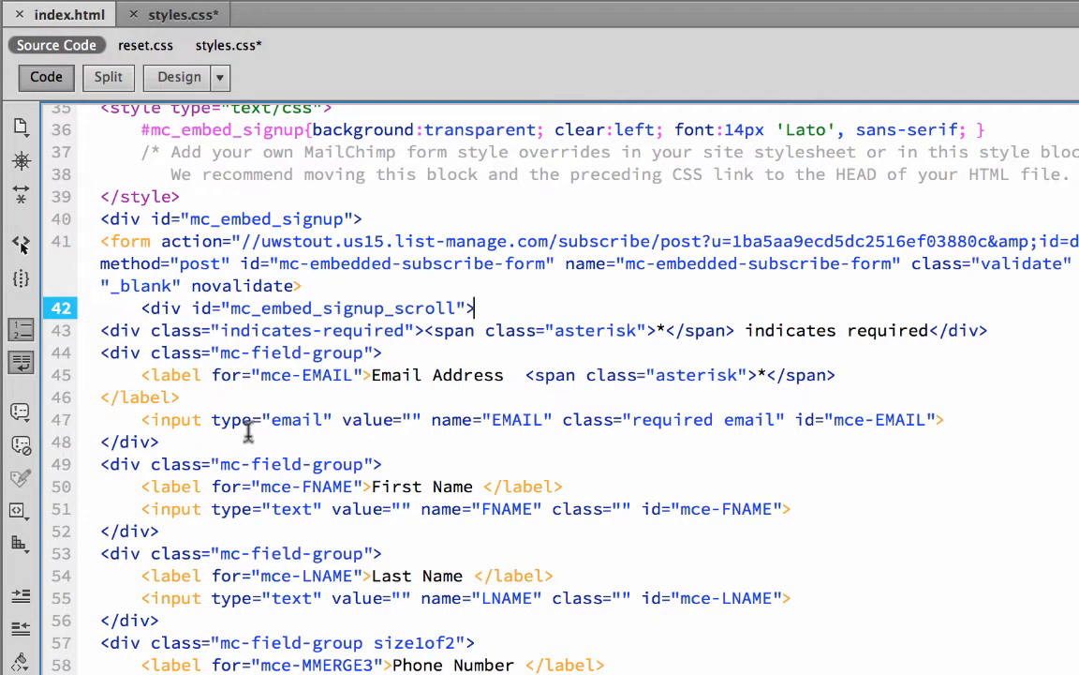
drag(100, 352, 394, 352)
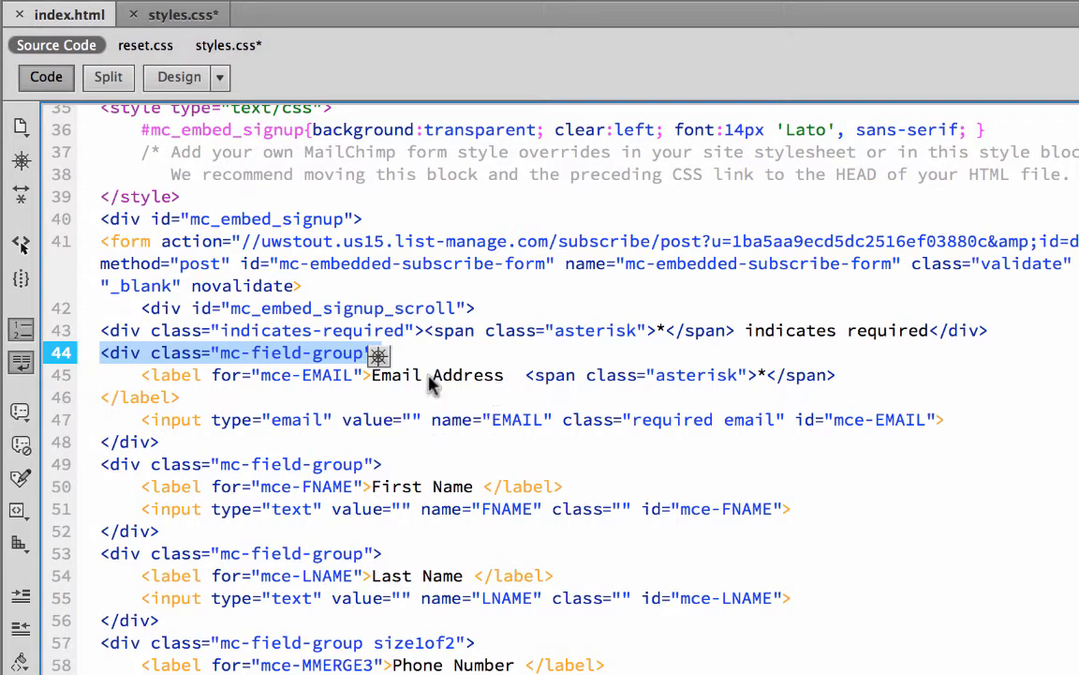
scroll(284, 295, up, 3)
drag(101, 397, 424, 398)
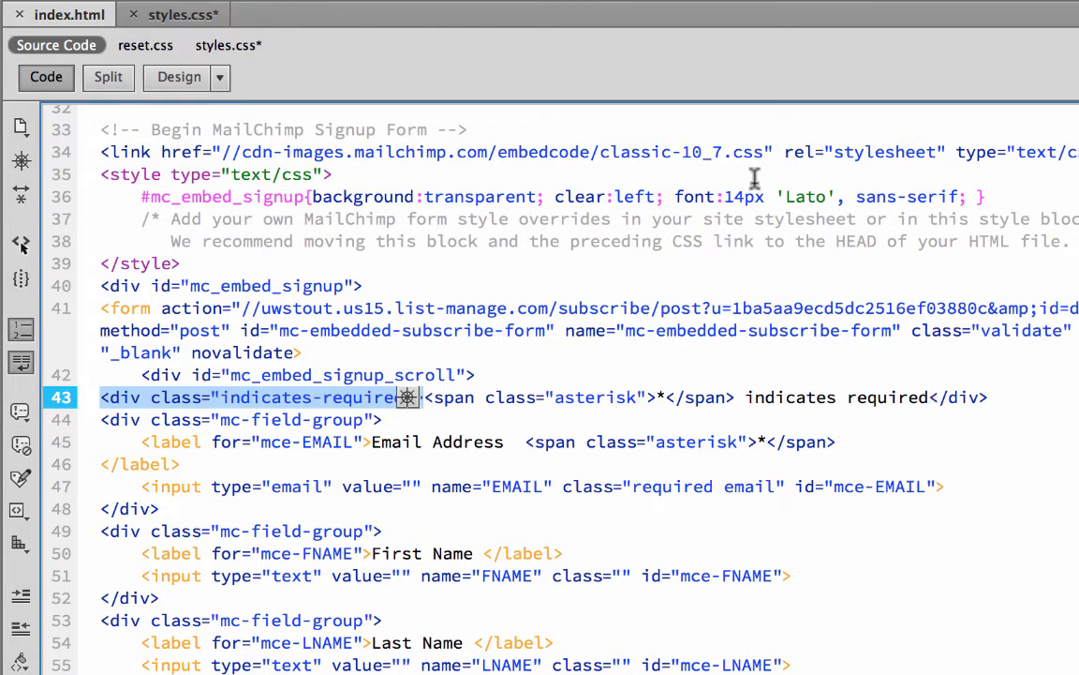
Return to the .indicates-required and .mc-field-group rule in styles.css, save the file, and reload the page in Chrome
click(181, 14)
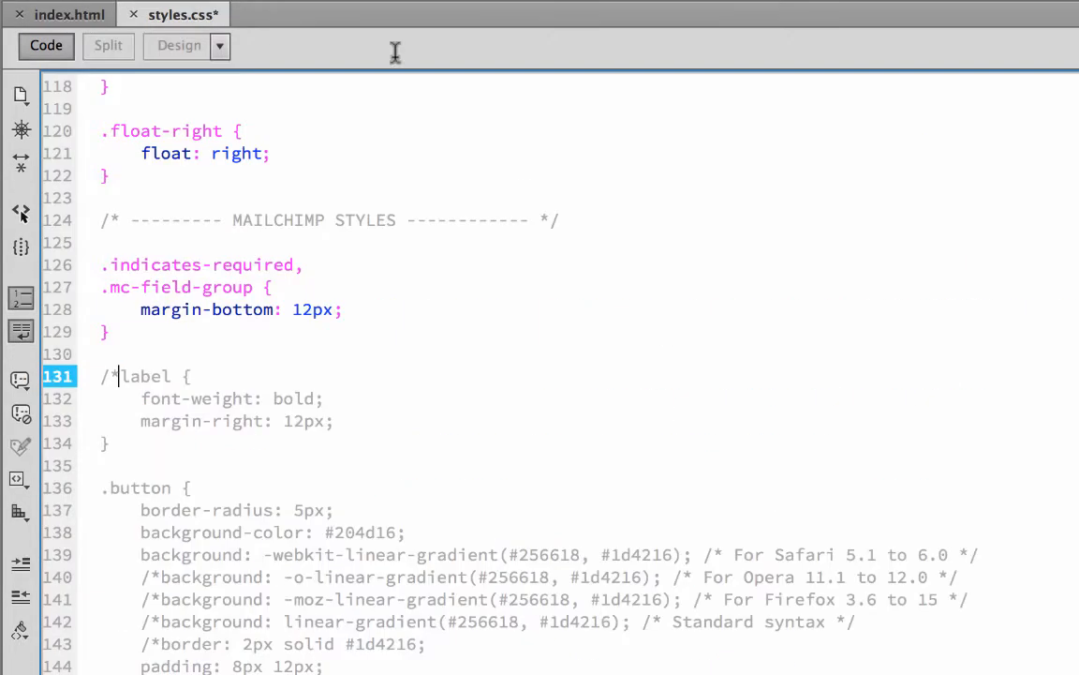
click(102, 265)
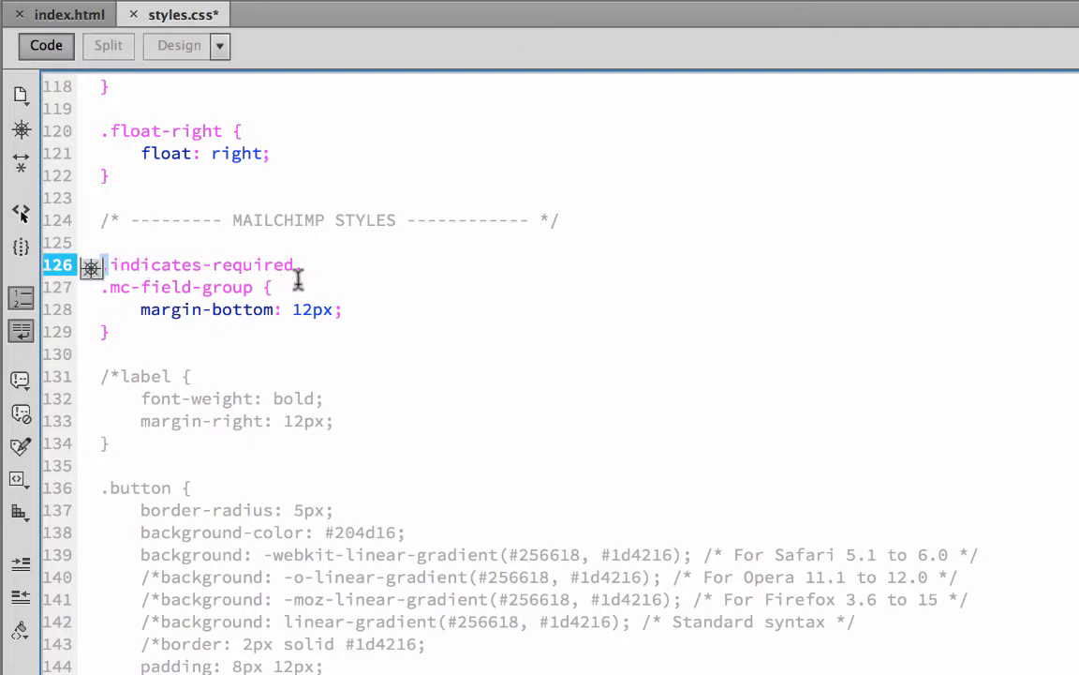
click(101, 301)
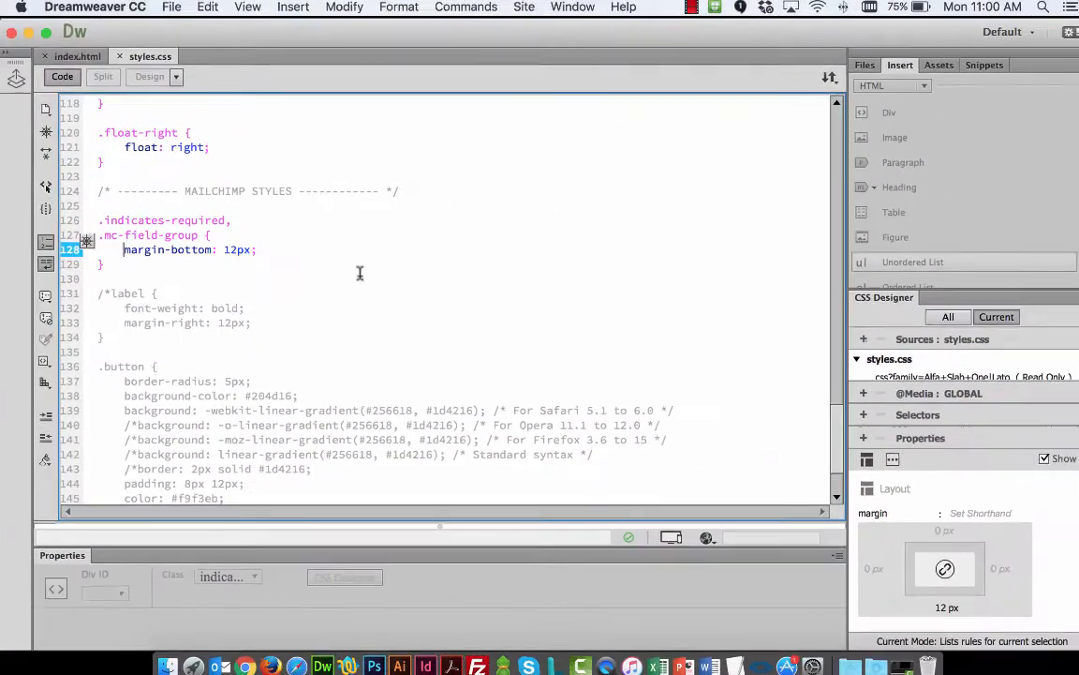
key(super+Tab)
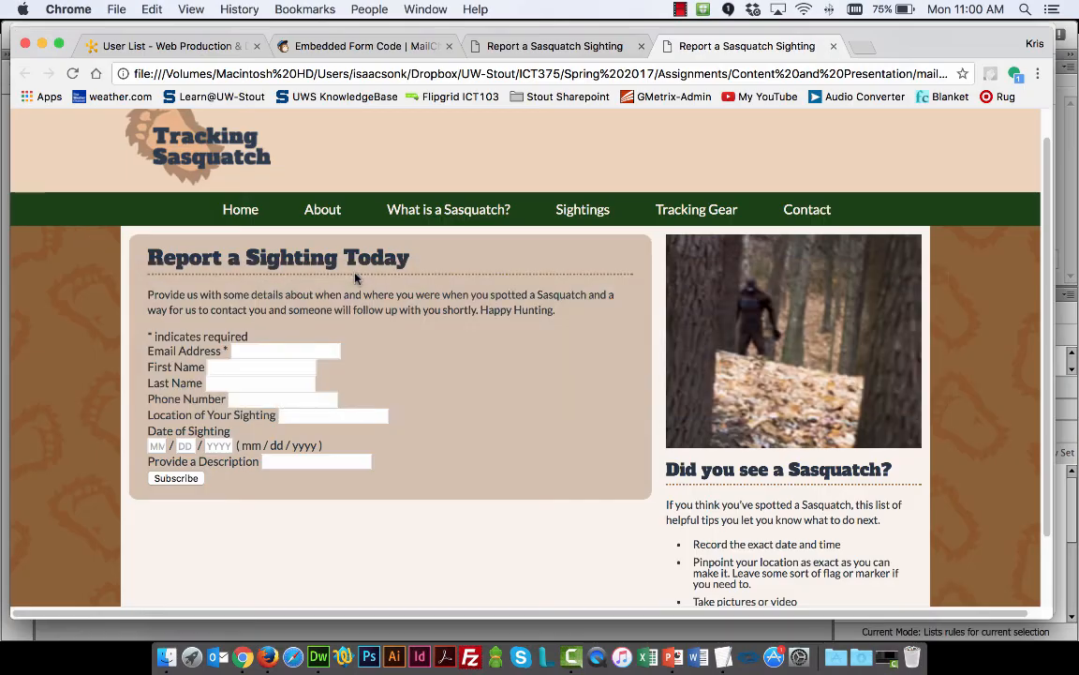
key(super+r)
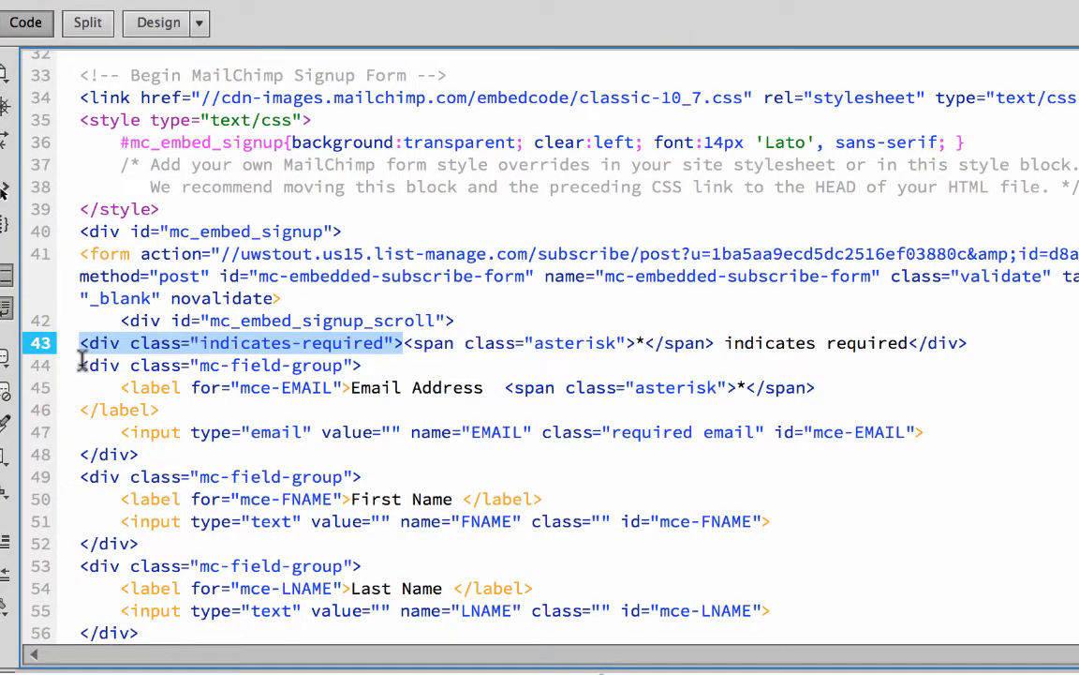
Examine the first mc-field-group div in index.html, including its label tag and Email Address text
click(79, 366)
scroll(119, 314, down, 3)
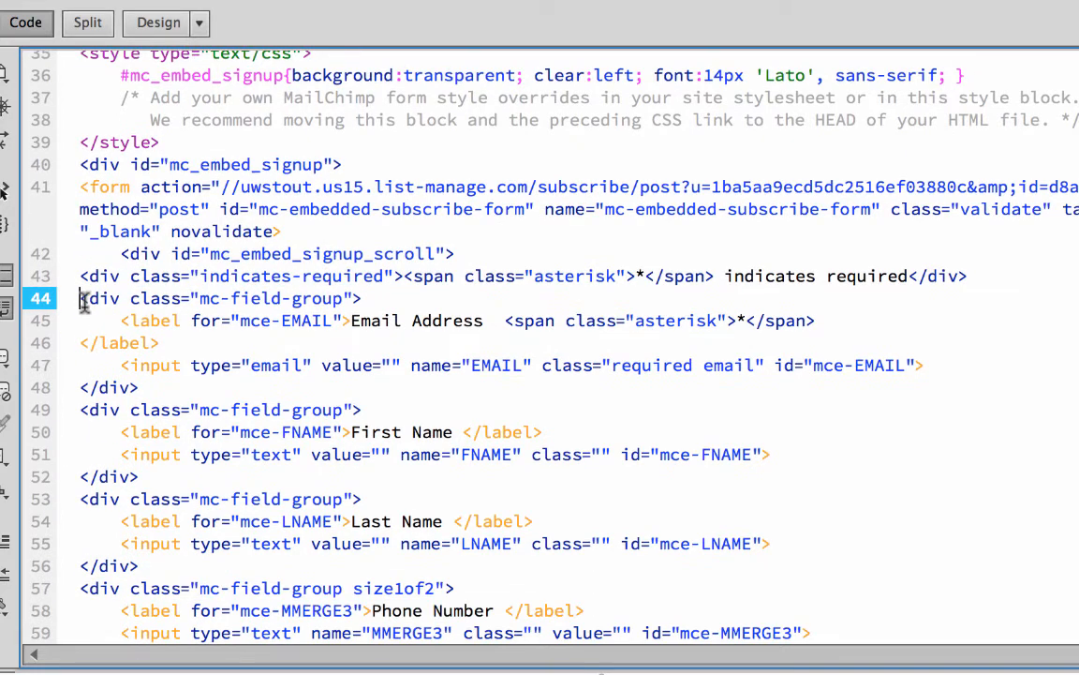
drag(81, 288, 174, 380)
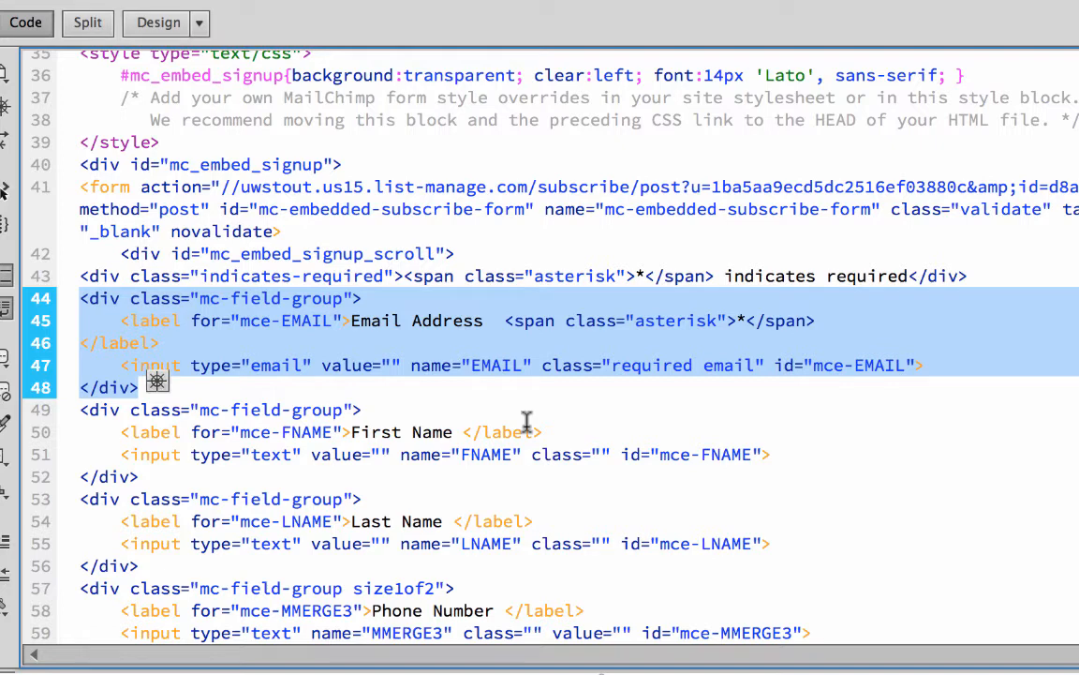
click(212, 325)
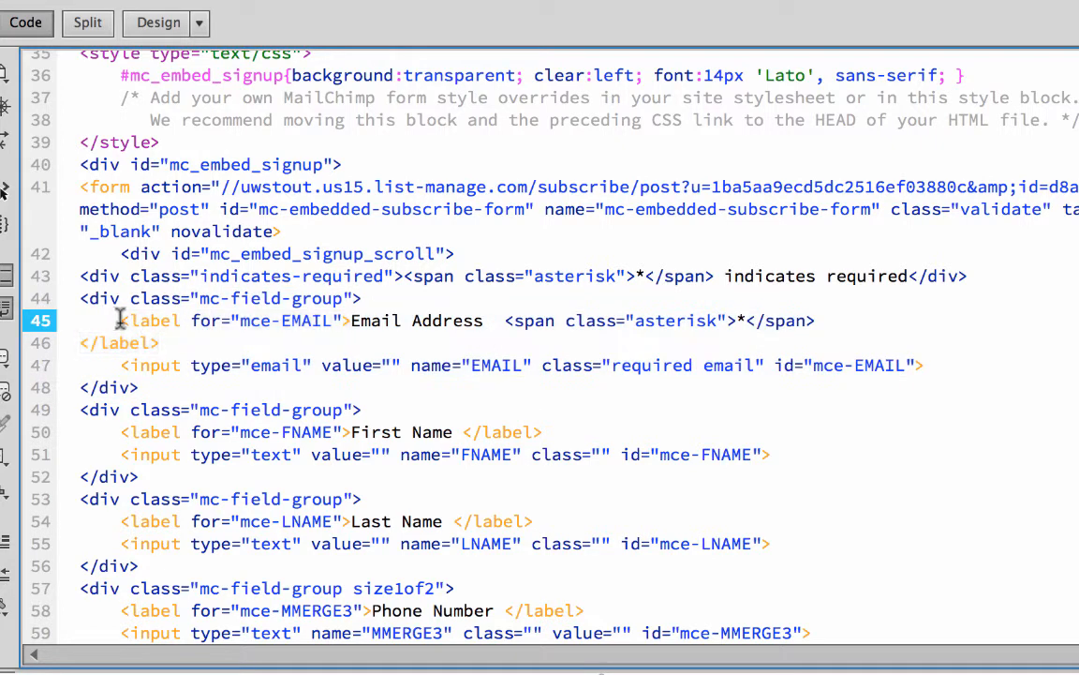
drag(121, 321, 180, 326)
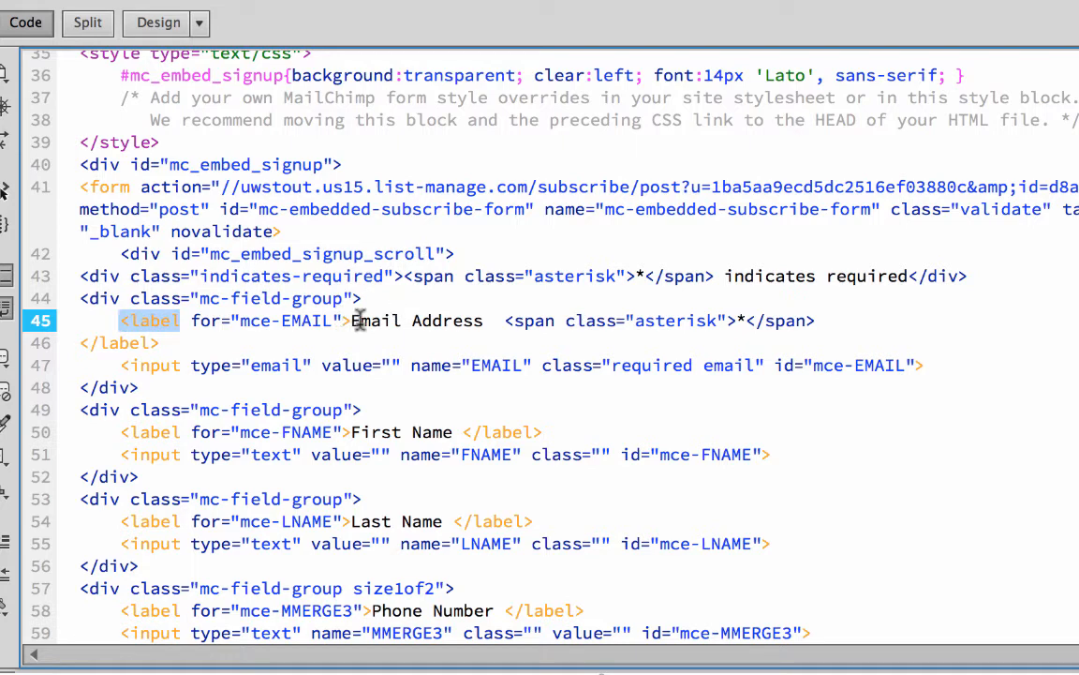
drag(352, 320, 487, 320)
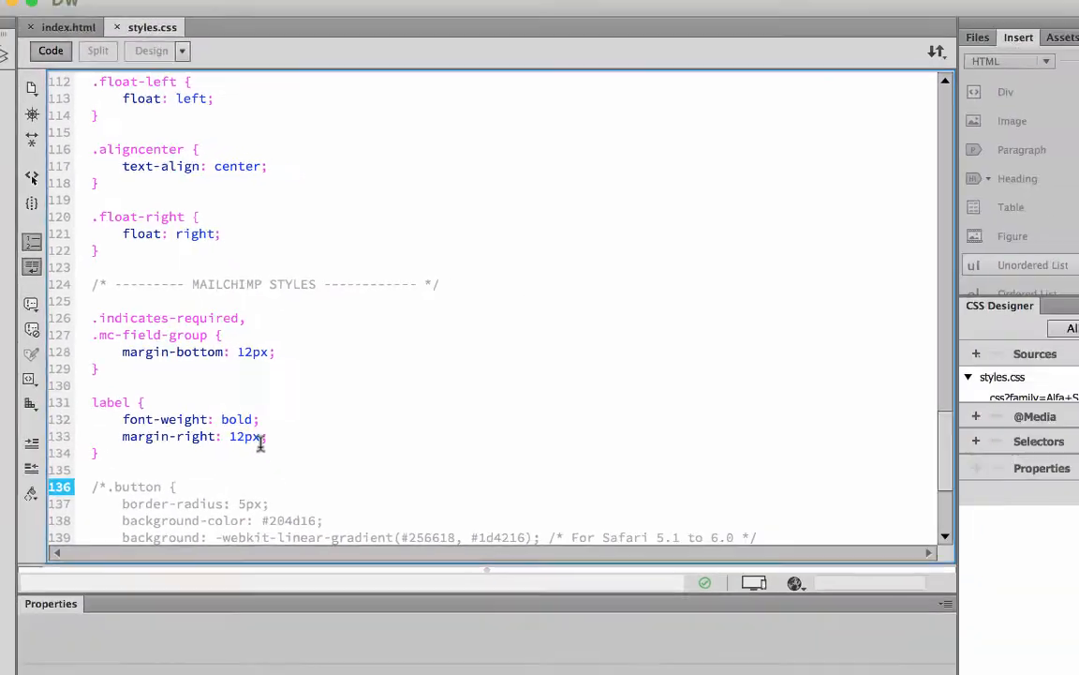
Switch to Chrome and reload the page to preview the label rule's styling
key(super+Tab)
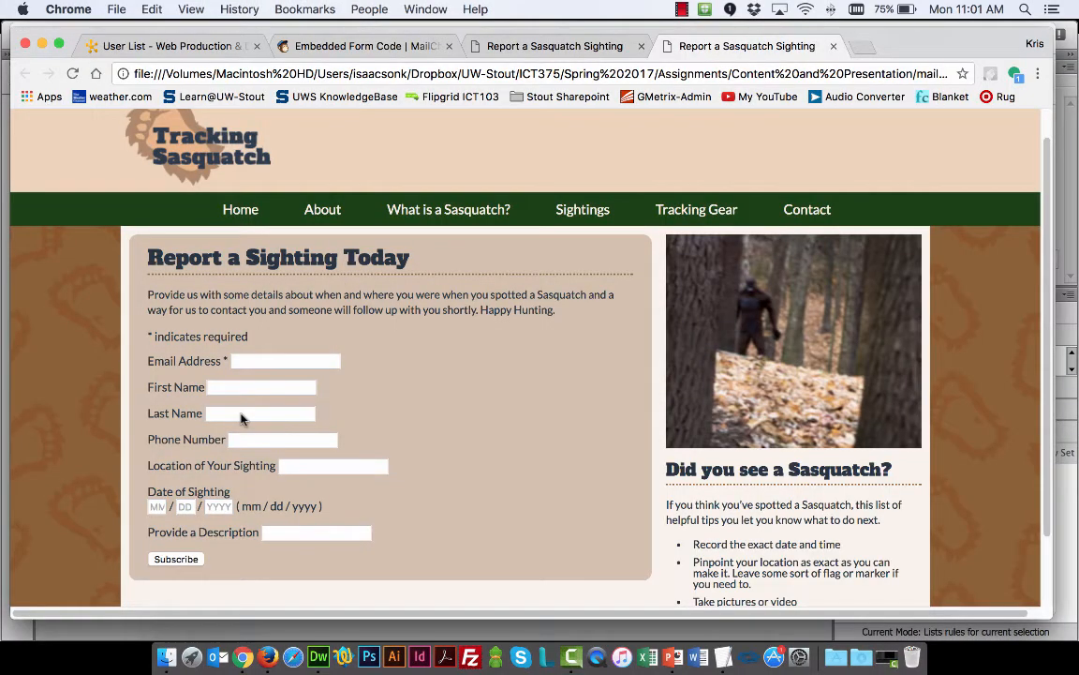
key(super+r)
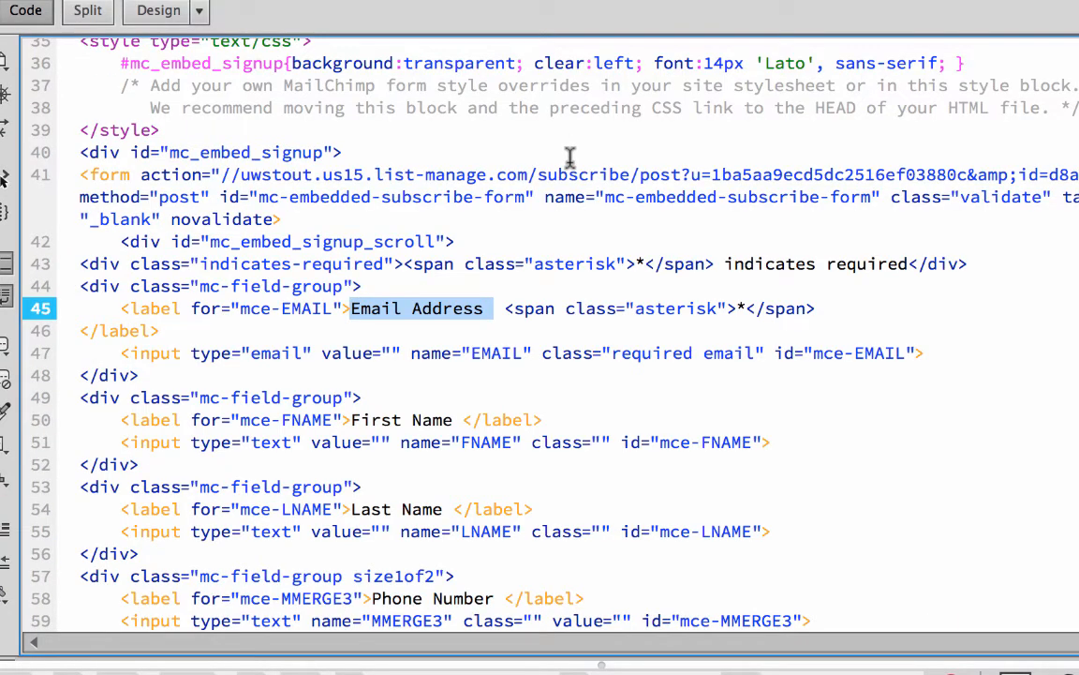
In the form's submit input in index.html, replace the value Subscribe with Submit Your Sighting
scroll(628, 206, down, 10)
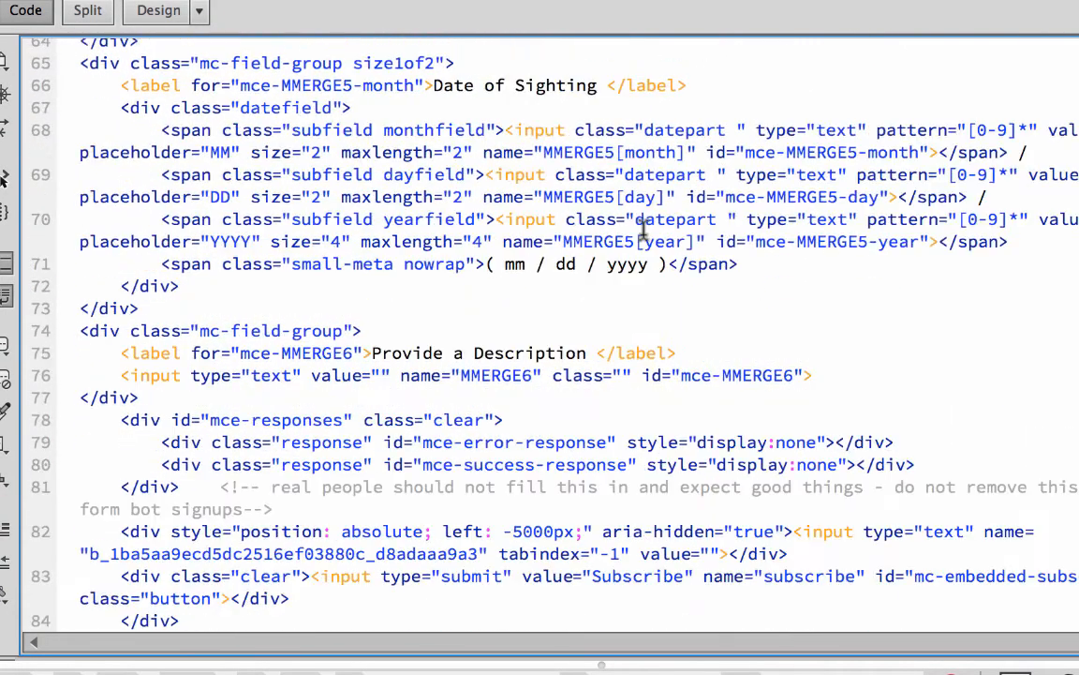
scroll(643, 230, down, 4)
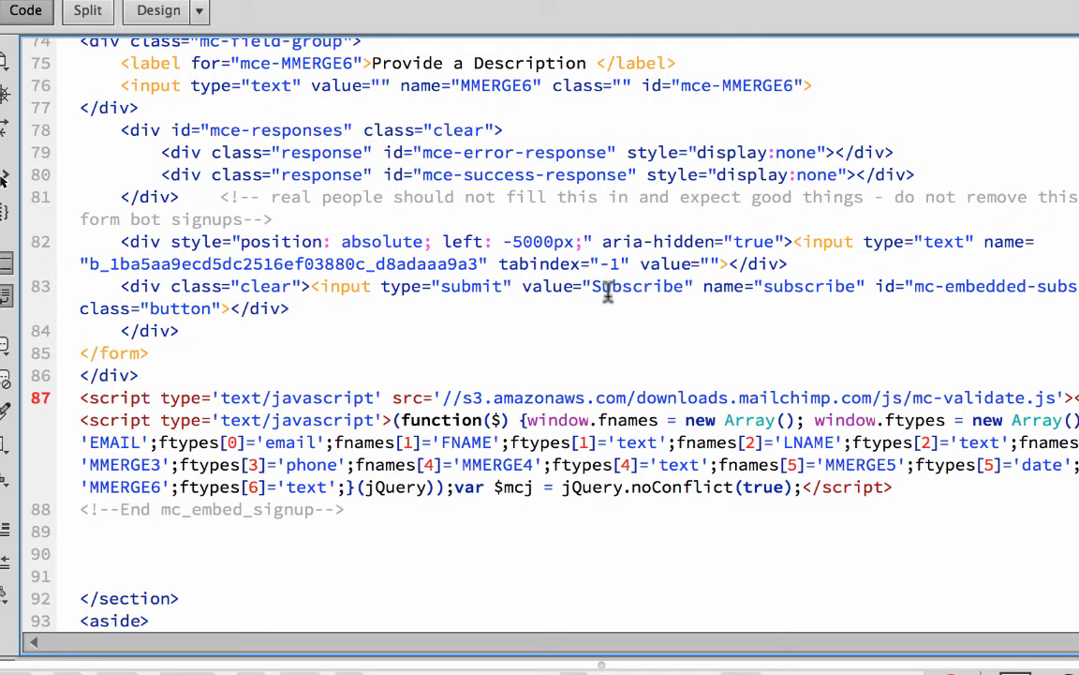
double_click(614, 290)
click(109, 286)
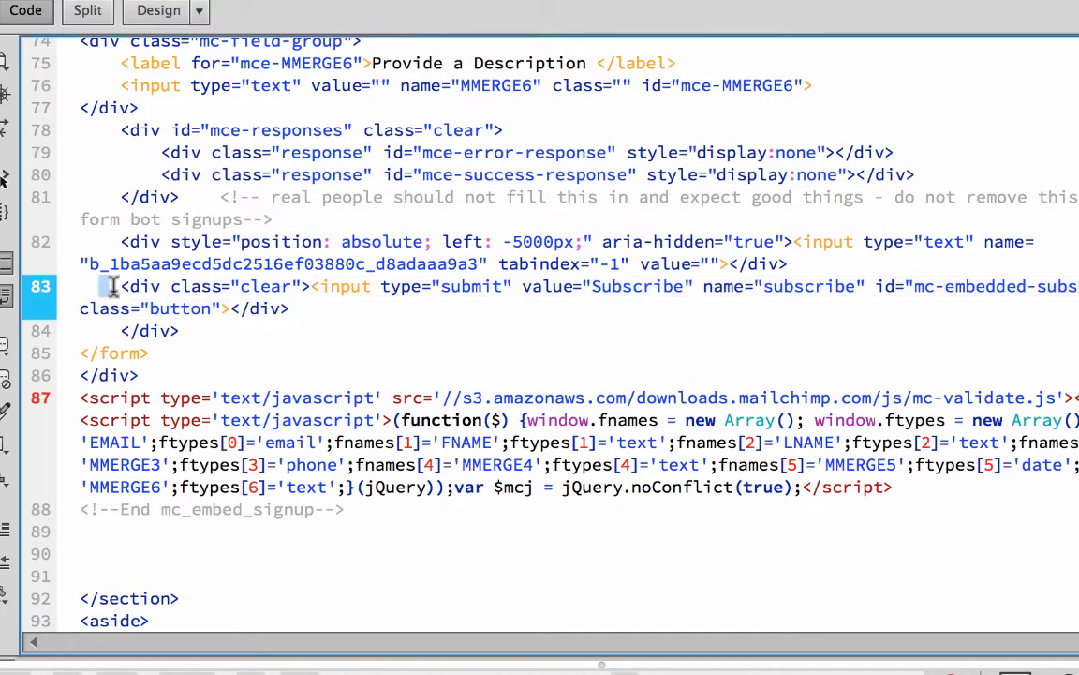
drag(121, 285, 362, 312)
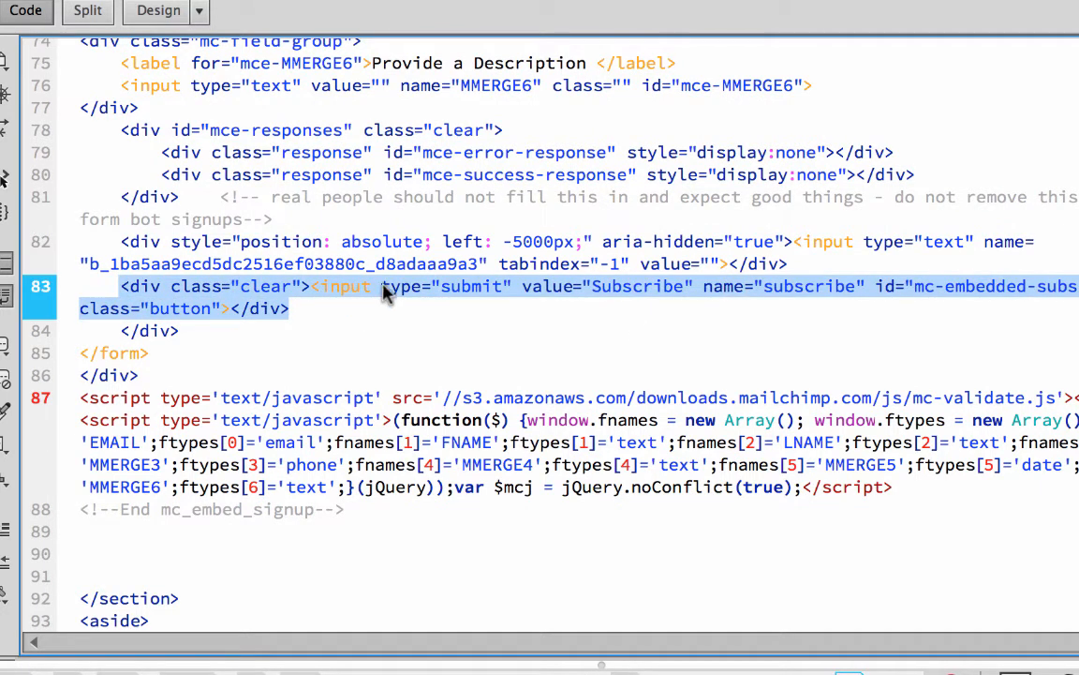
click(313, 289)
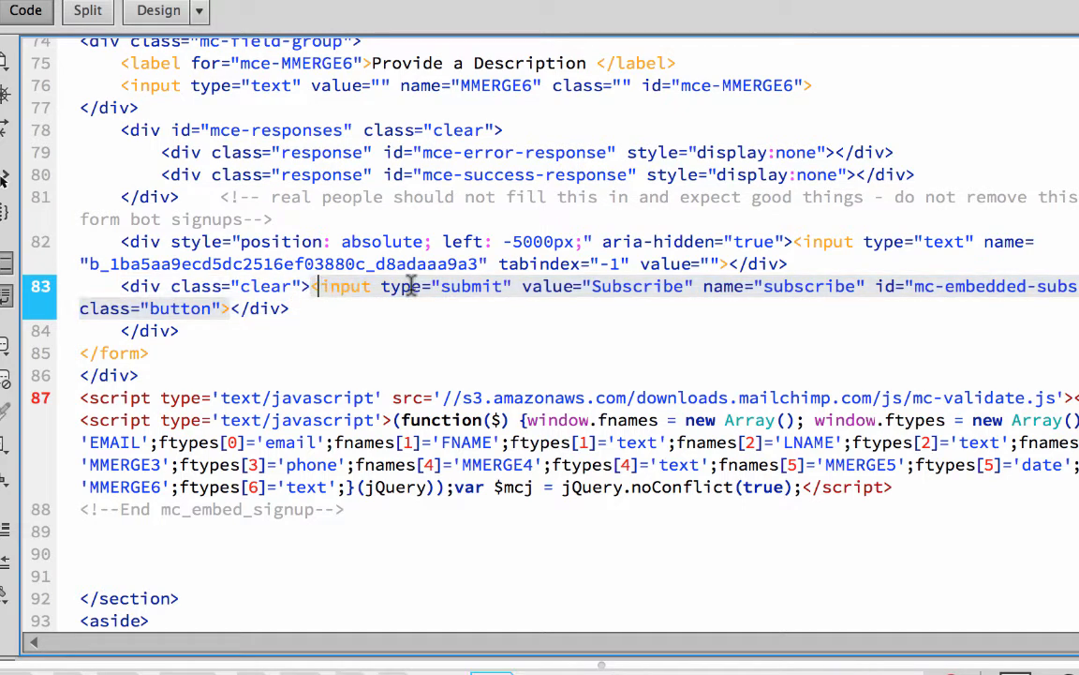
drag(409, 286, 1031, 293)
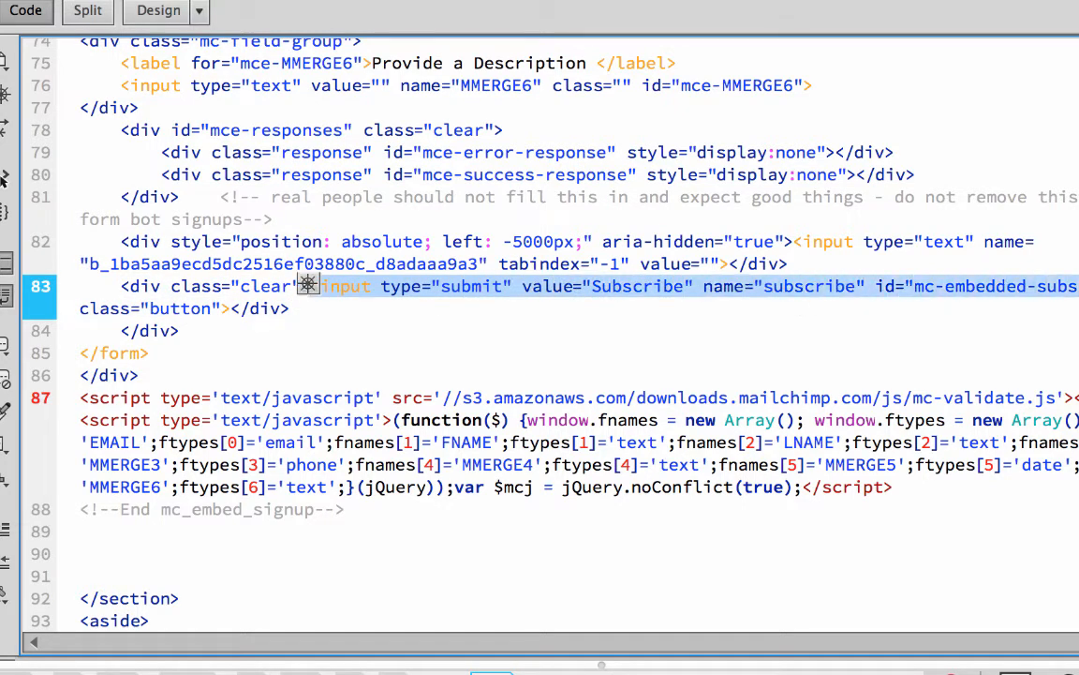
click(531, 358)
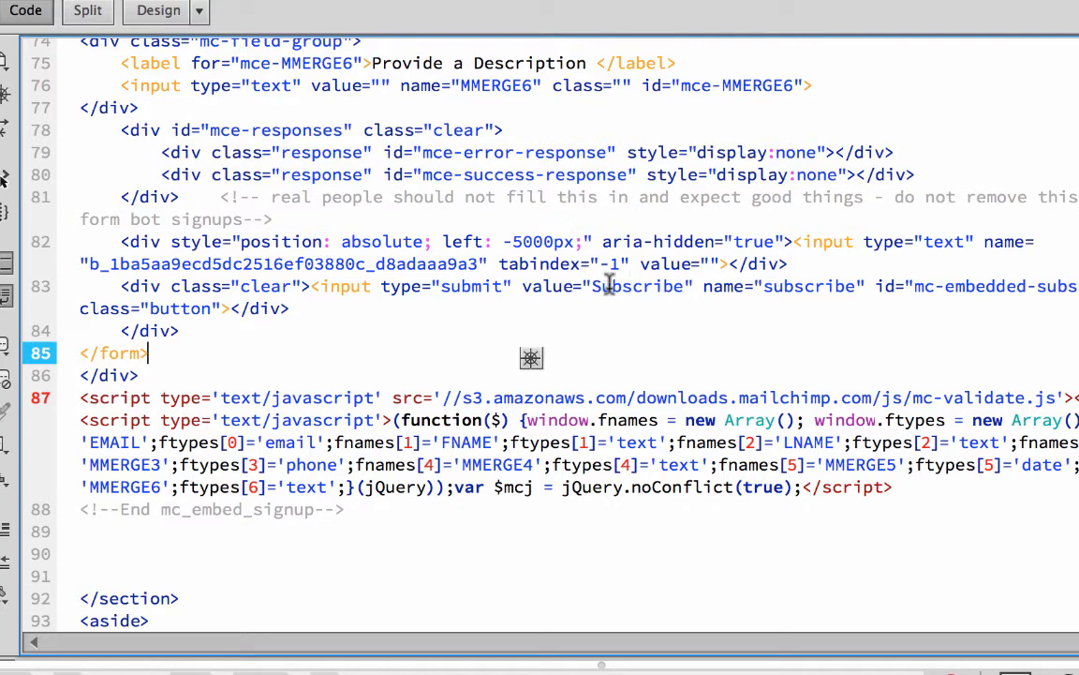
drag(594, 289, 684, 292)
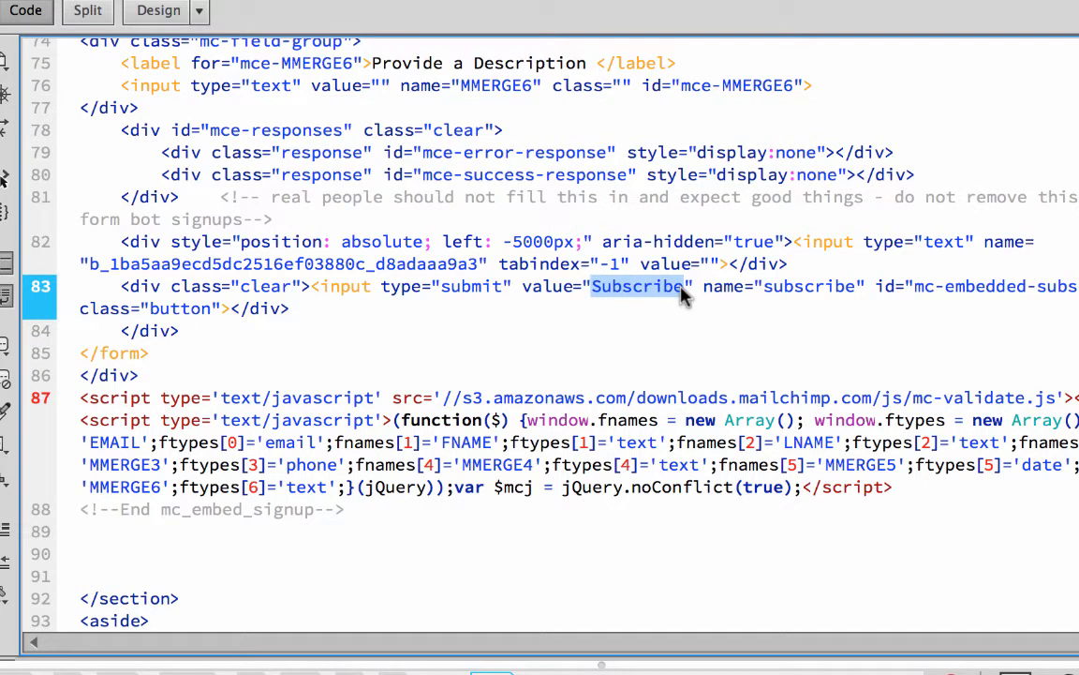
text(Submit Yo)
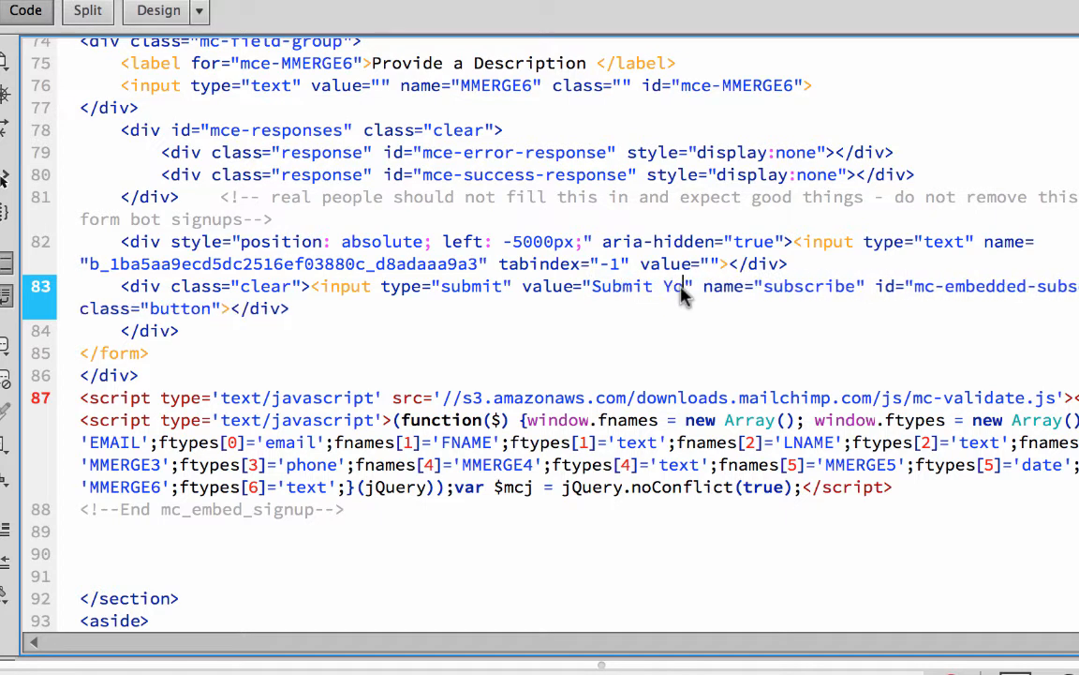
text(ur Sighting)
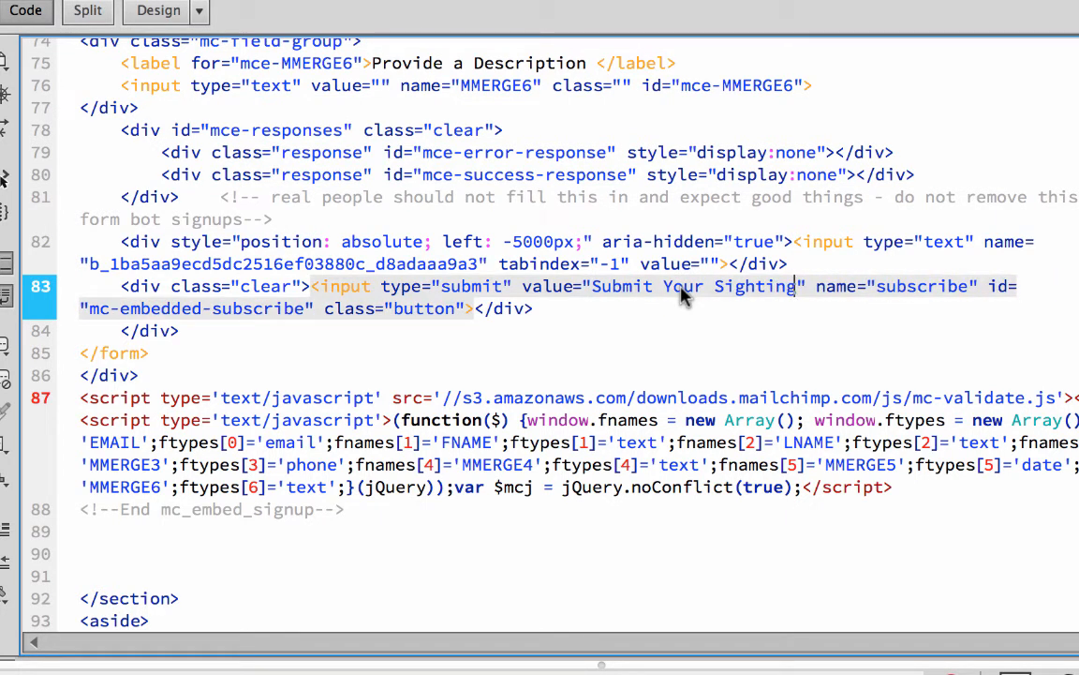
Reload the page in Chrome to check the submit button's text, and return to Dreamweaver
key(super+Tab)
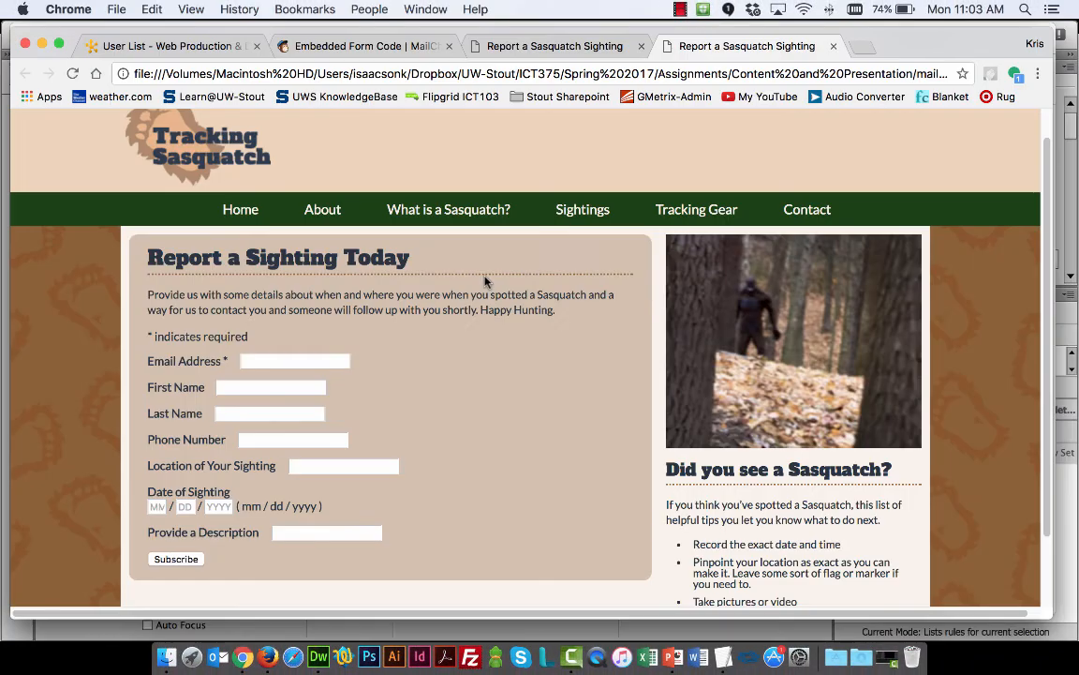
key(super+r)
key(super+Tab)
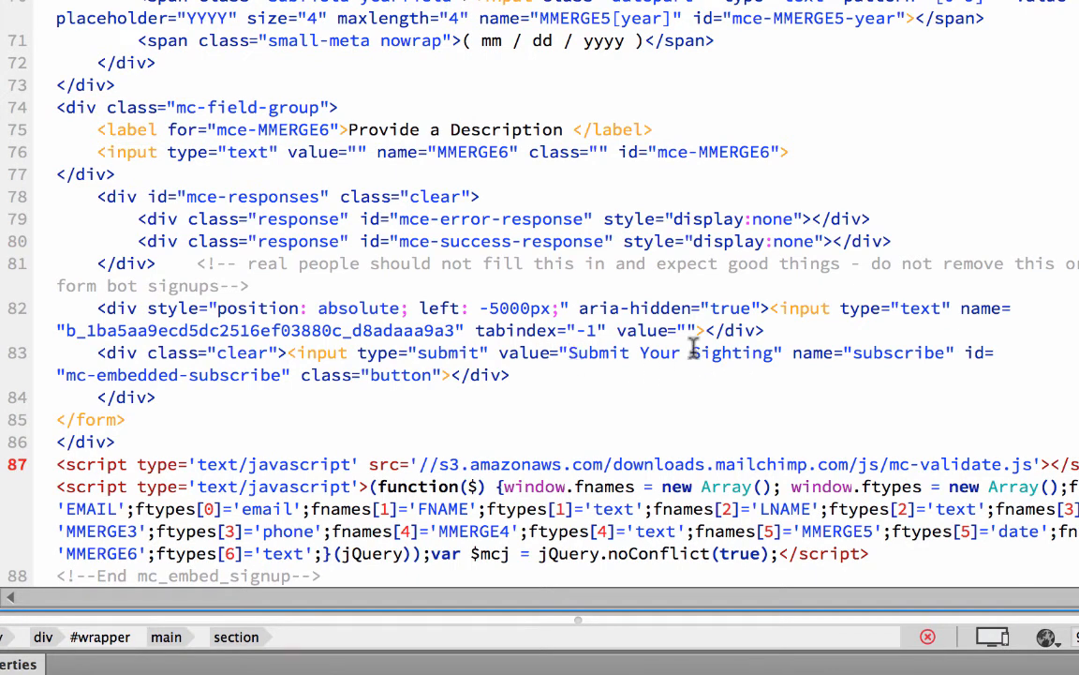
Examine the submit input's value and class="button" attribute and the surrounding form field code in index.html
drag(569, 353, 781, 352)
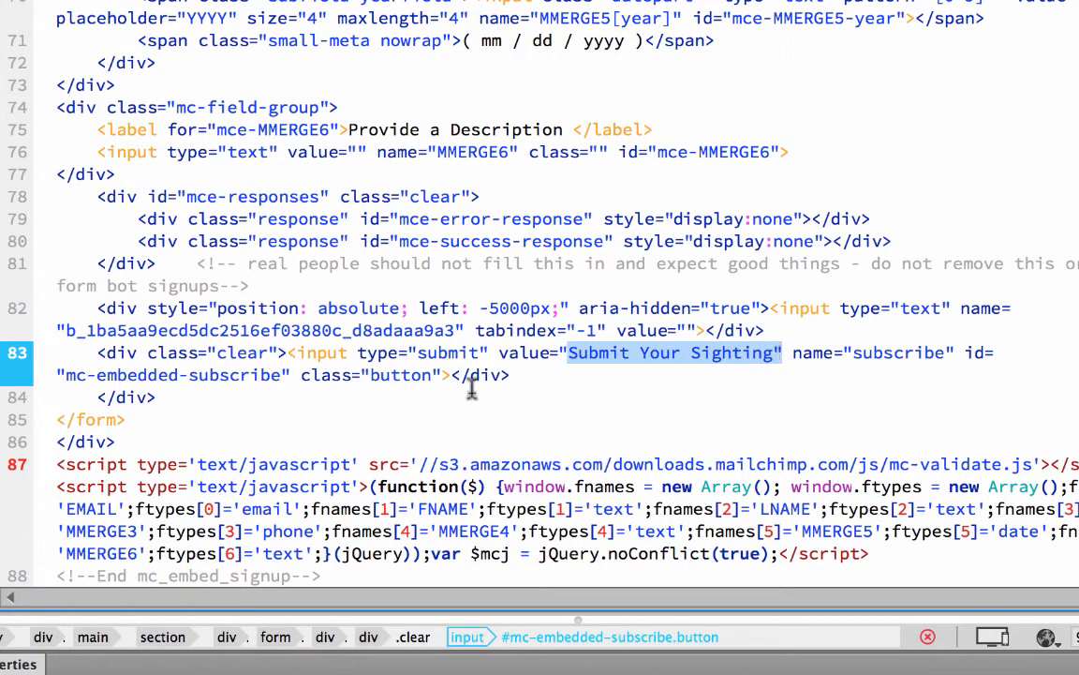
drag(300, 375, 448, 375)
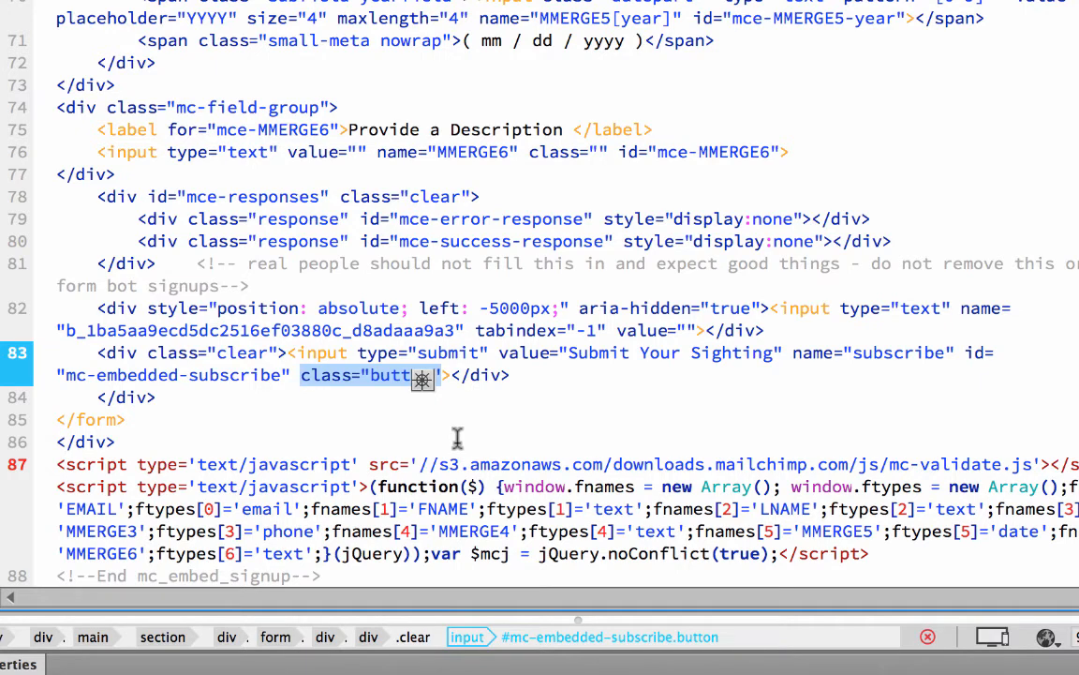
scroll(457, 438, up, 3)
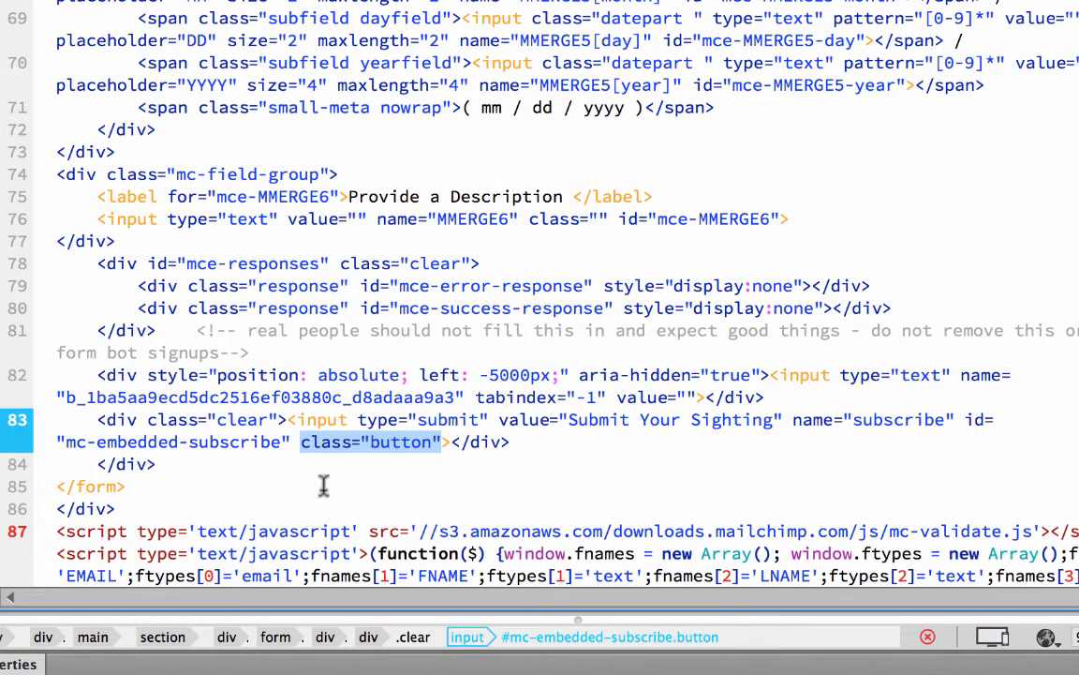
key(Down)
key(Down)
drag(301, 443, 439, 442)
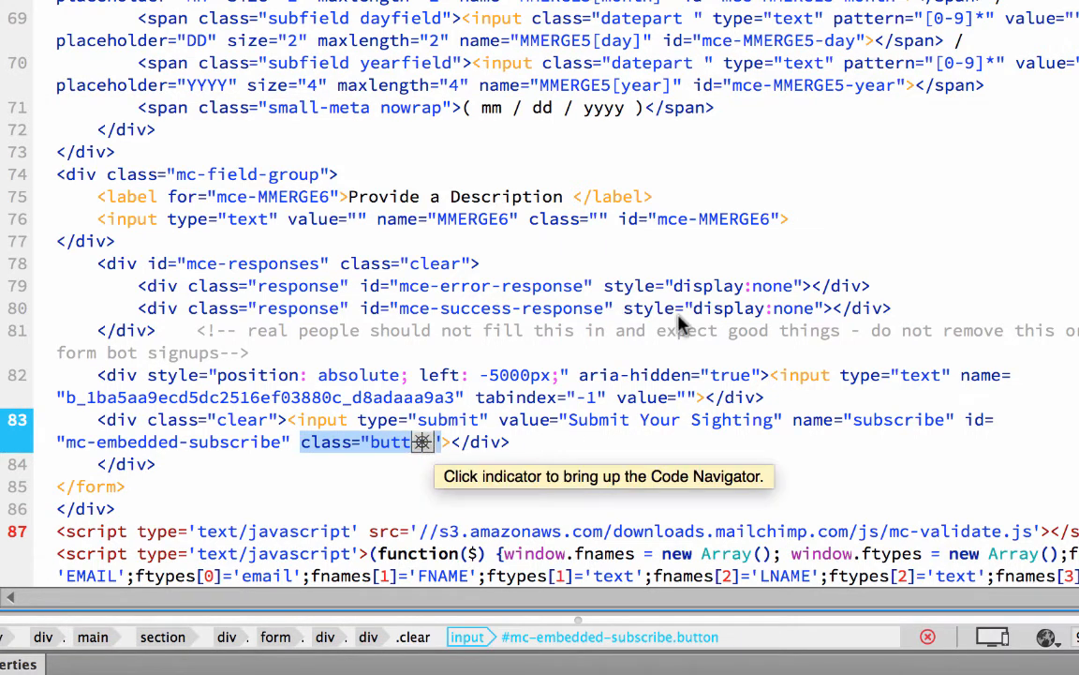
scroll(661, 430, up, 5)
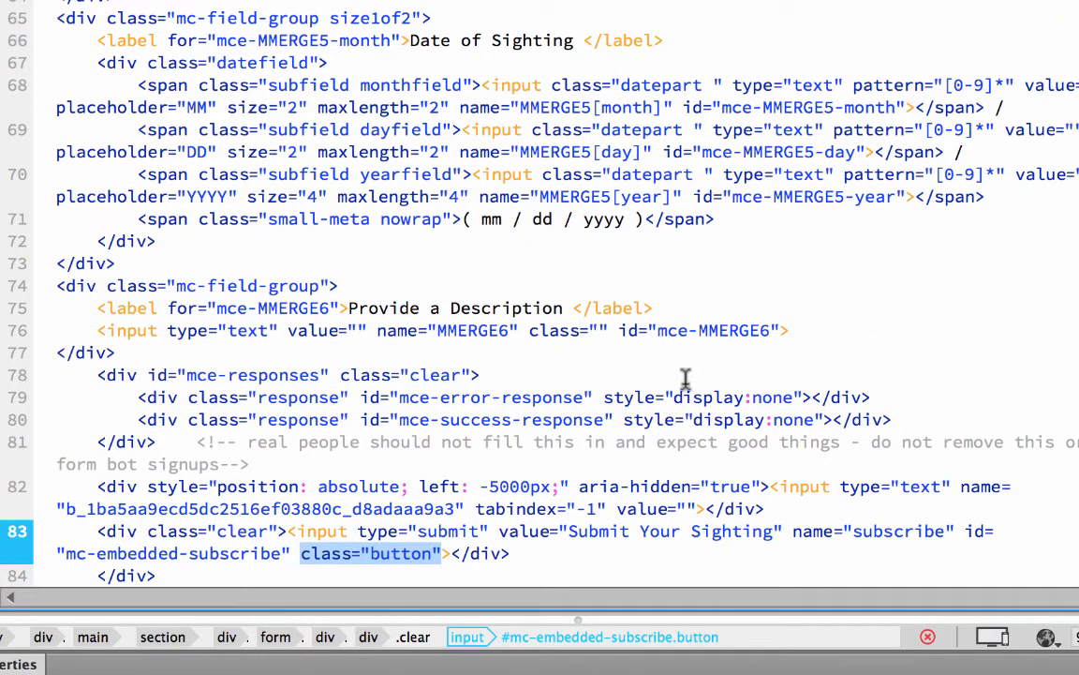
scroll(543, 407, up, 4)
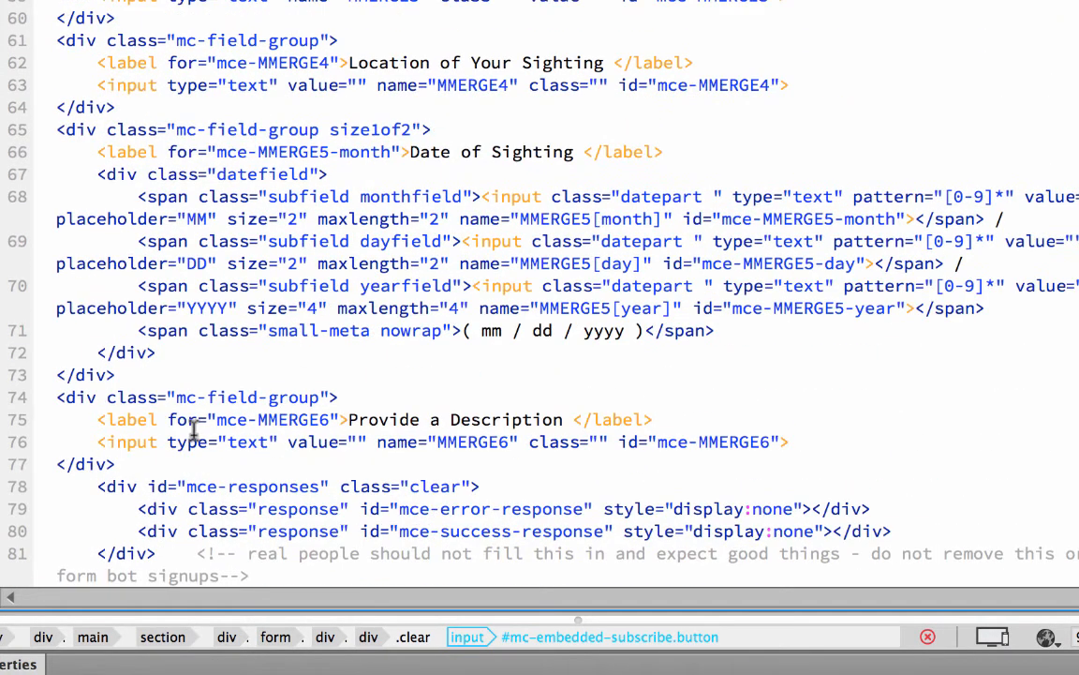
scroll(126, 321, down, 6)
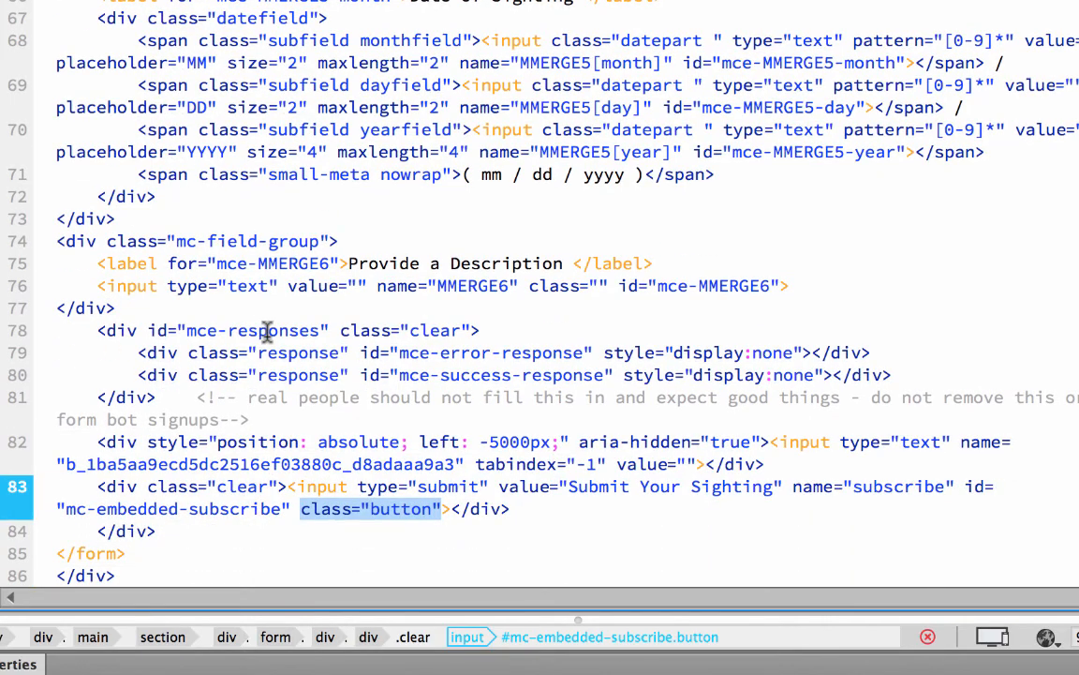
Examine the form code in index.html and the enclosing div with id mc_embed_signup, and return to the stylesheet
scroll(236, 356, up, 5)
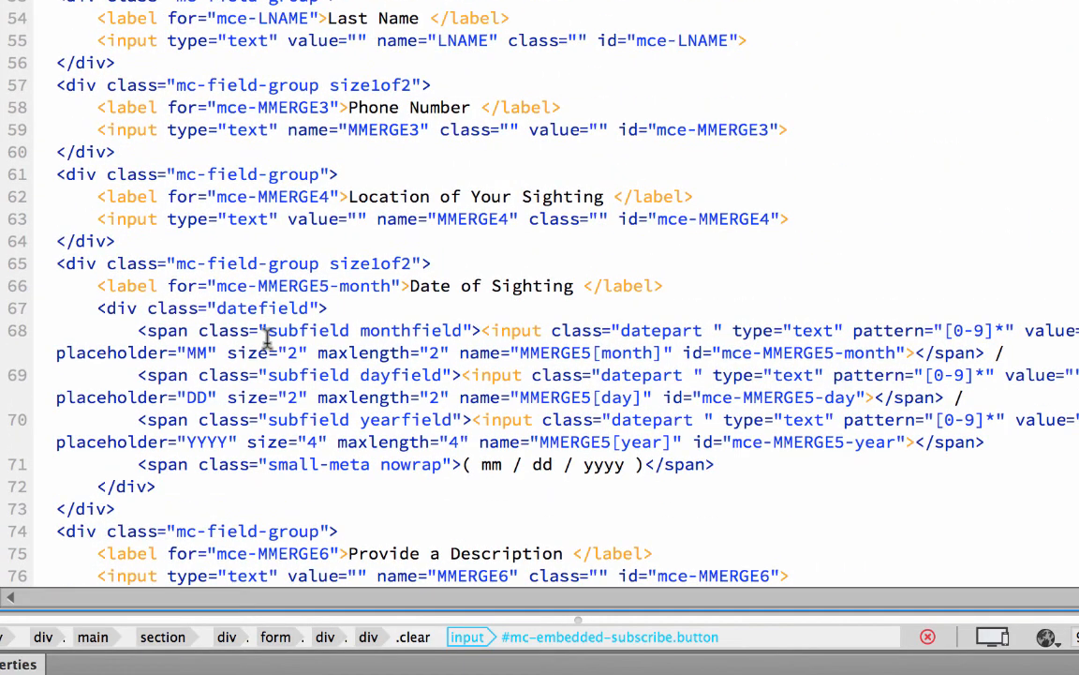
scroll(338, 324, down, 1)
scroll(356, 328, up, 8)
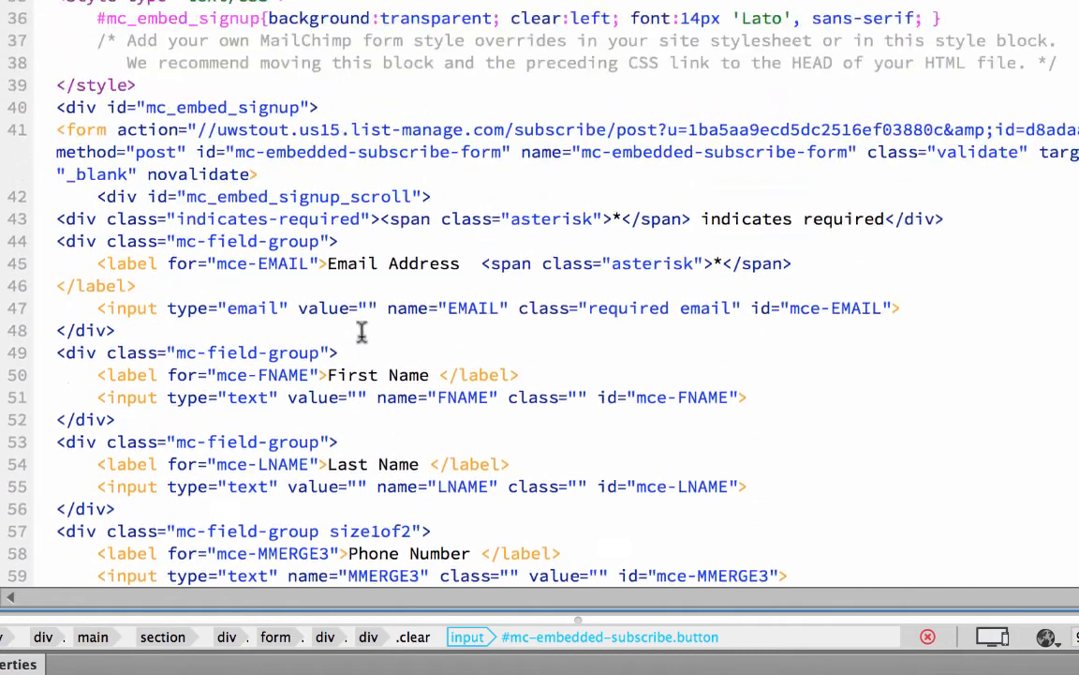
scroll(362, 331, up, 1)
drag(57, 152, 320, 157)
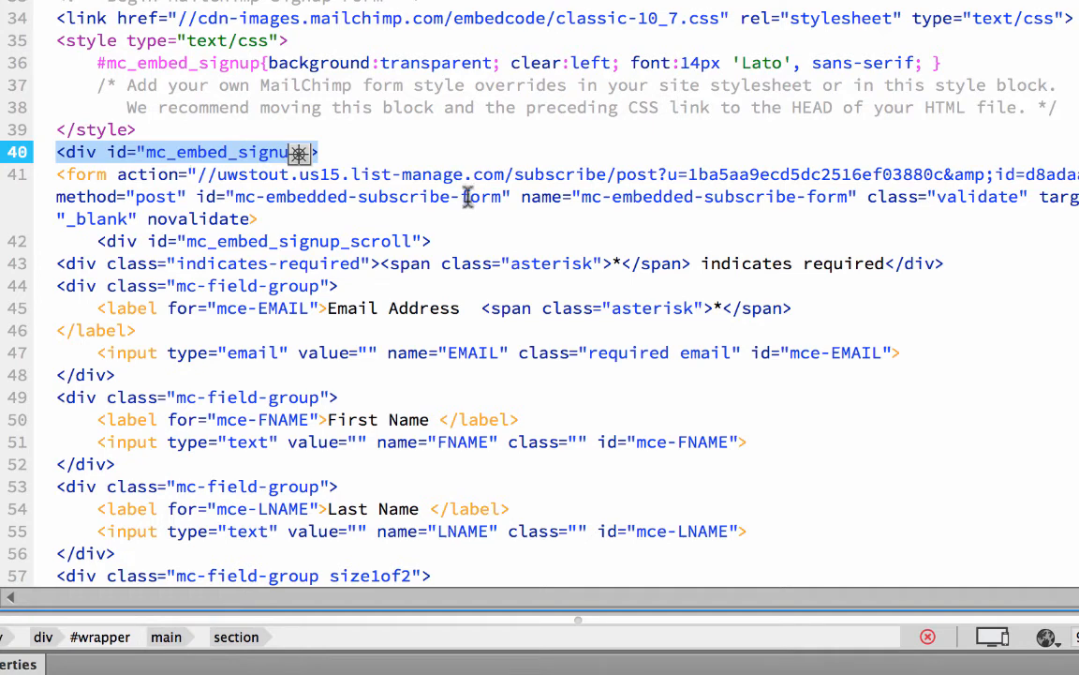
scroll(458, 198, down, 5)
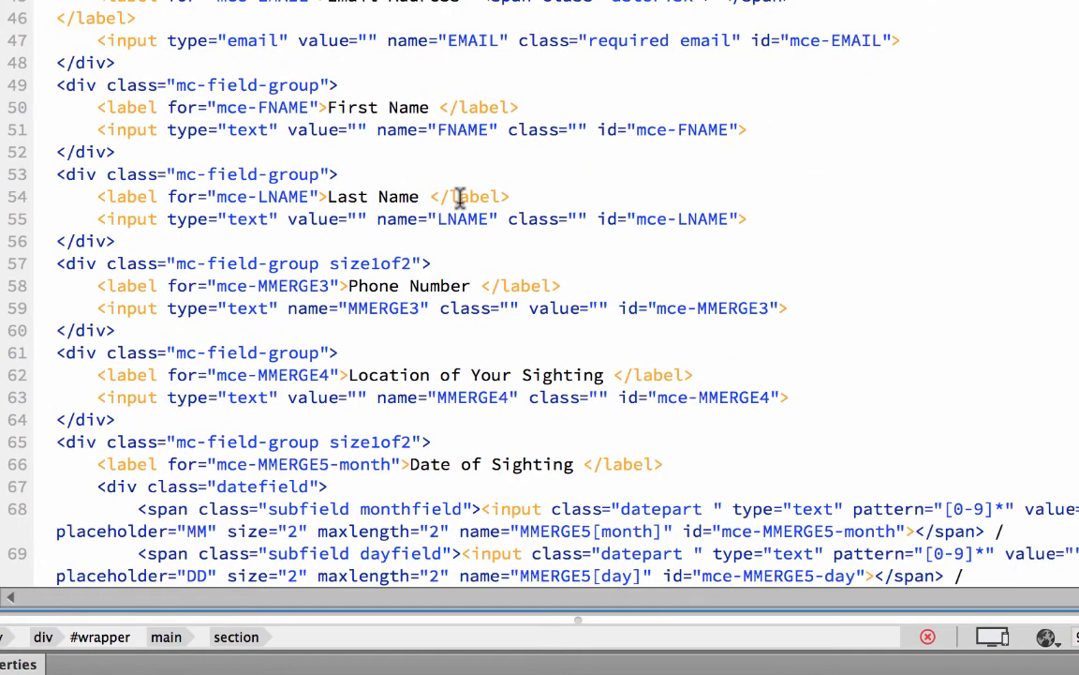
scroll(459, 198, up, 1)
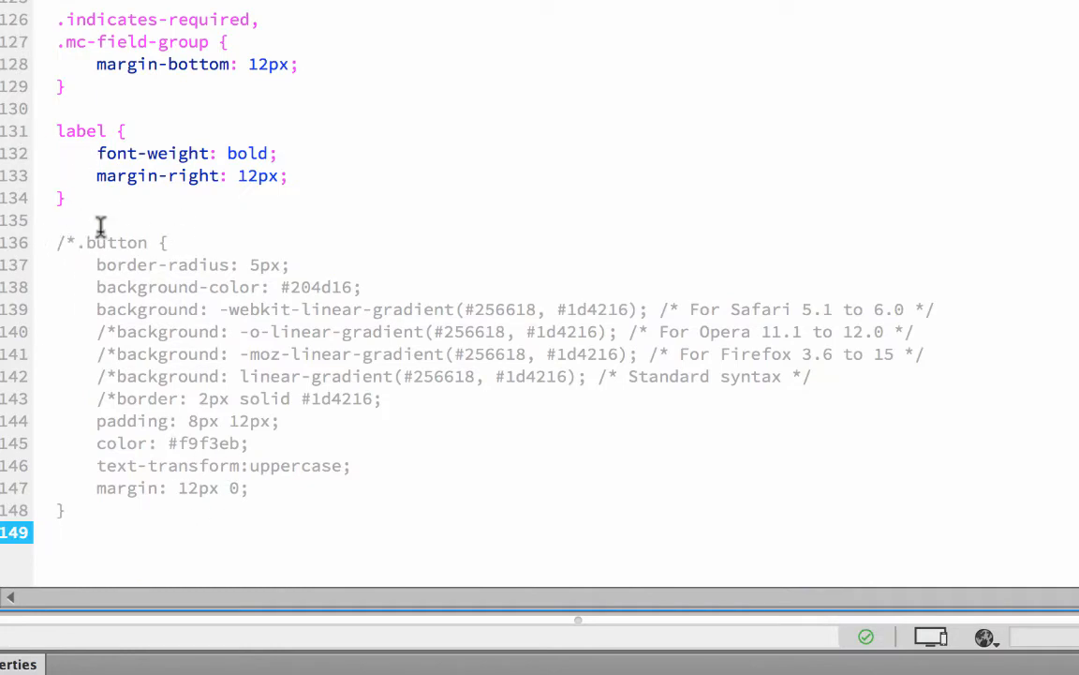
Uncomment the .button rule in the stylesheet by removing the /* markers before its selector, the gradient background lines and the border line
click(75, 242)
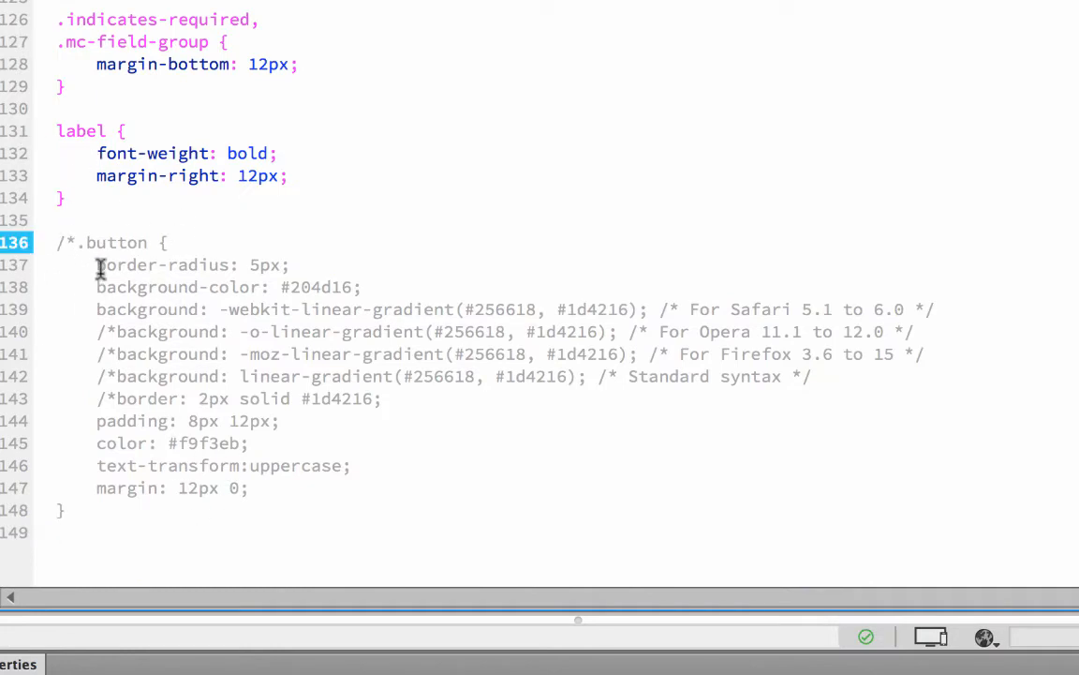
key(BackSpace)
key(BackSpace)
click(116, 331)
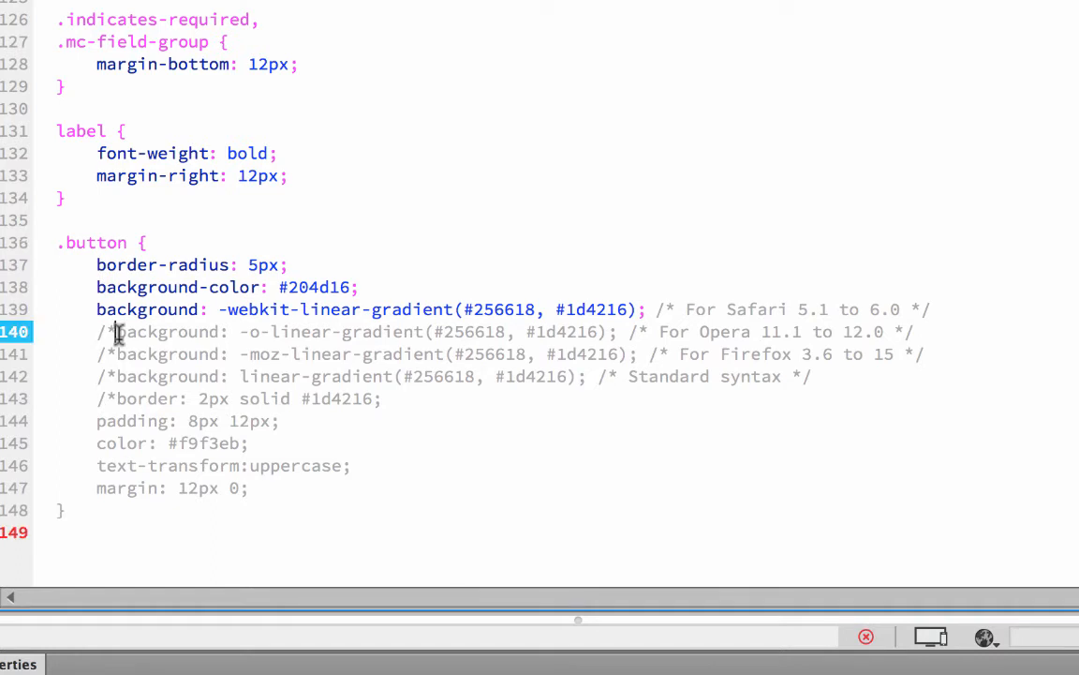
key(BackSpace)
key(BackSpace)
click(114, 353)
key(BackSpace)
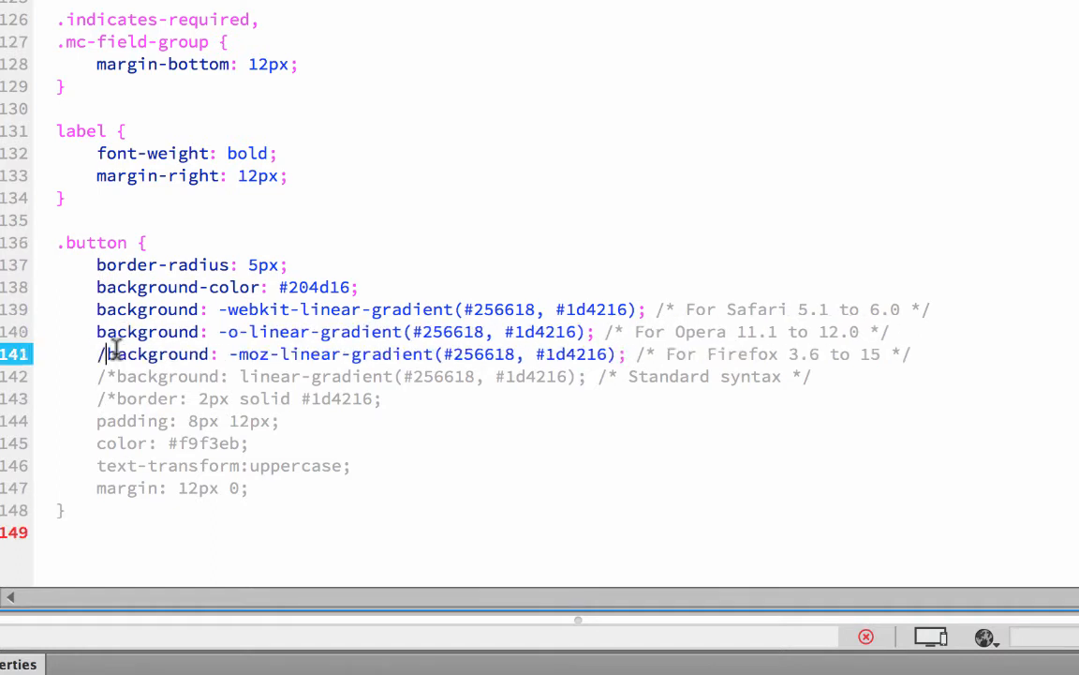
key(BackSpace)
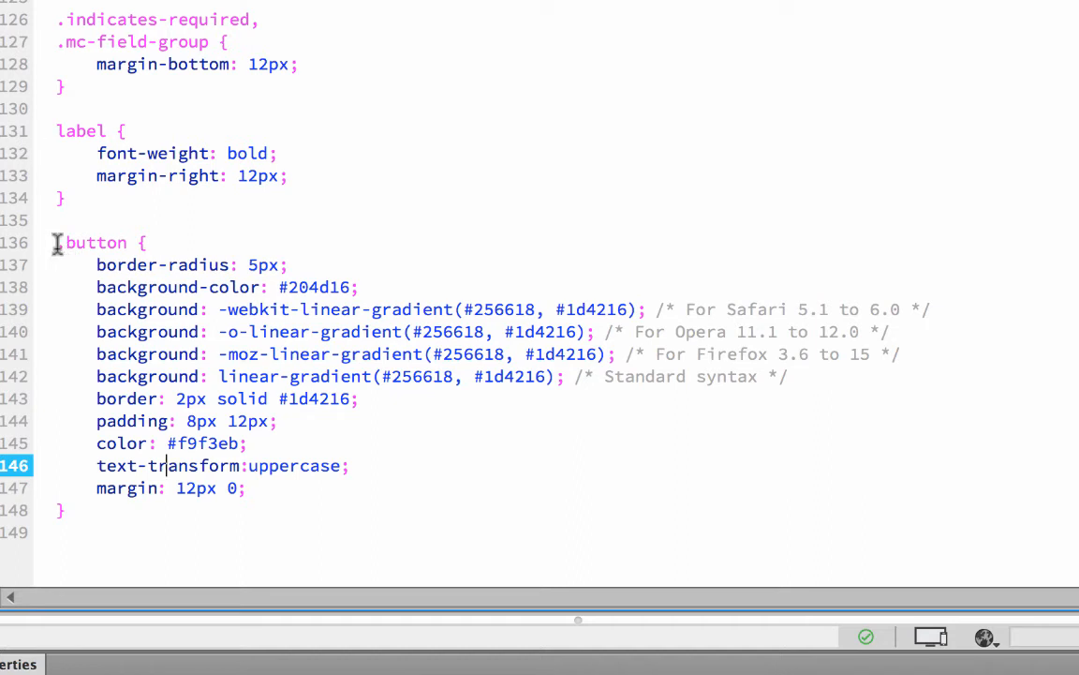
Make the .button rule more specific by changing its selector to #mc_embed_signup .button
drag(56, 242, 138, 242)
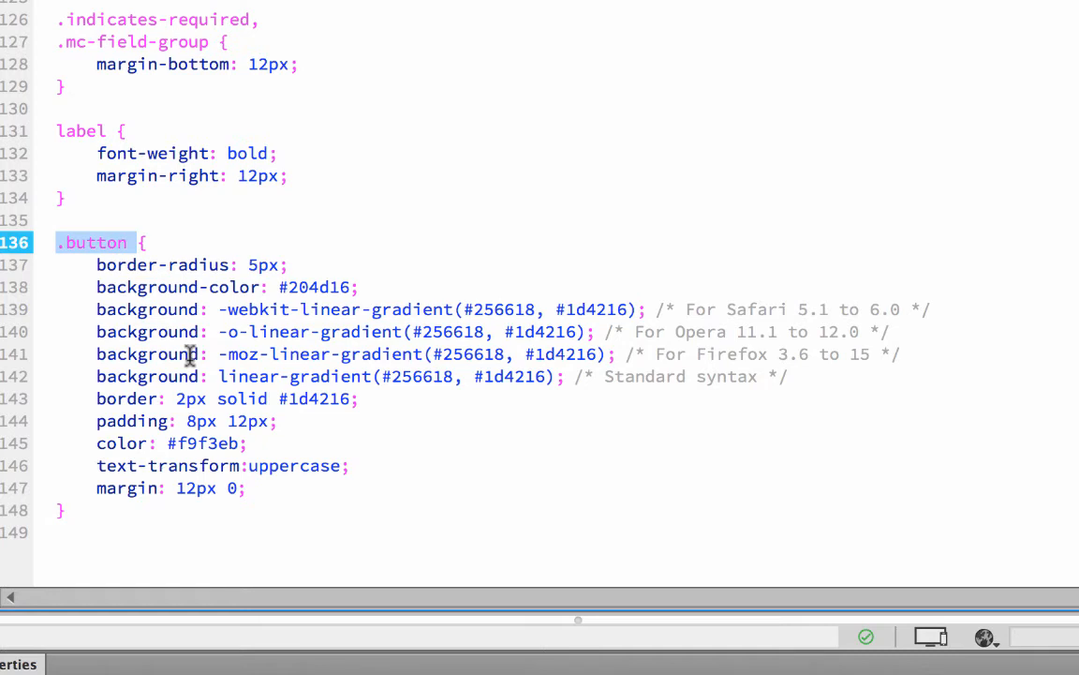
click(51, 242)
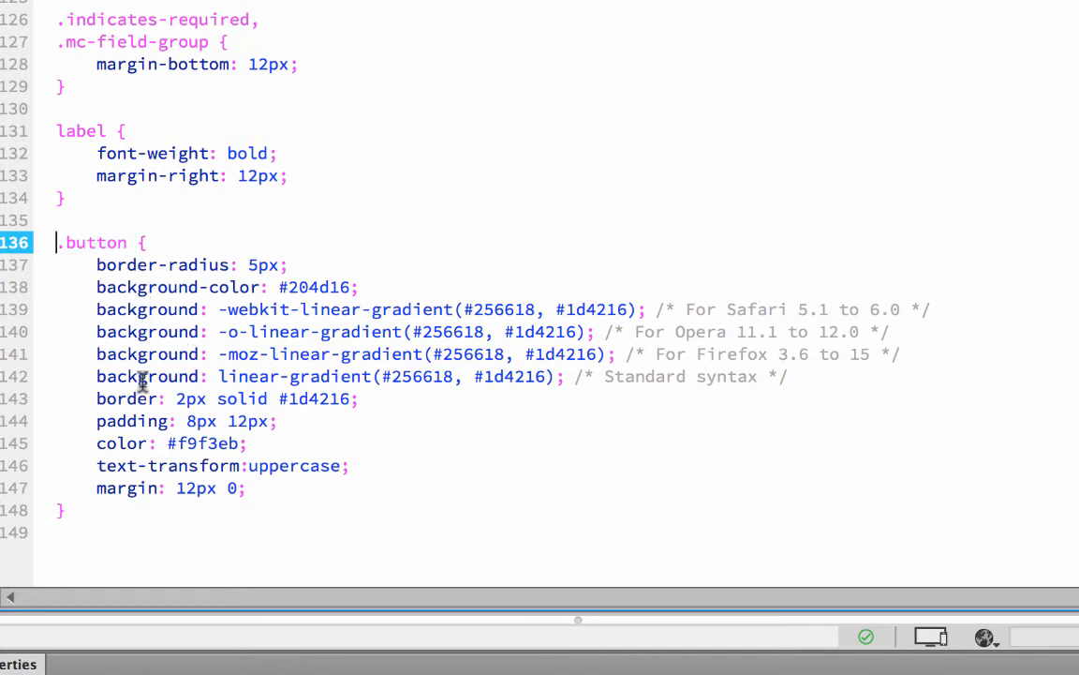
text(#)
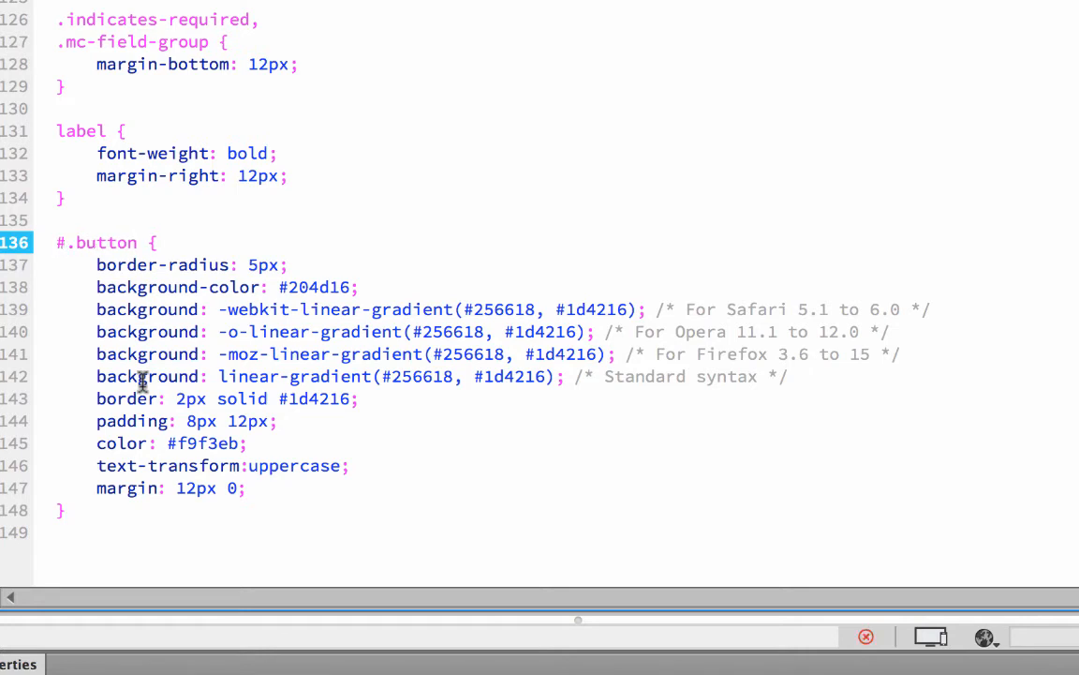
text(mc_embed_signup)
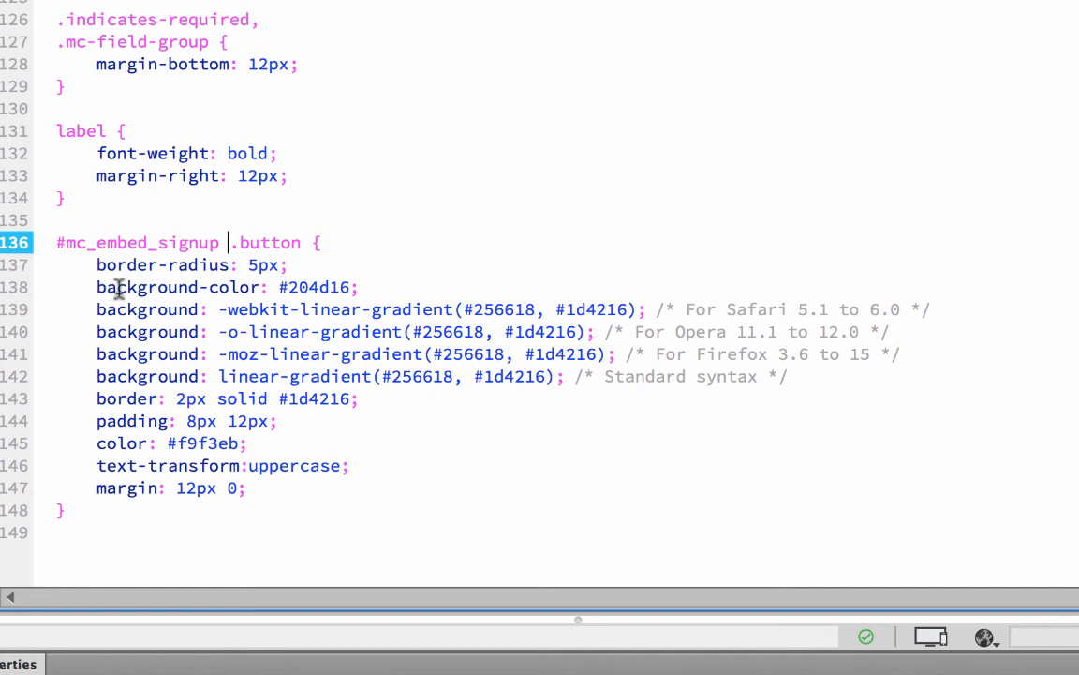
Examine the background gradient, color and text-transform declarations in the #mc_embed_signup .button rule
drag(96, 287, 882, 388)
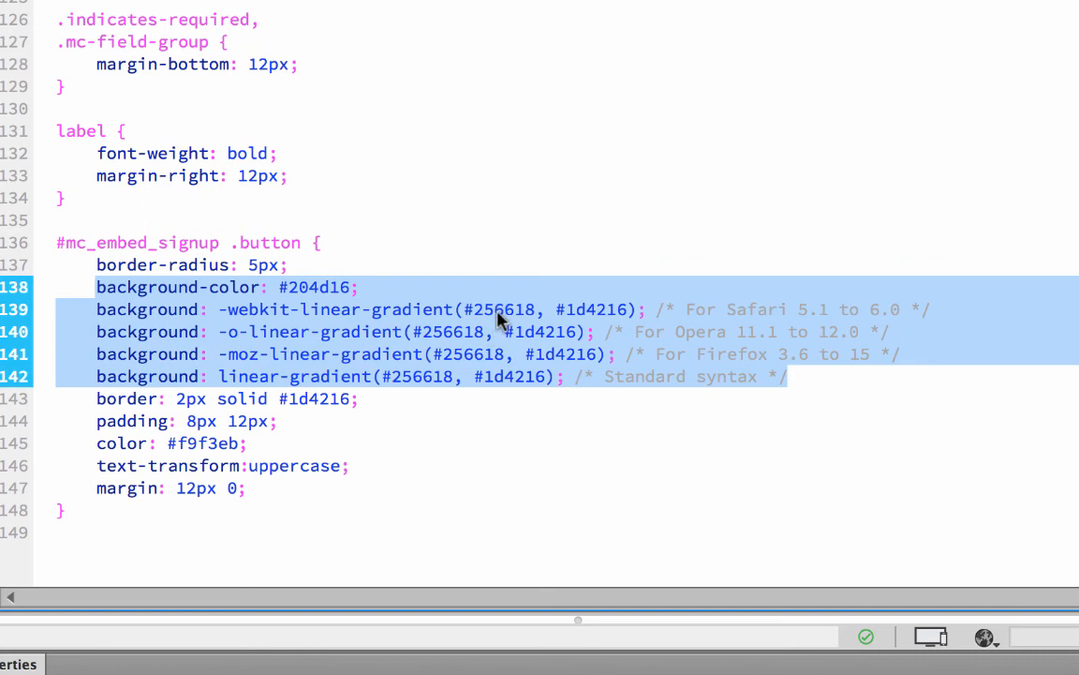
mouse_move(498, 301)
click(203, 444)
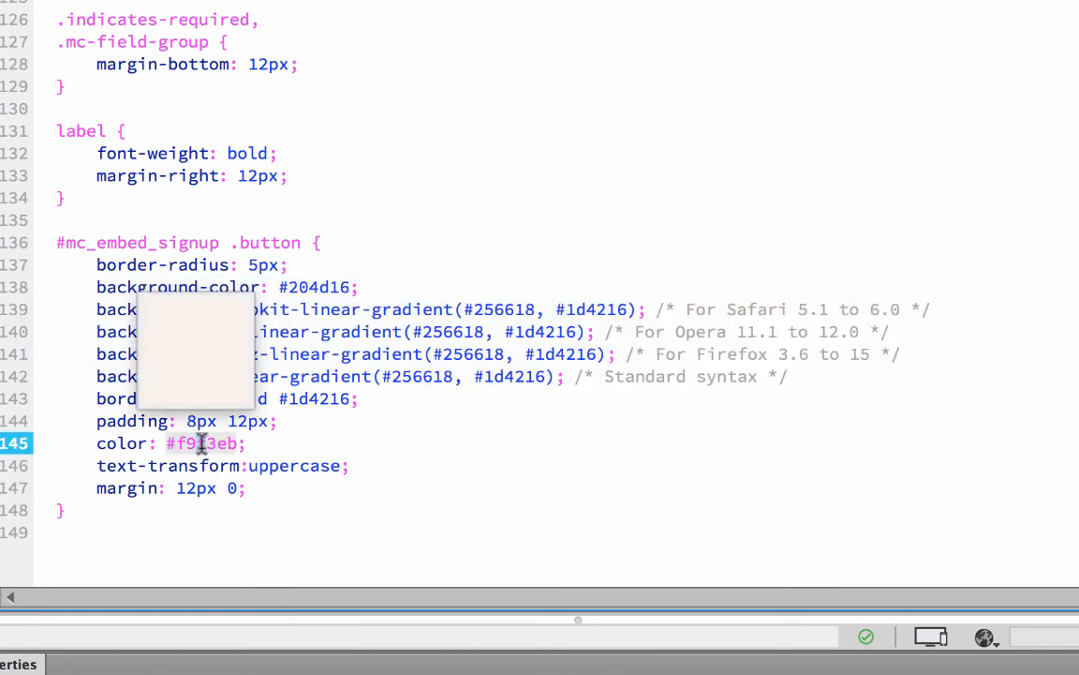
click(292, 465)
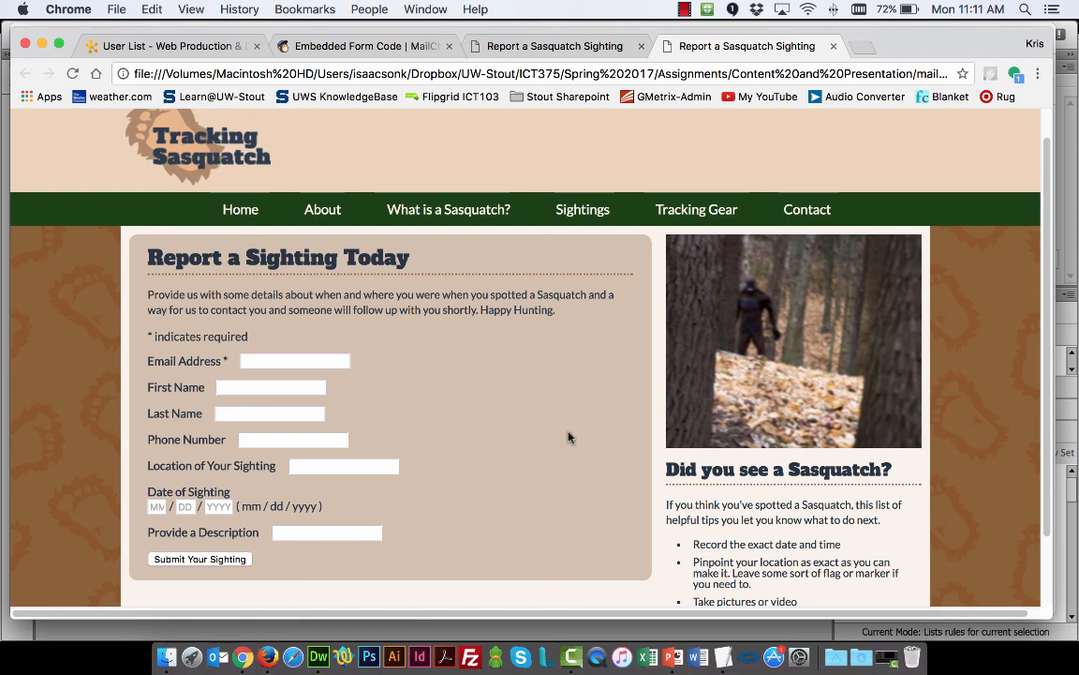
Switch to Chrome and reload the page to check the submit button's styling at the end of the form
key(super+r)
scroll(454, 408, down, 2)
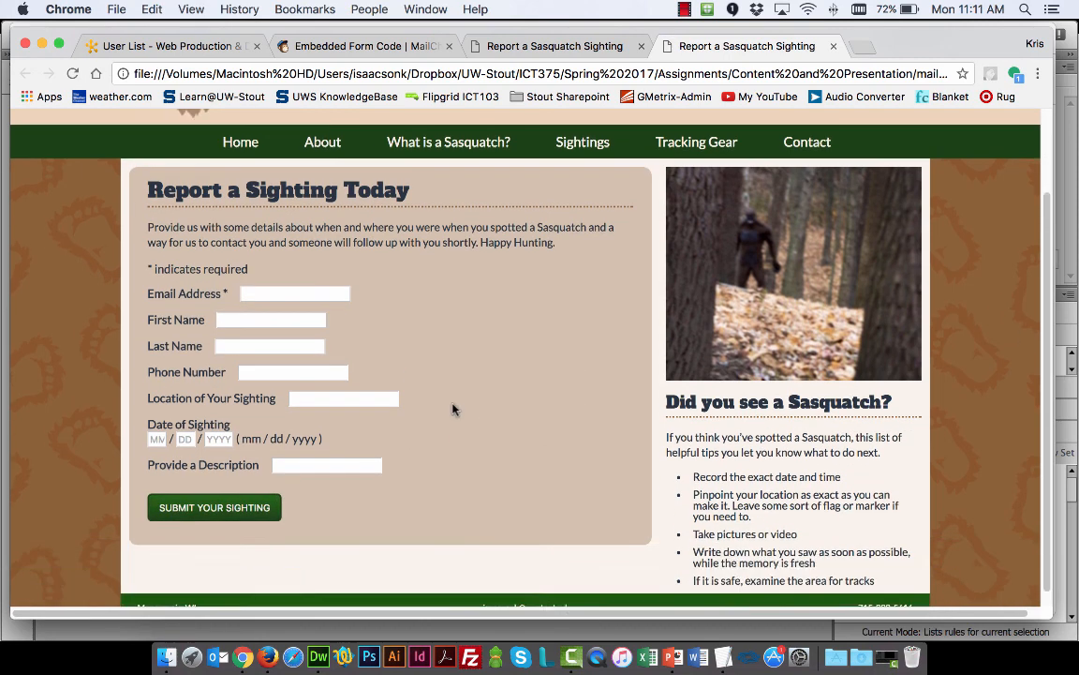
scroll(453, 409, down, 1)
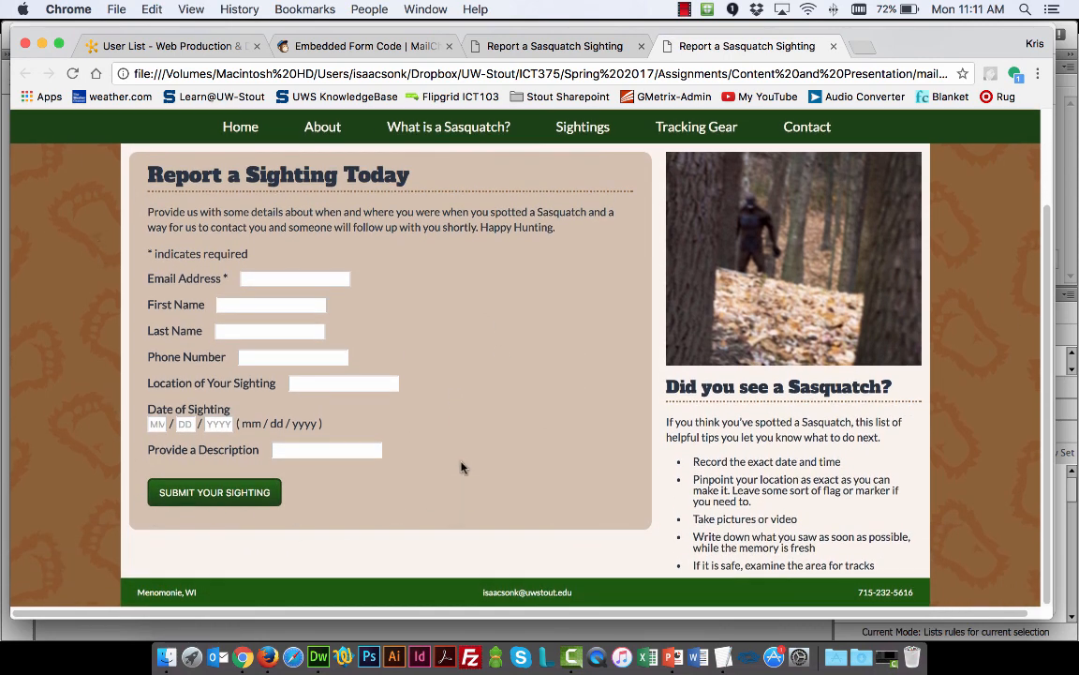